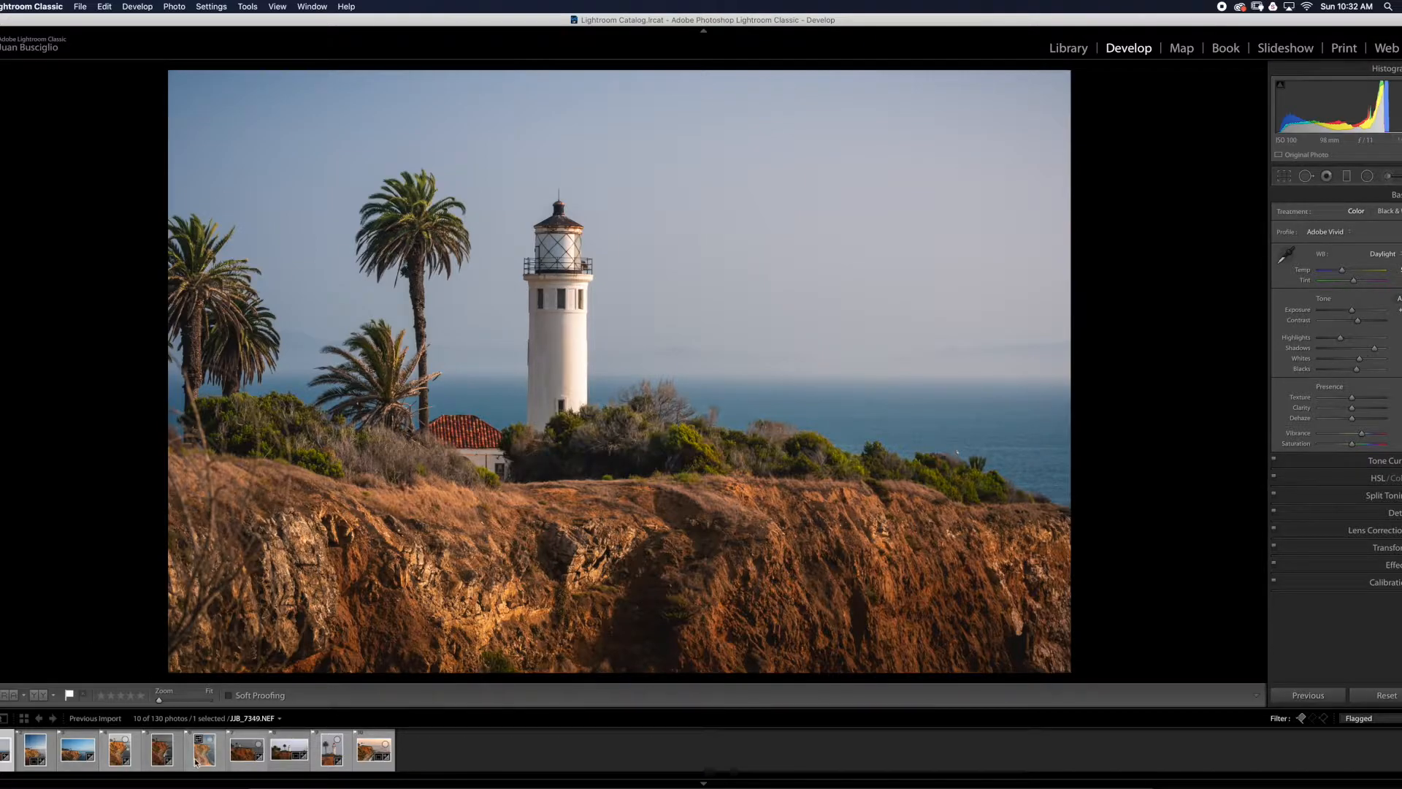
- Compare the two neighbouring portrait shots of the lighthouse cliff and select the darker one, JJB_7346.NEF, for editing
click(160, 754)
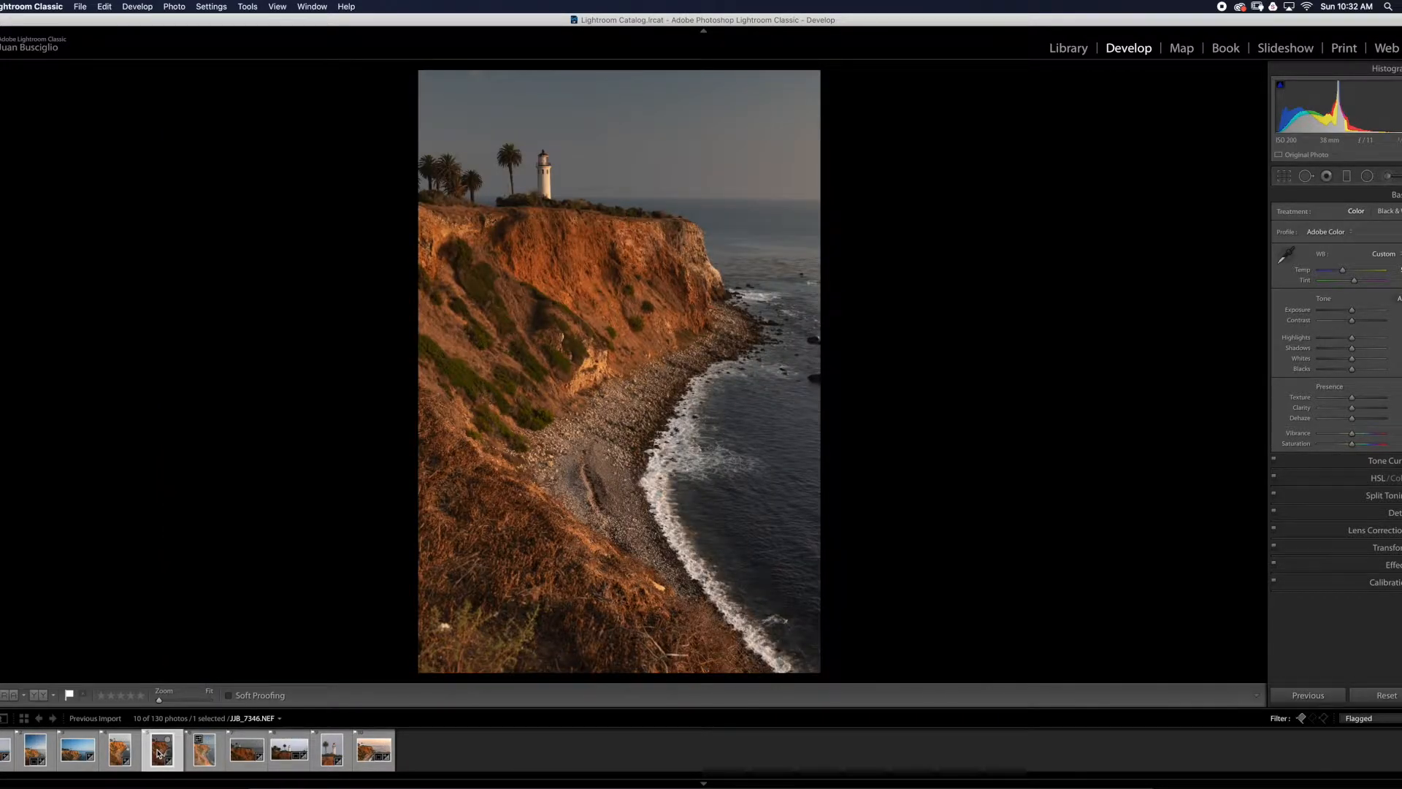
click(205, 755)
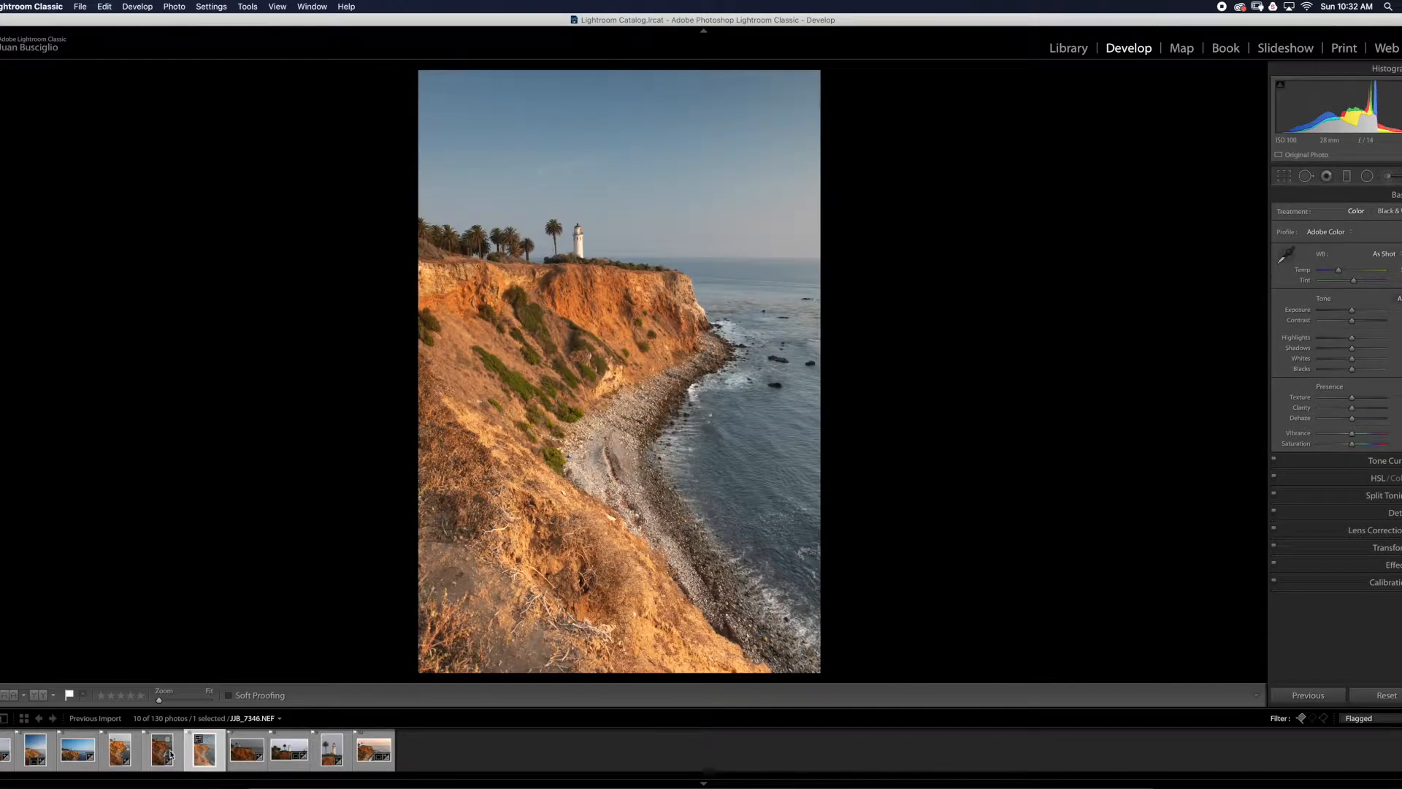
click(170, 754)
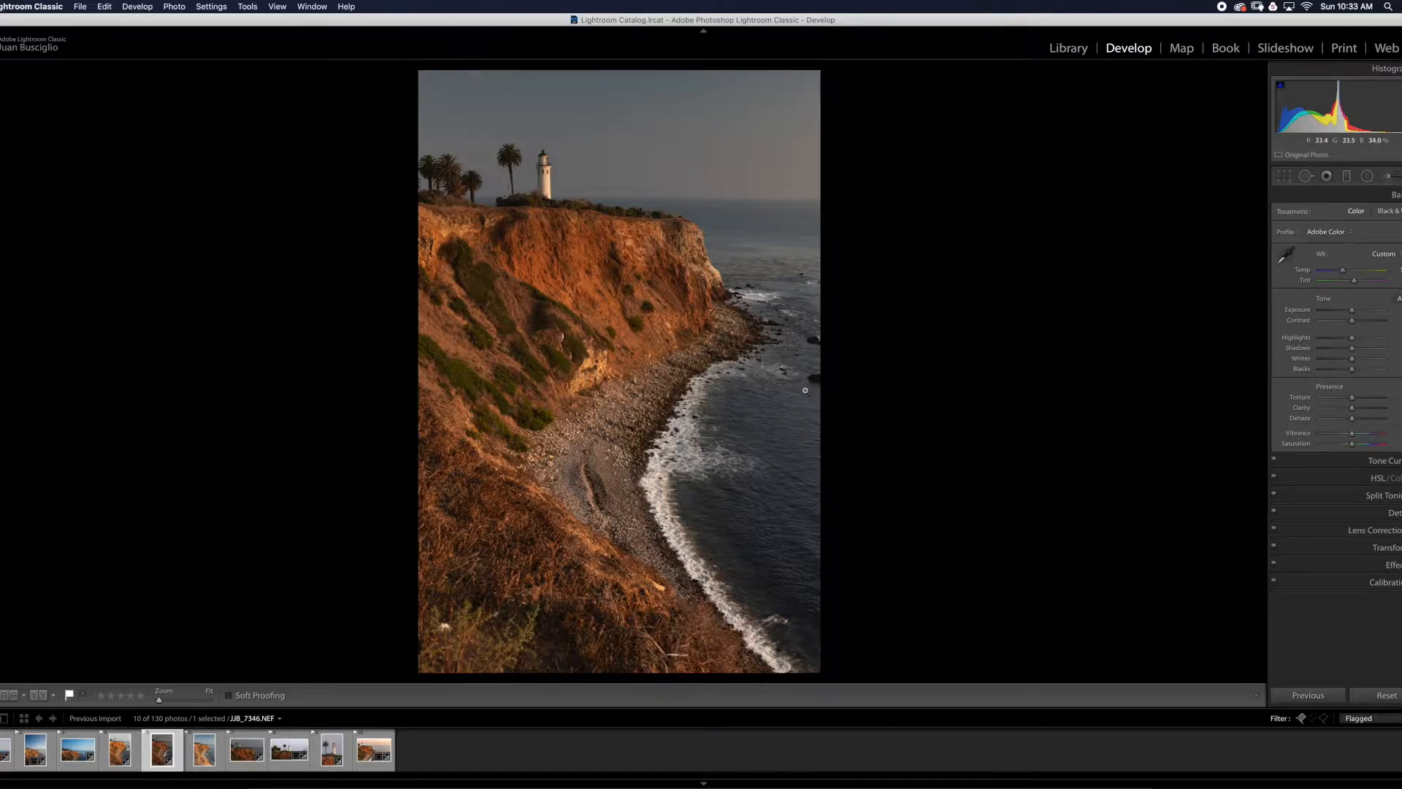
- Switch the lens profile corrections off and on again to compare their effect on the photo
click(1376, 530)
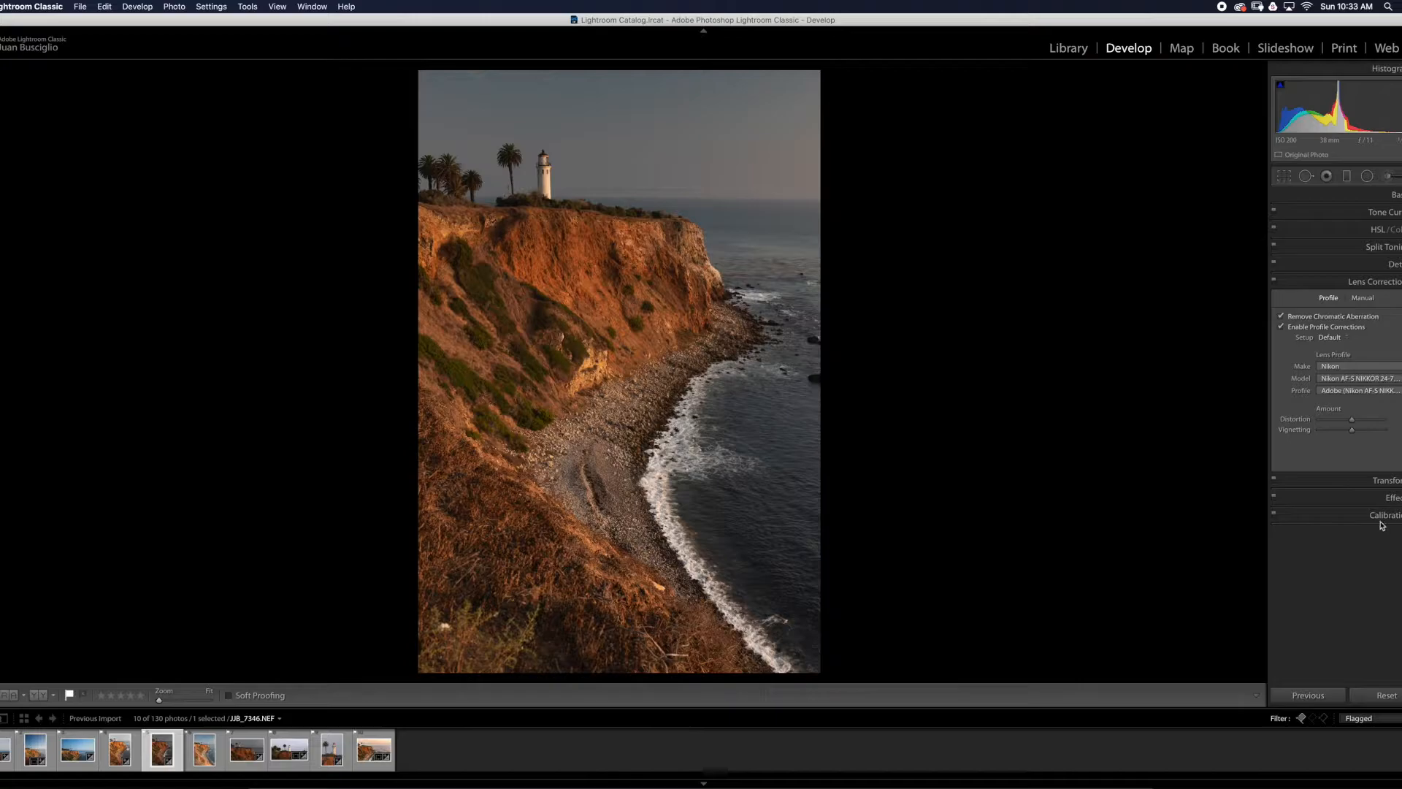
click(1281, 328)
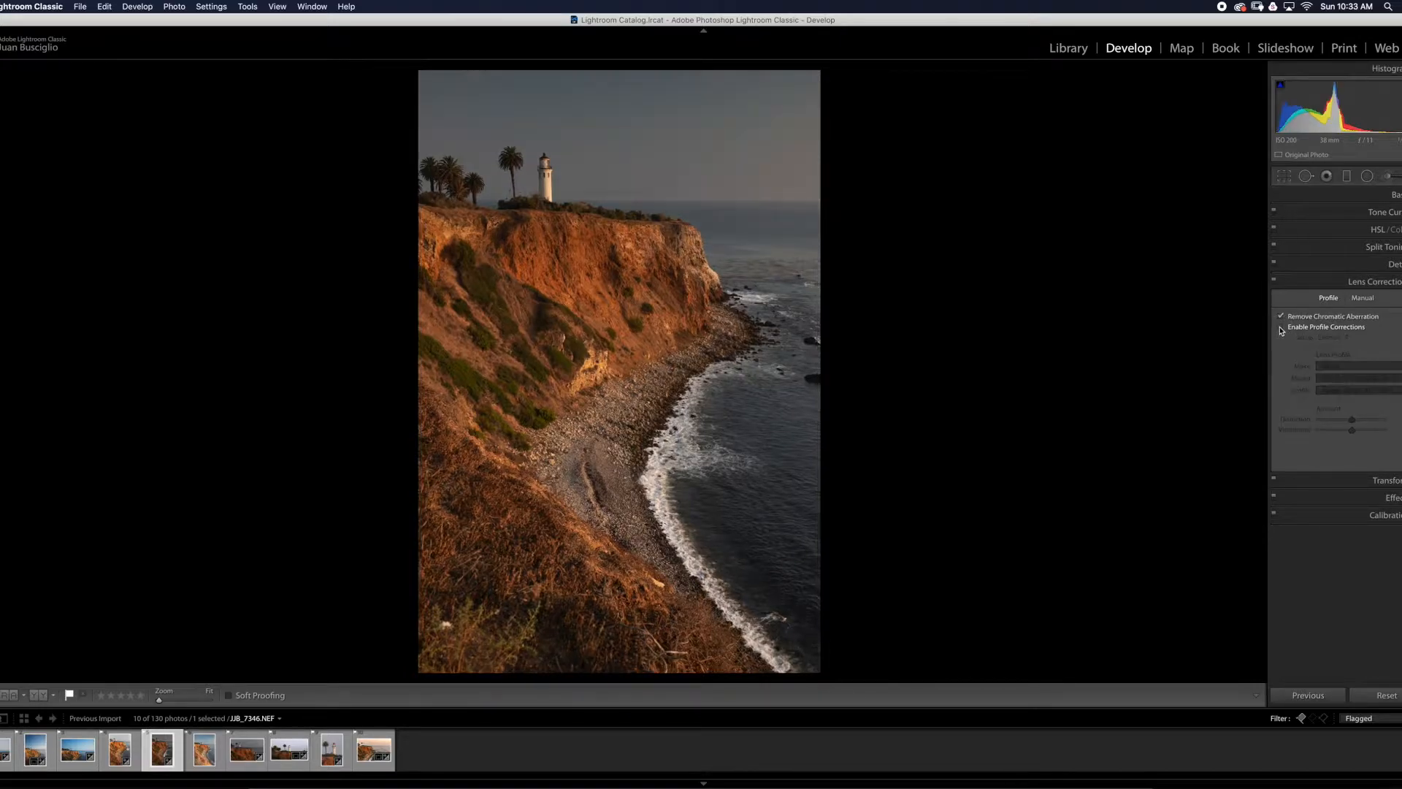
click(1281, 328)
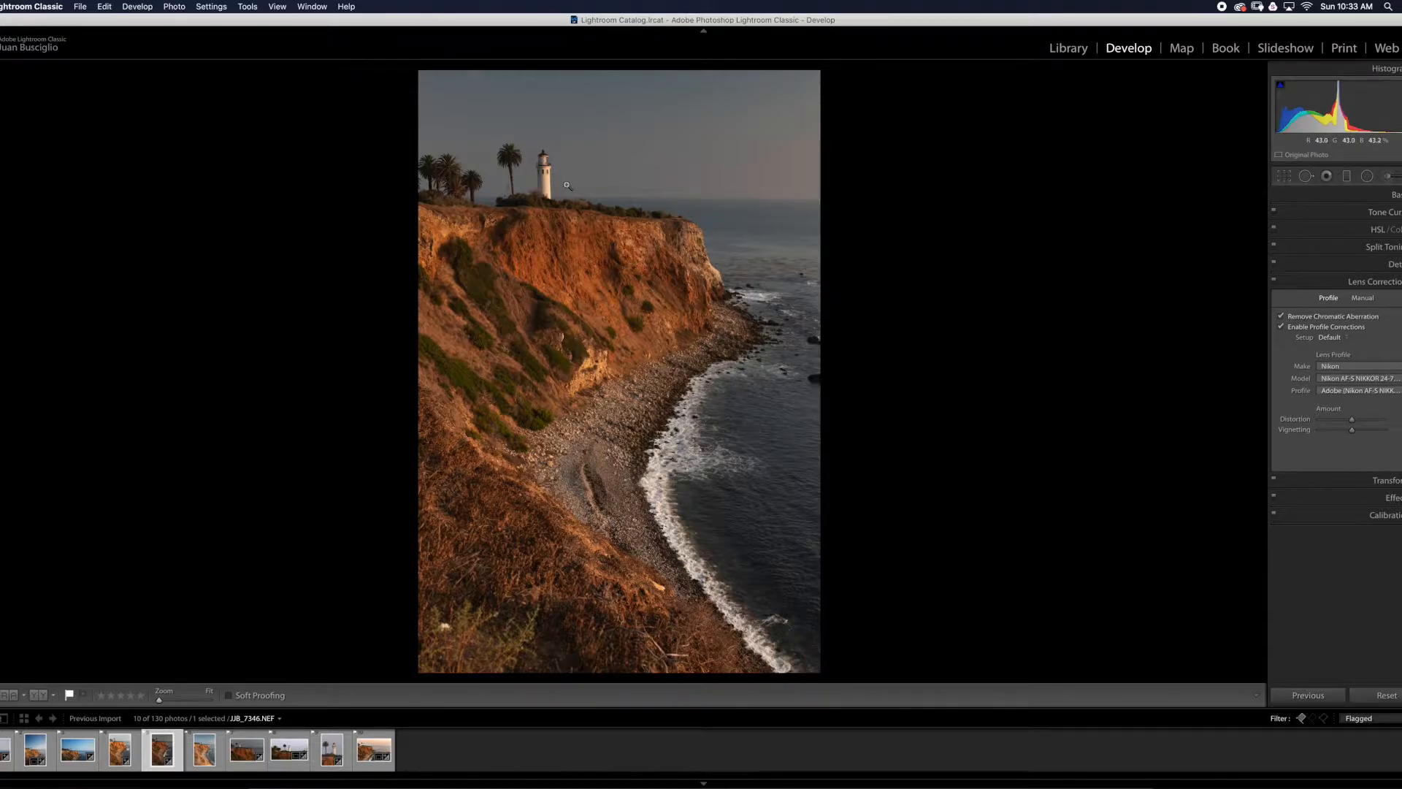
click(1303, 282)
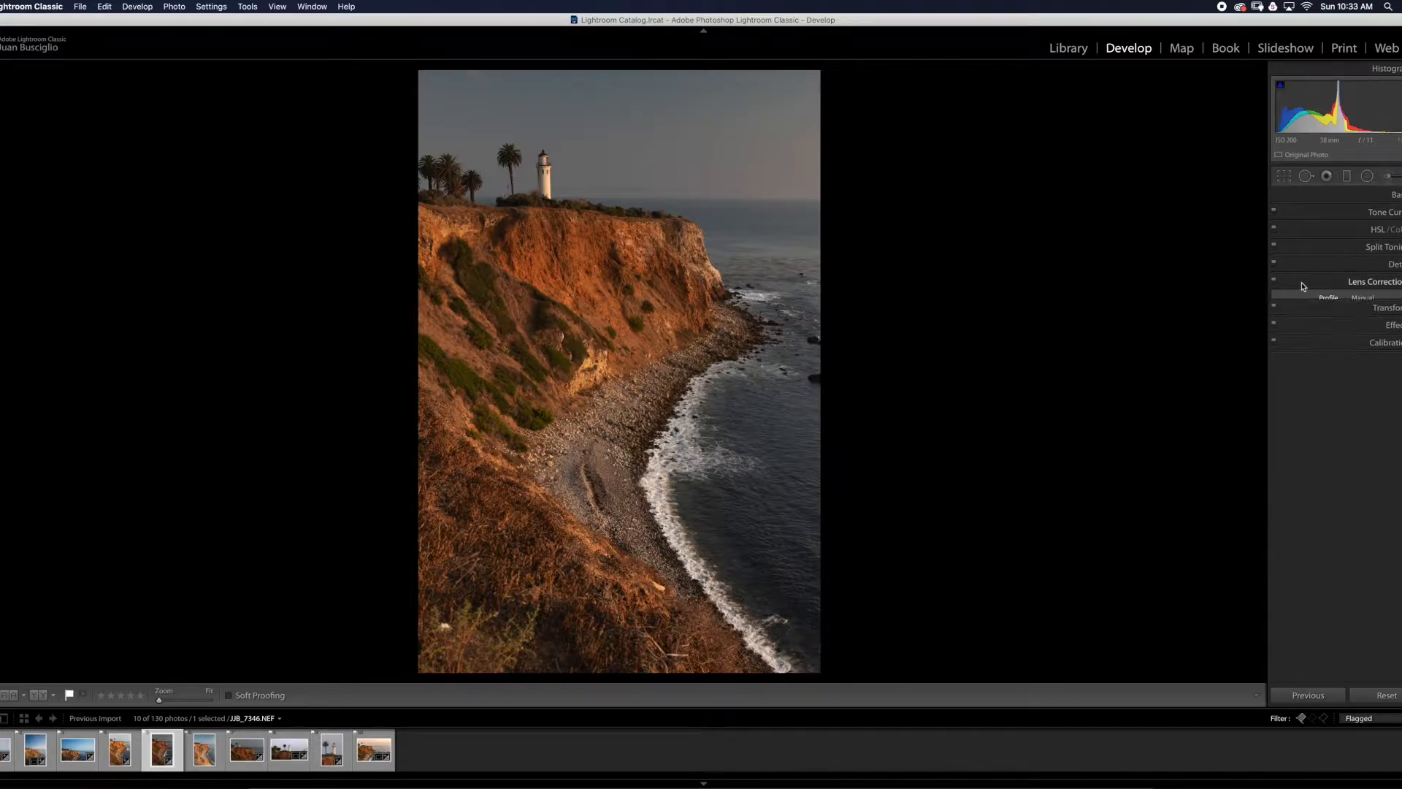
click(1354, 196)
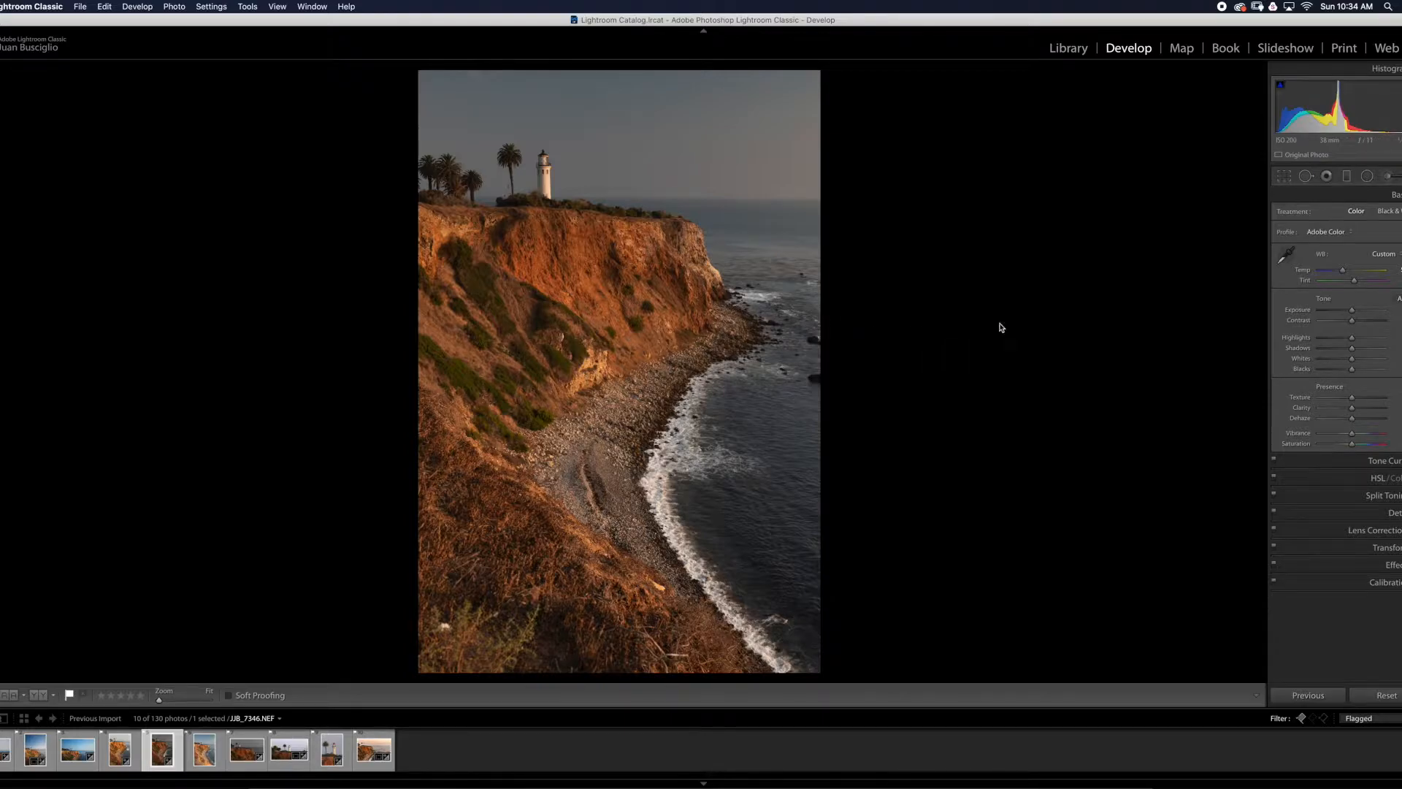
- Try to level the photo with automatic straightening and a straightening line along the sea horizon
click(1282, 182)
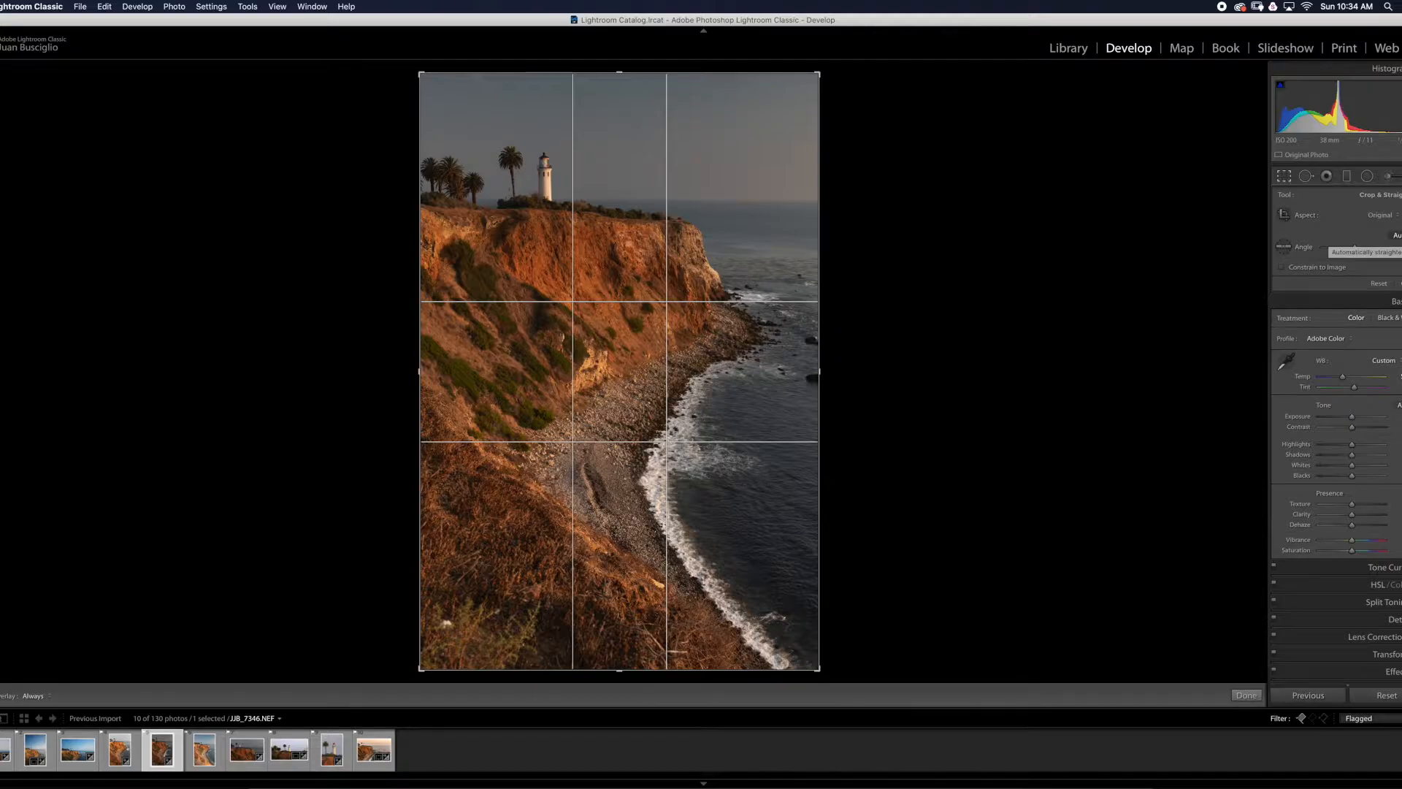
click(1395, 235)
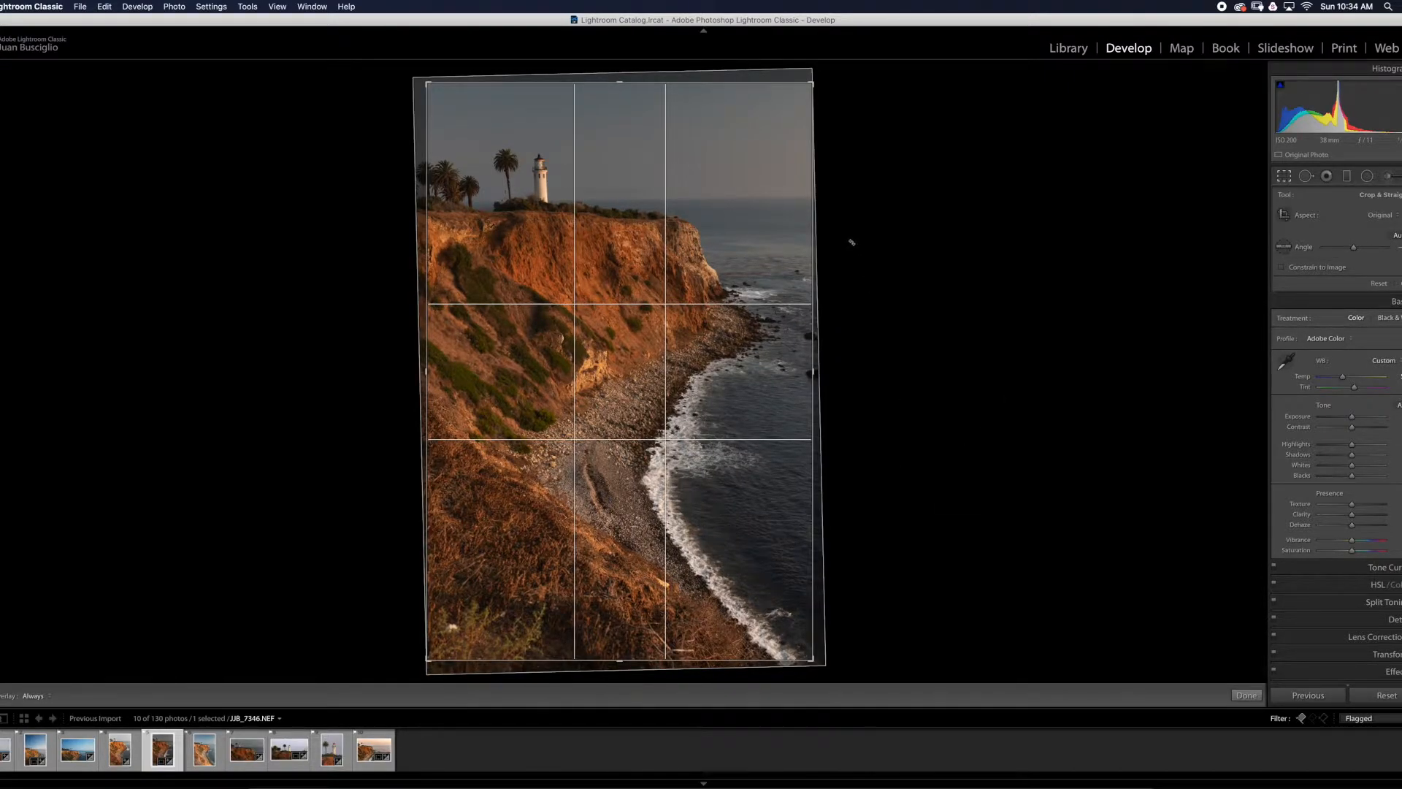
drag(851, 242, 853, 241)
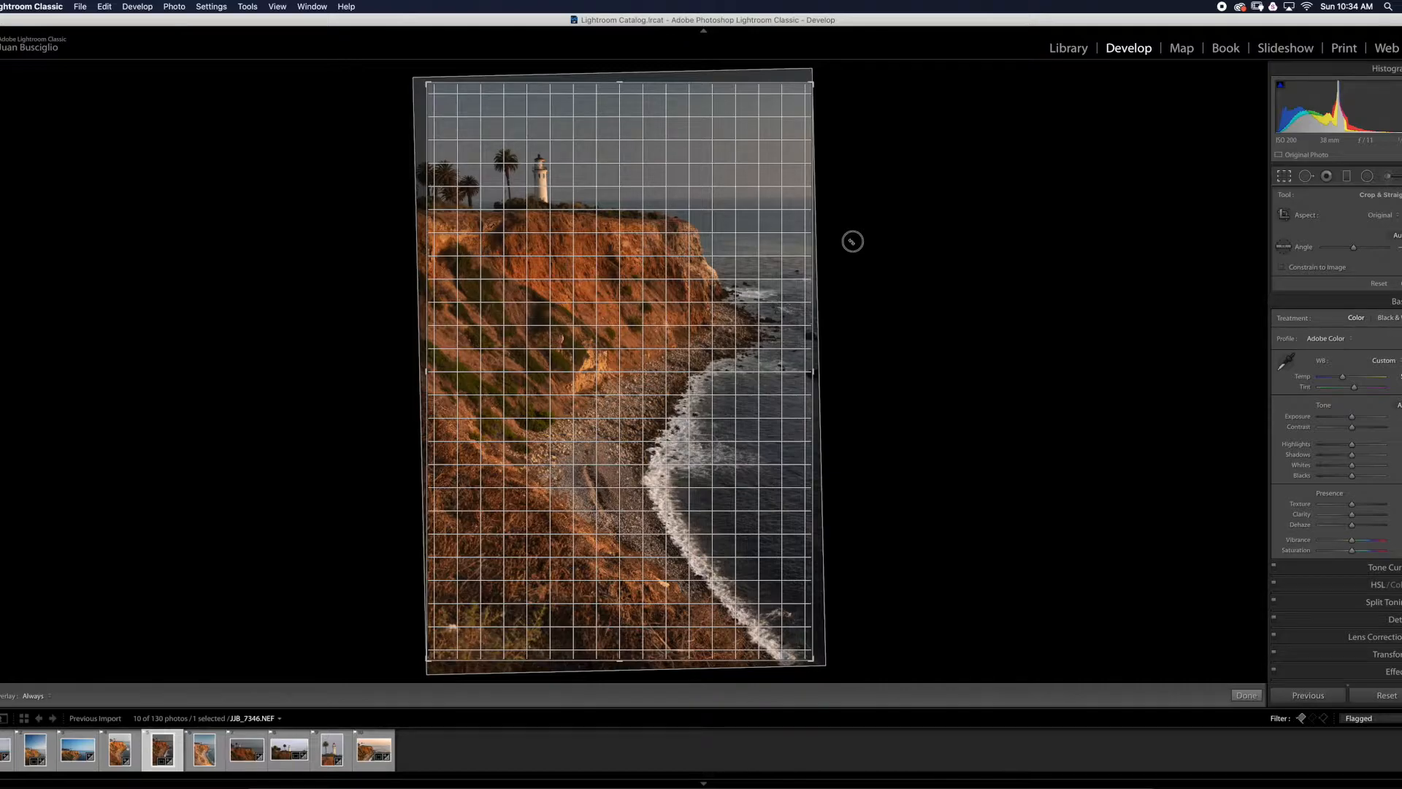
drag(852, 241, 852, 241)
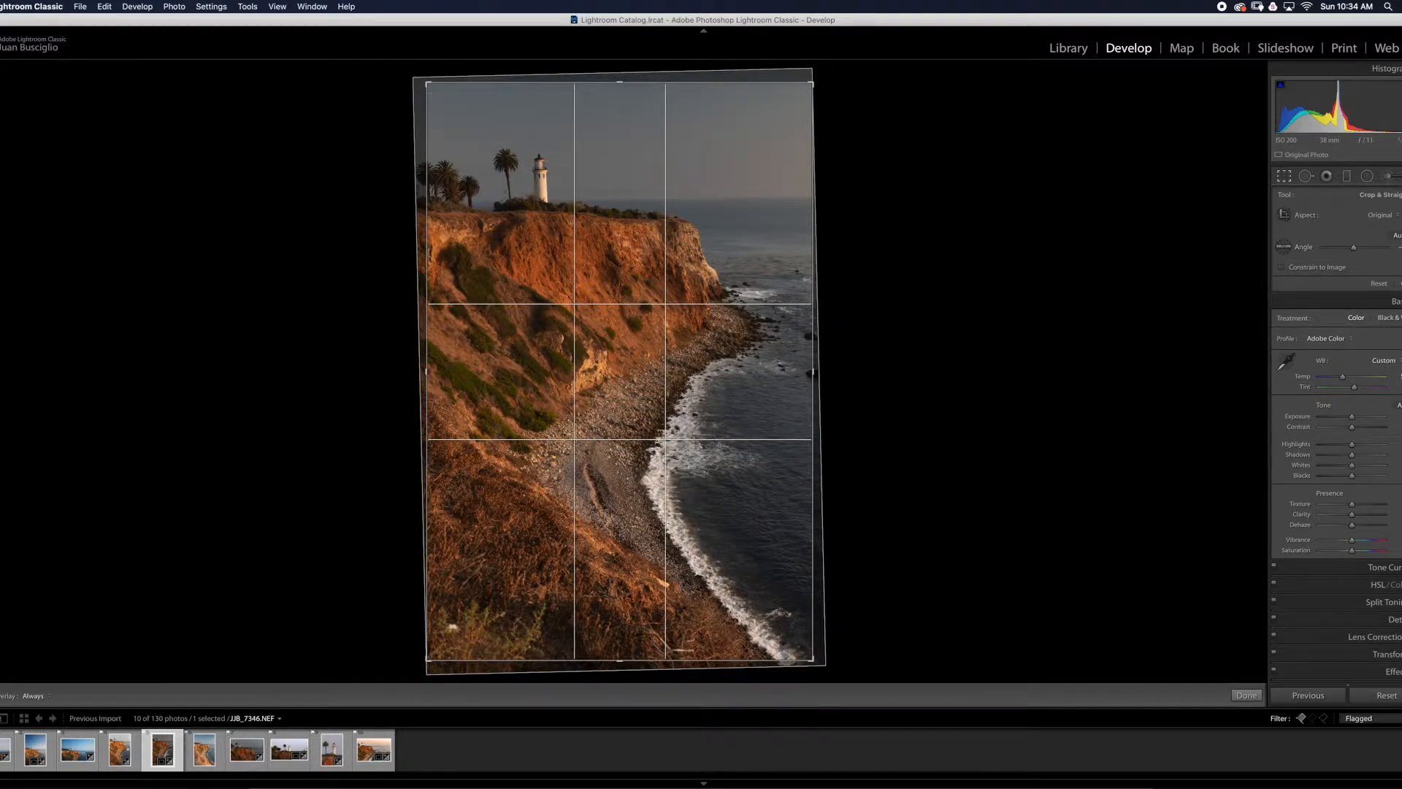
click(1289, 249)
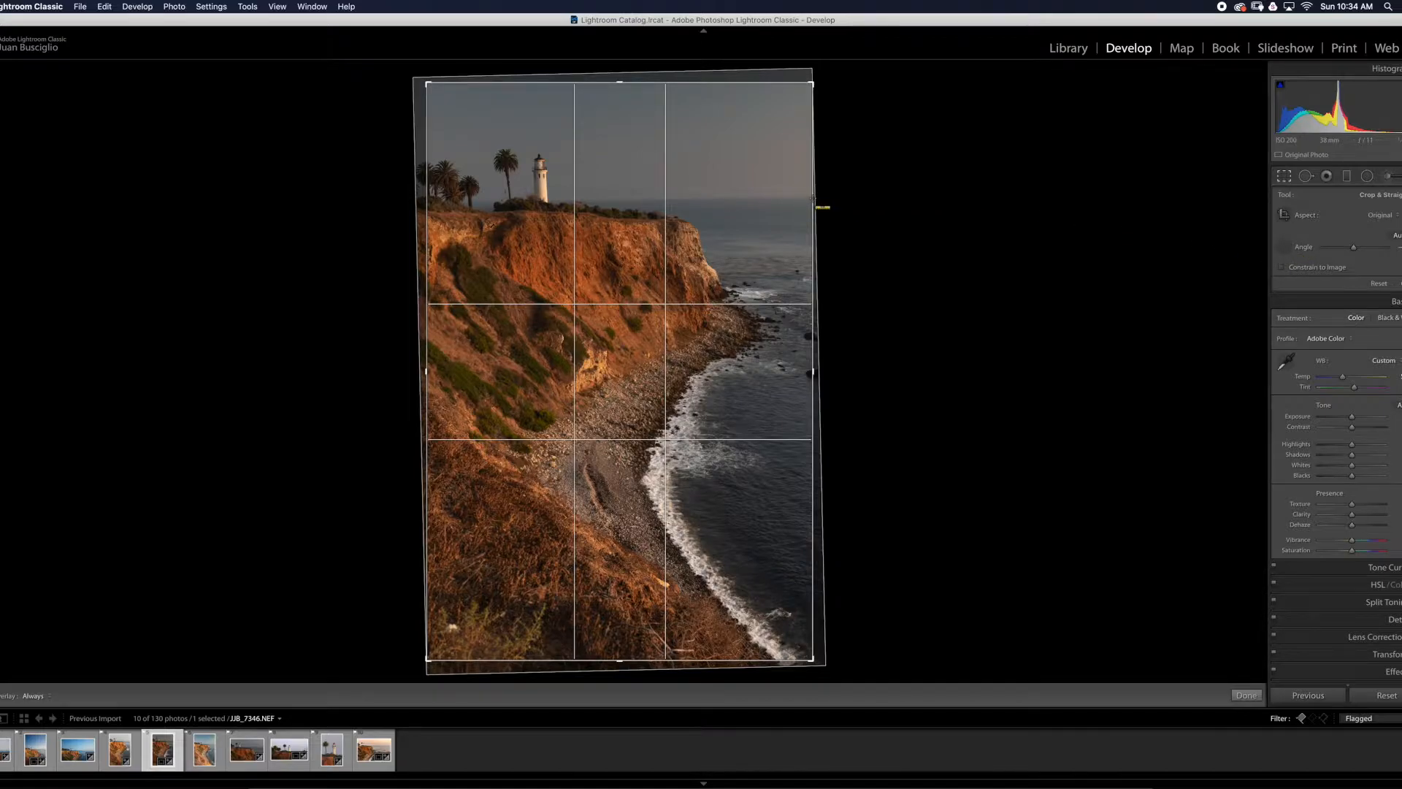
drag(813, 197, 367, 200)
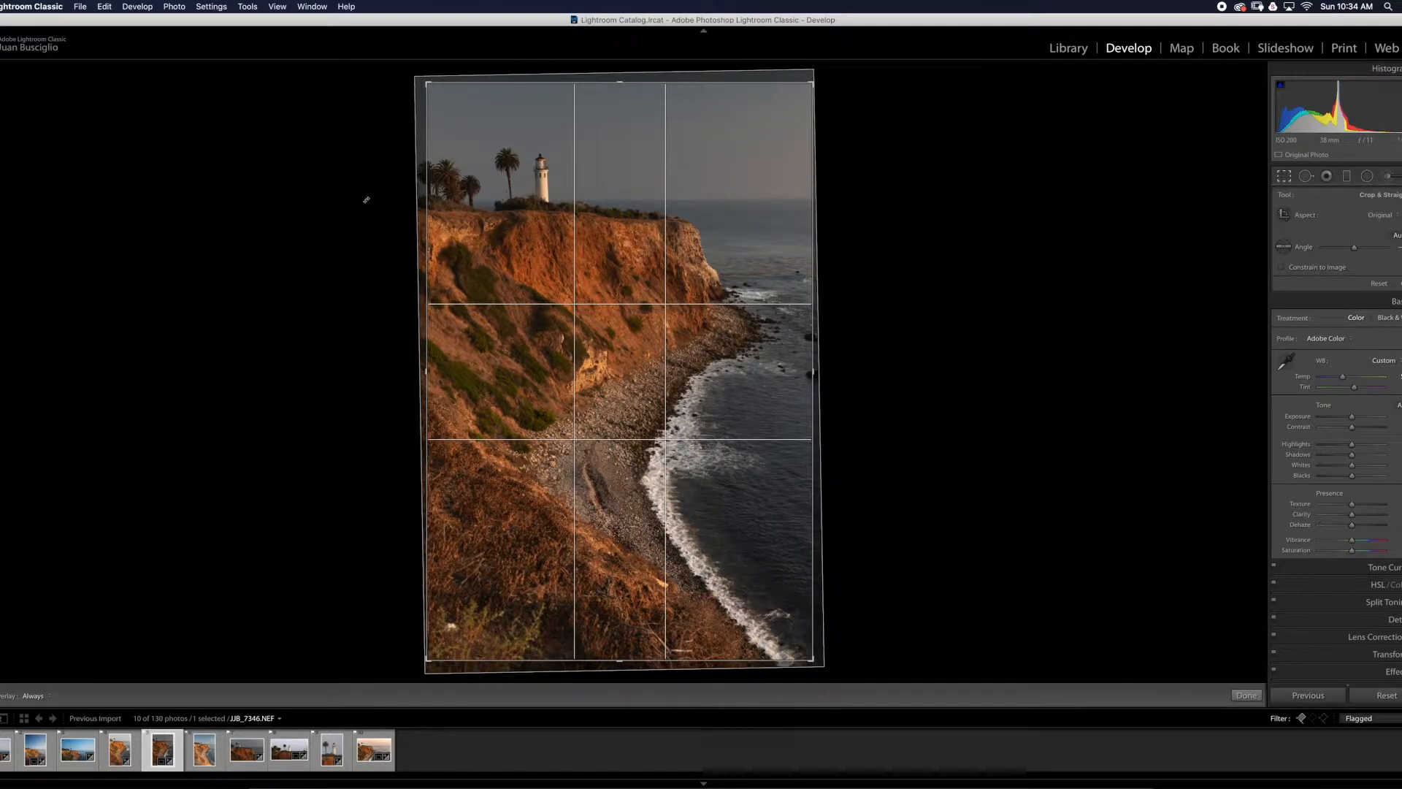
click(1247, 694)
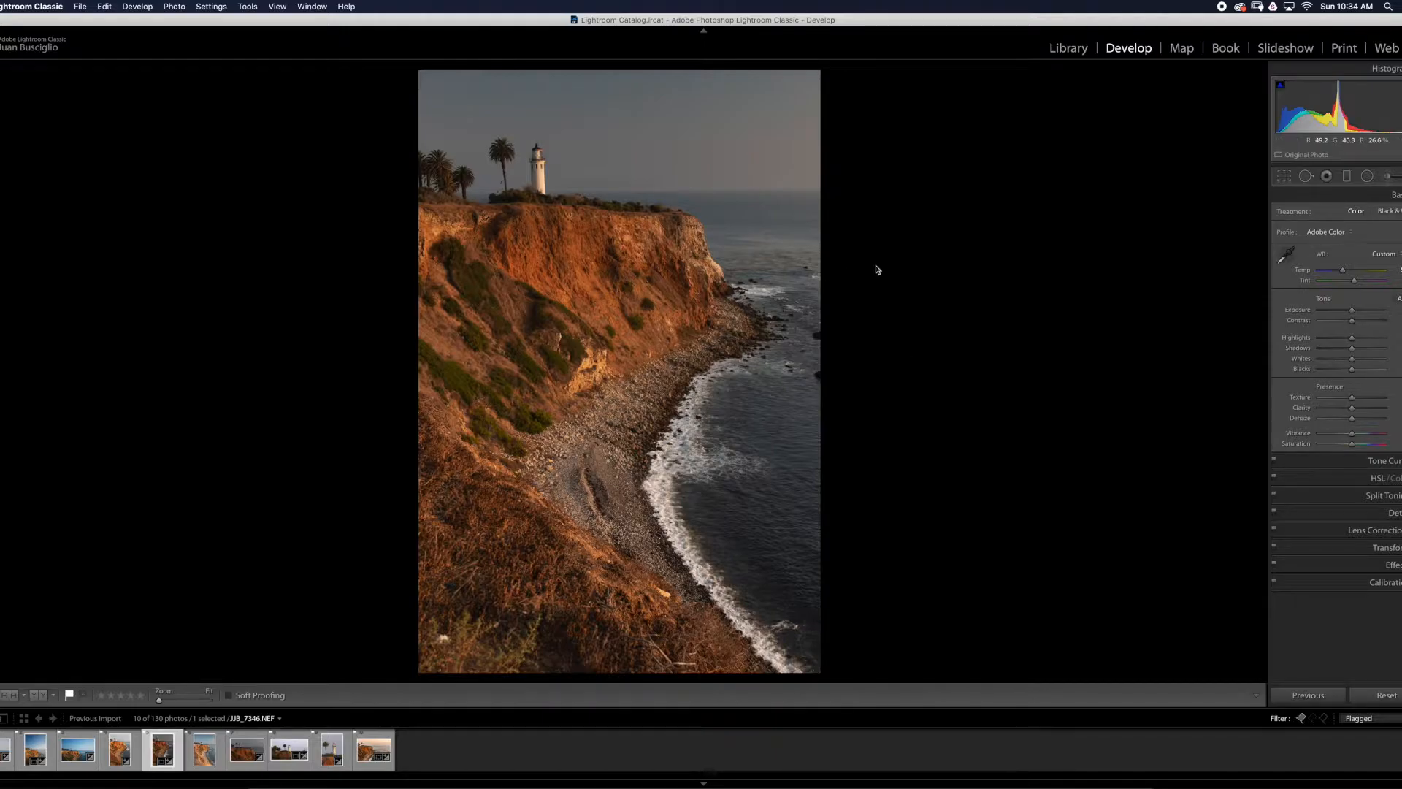
- Reset the crop and straighten the photo with a line from the sea horizon across the full image width
click(1283, 176)
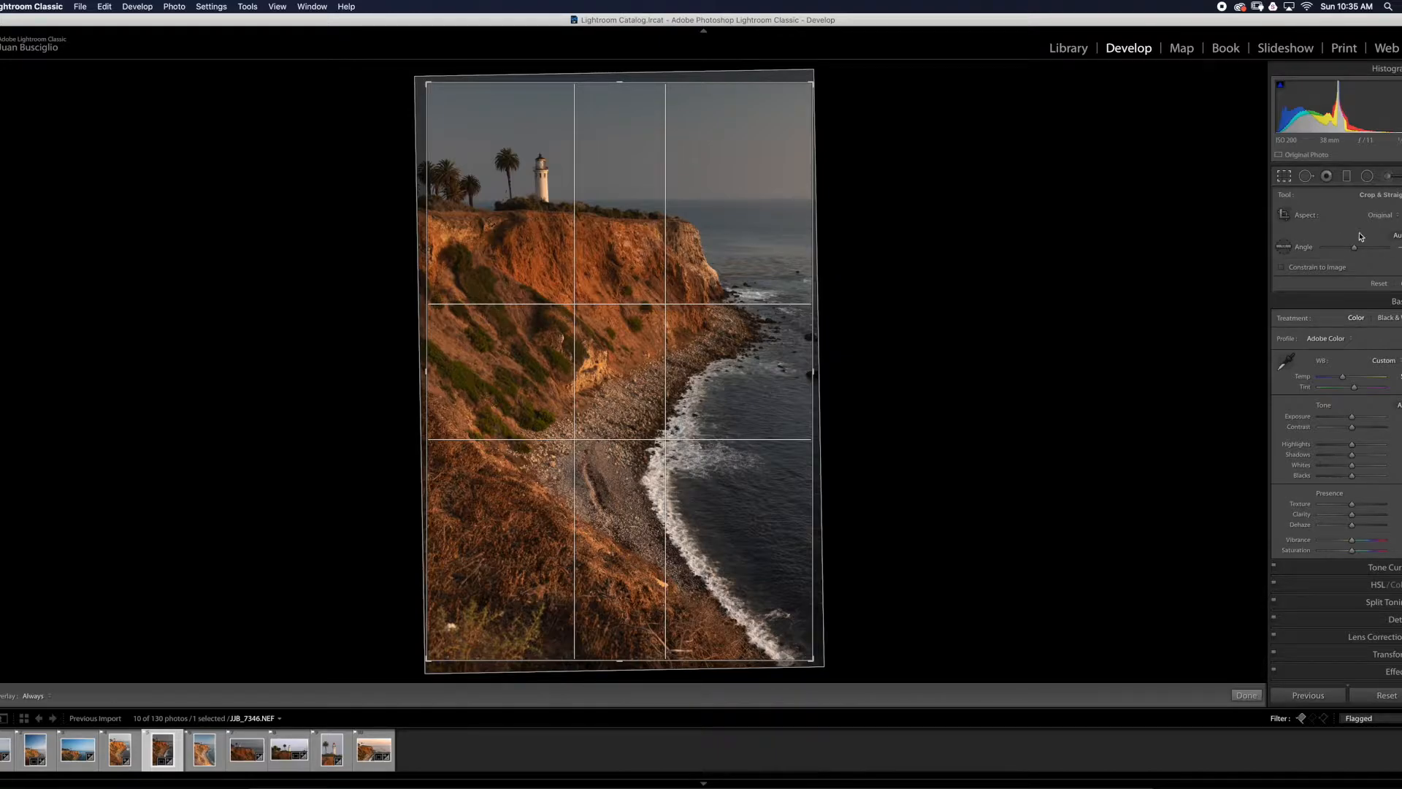
click(1378, 282)
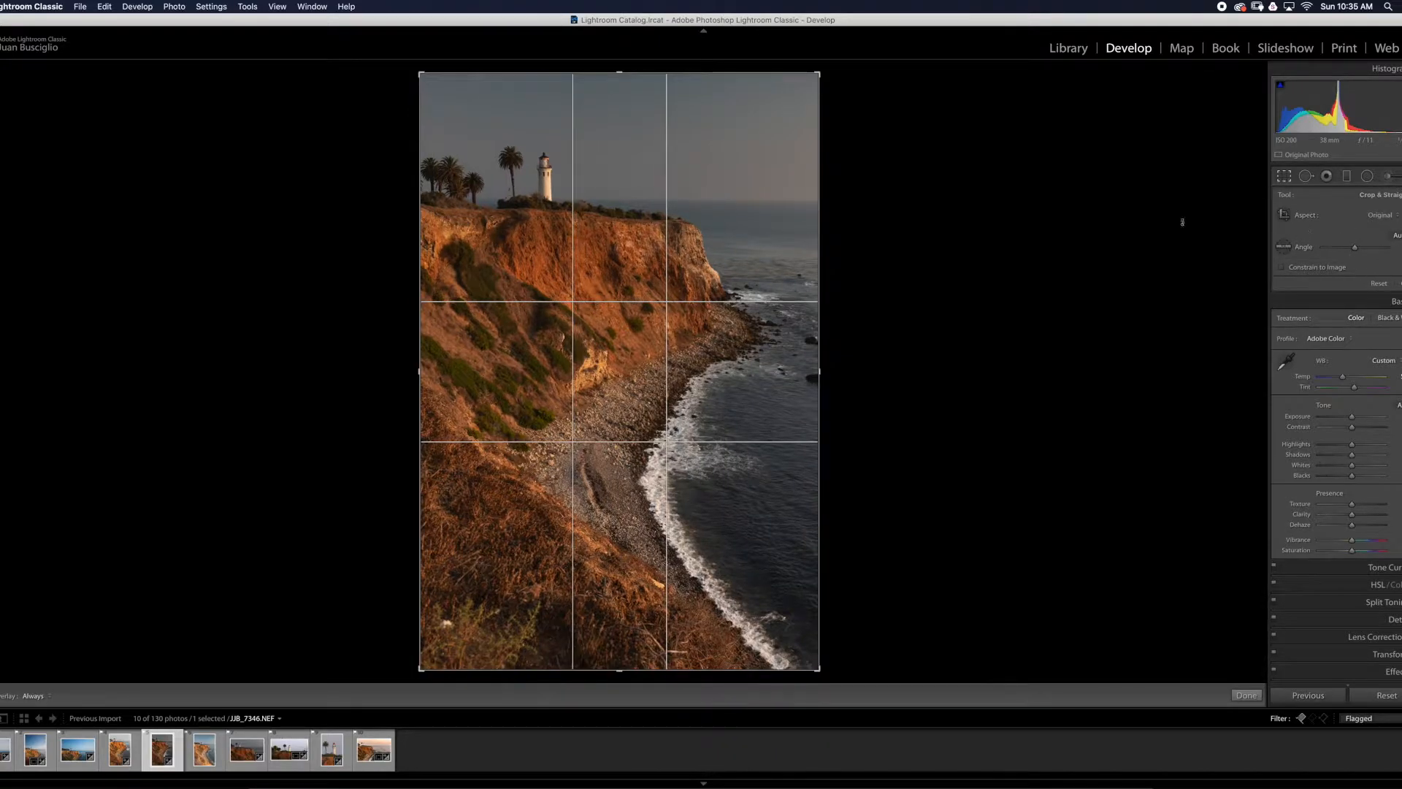
click(1283, 247)
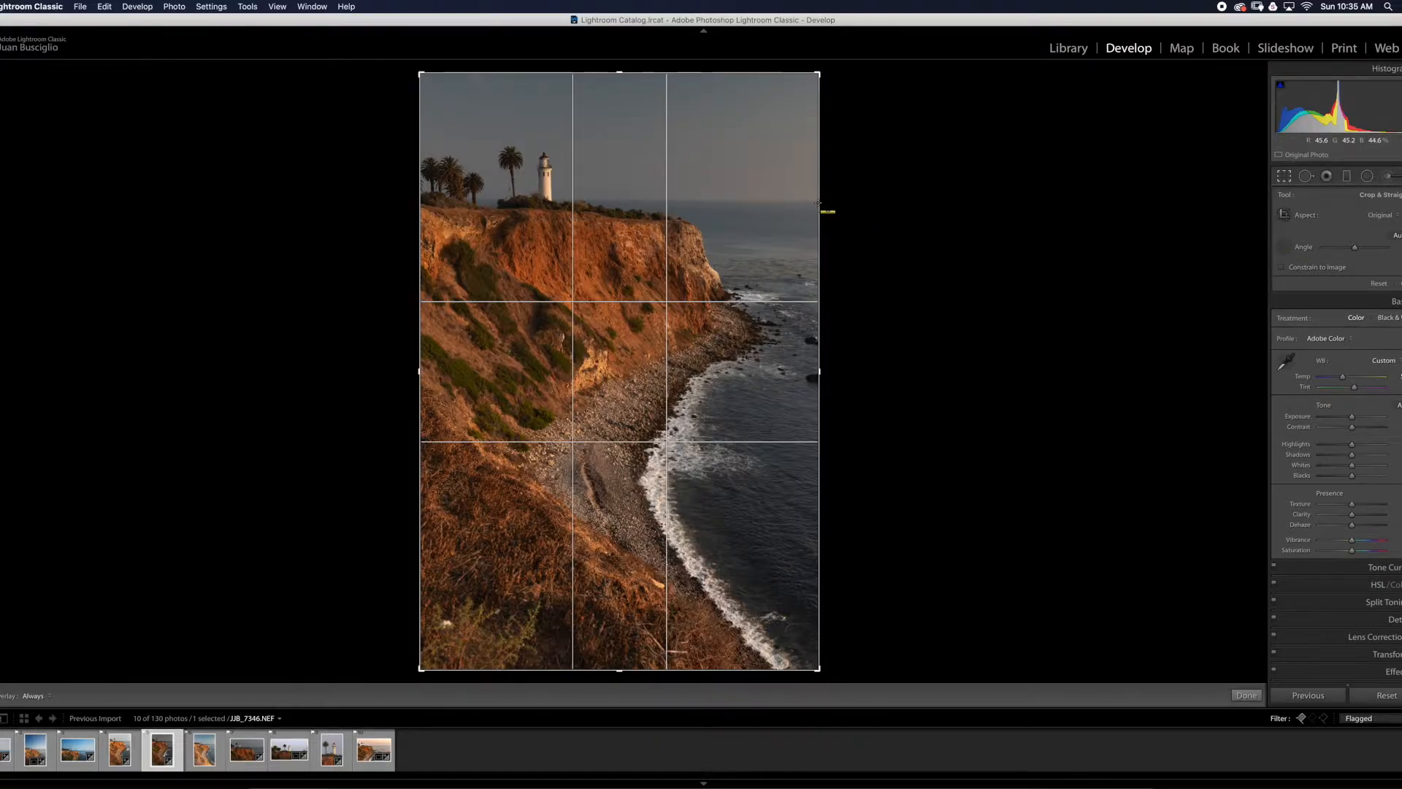
drag(819, 203, 415, 202)
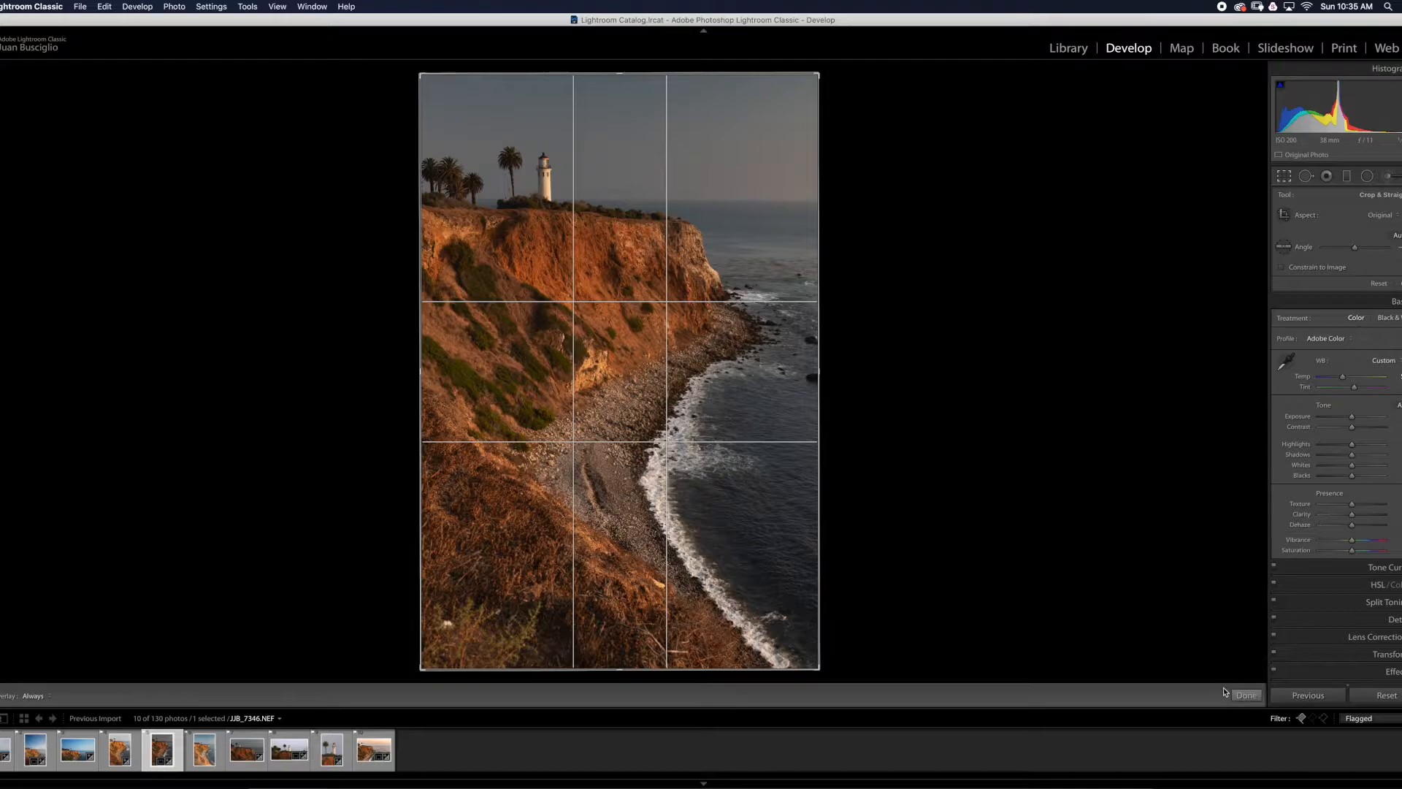
click(1246, 695)
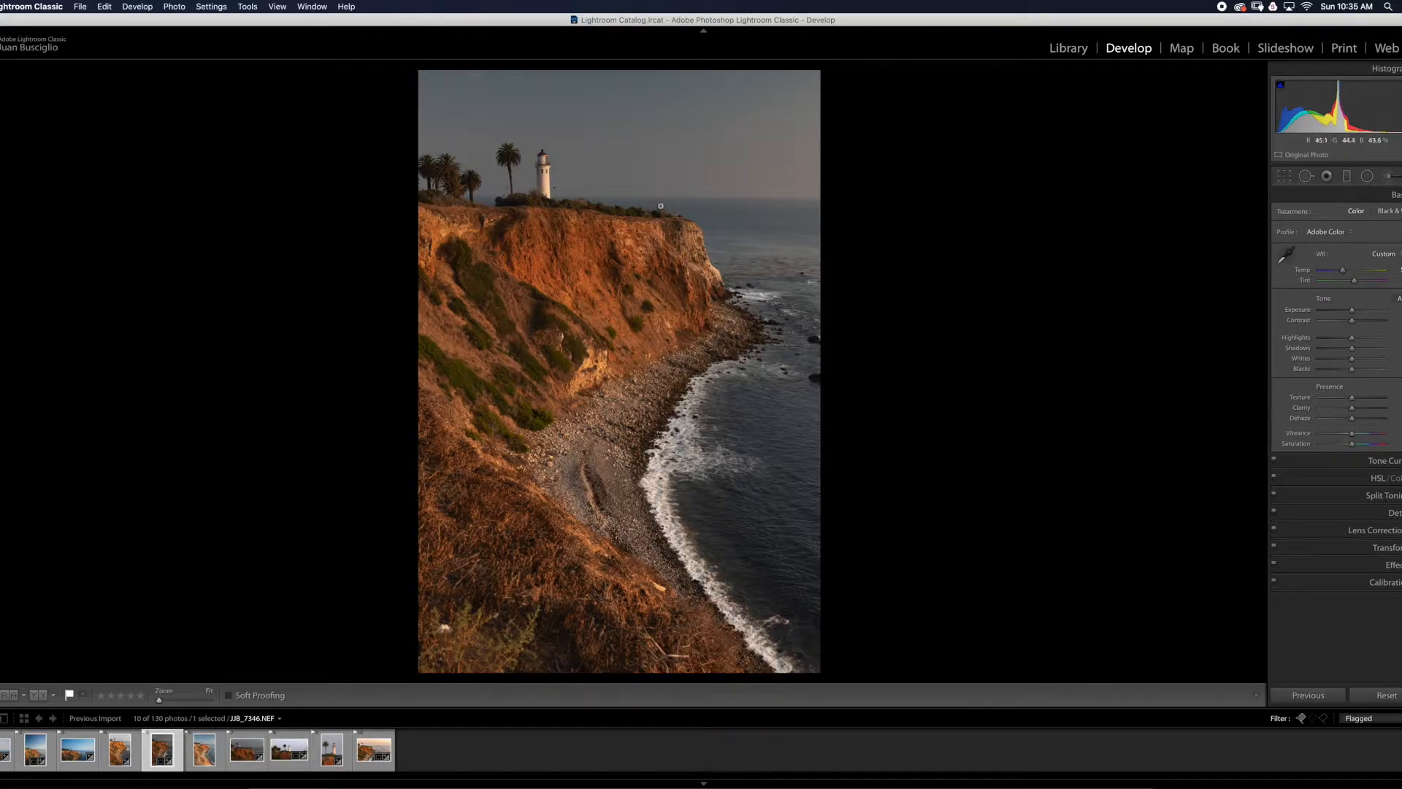
- Try the Auto Upright perspective correction on the photo and set Upright back to Off
click(1379, 551)
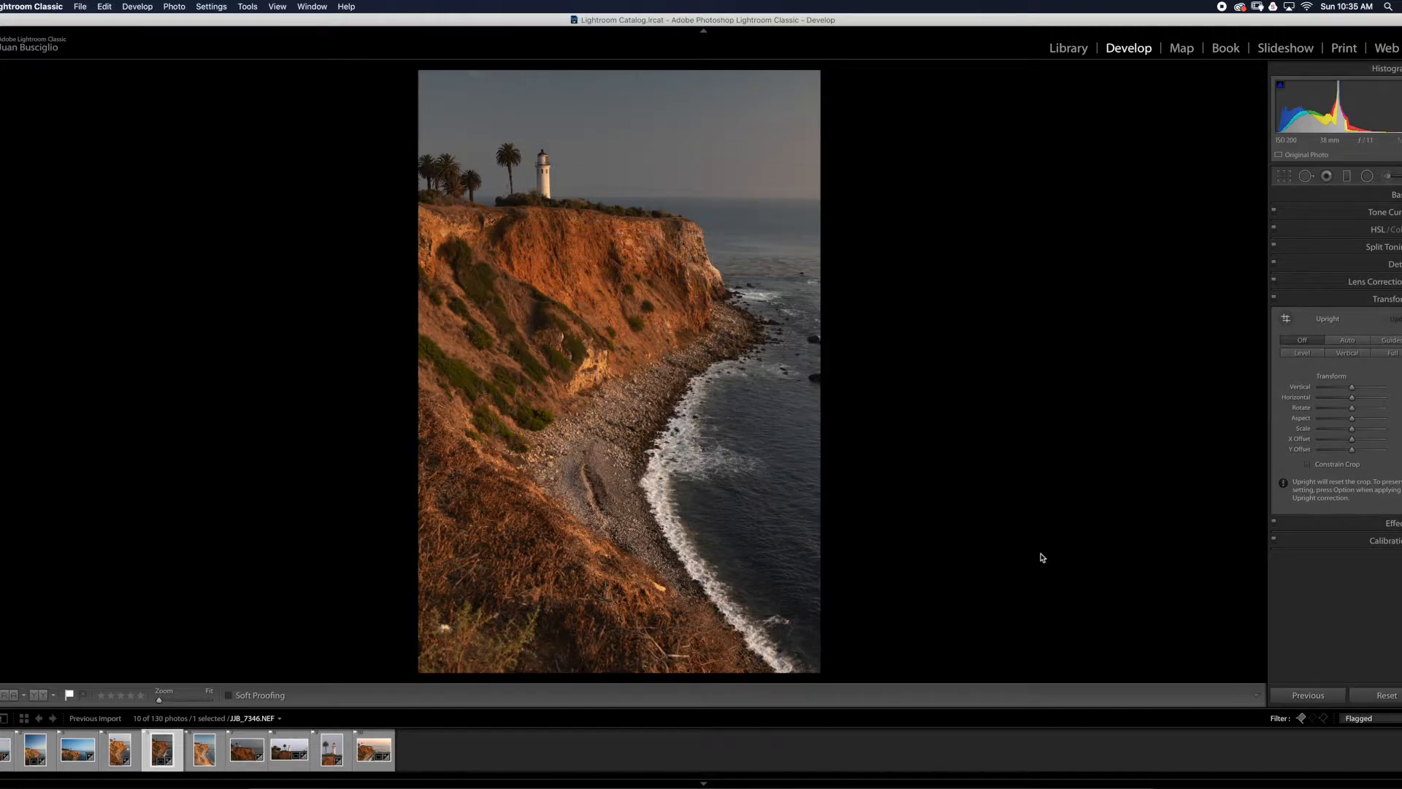
click(1357, 343)
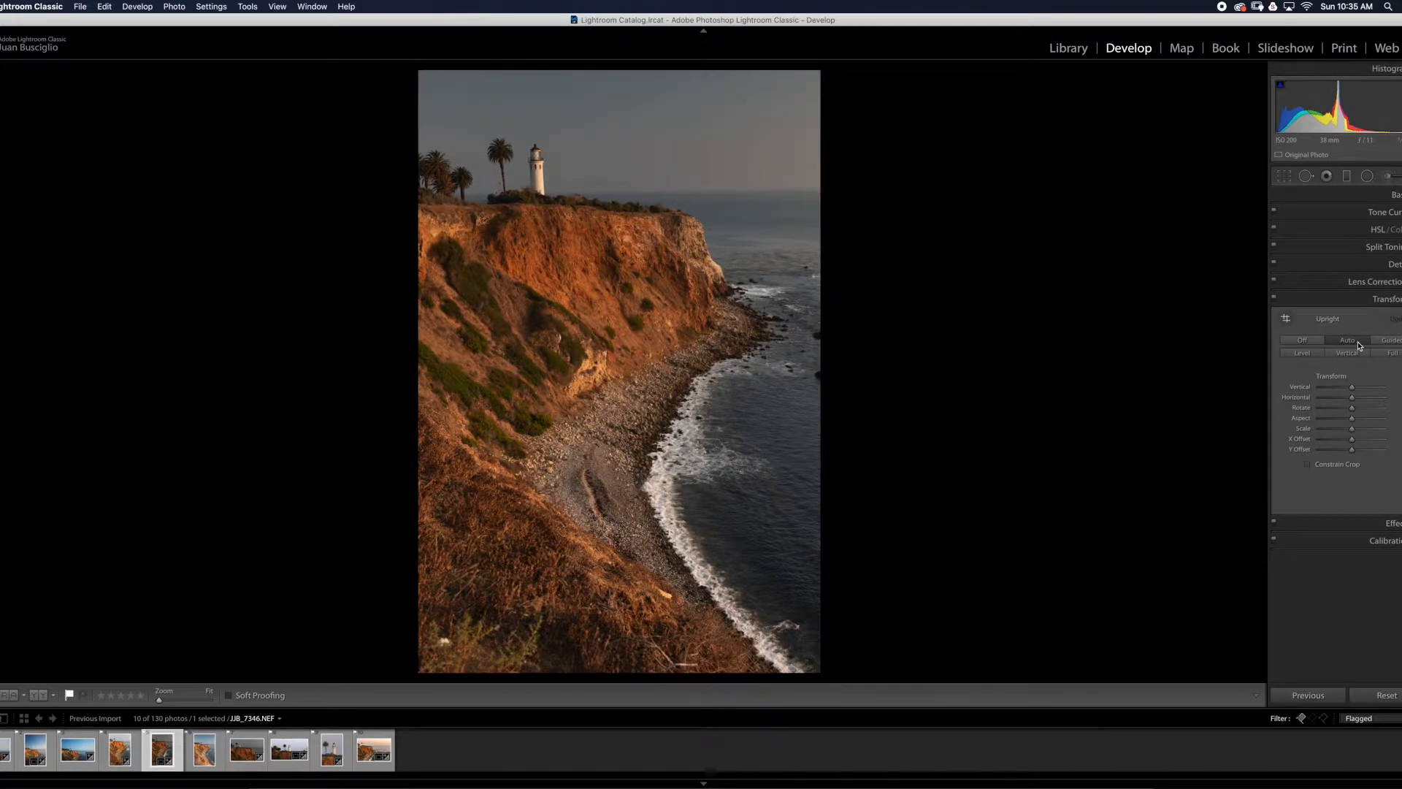
click(1306, 343)
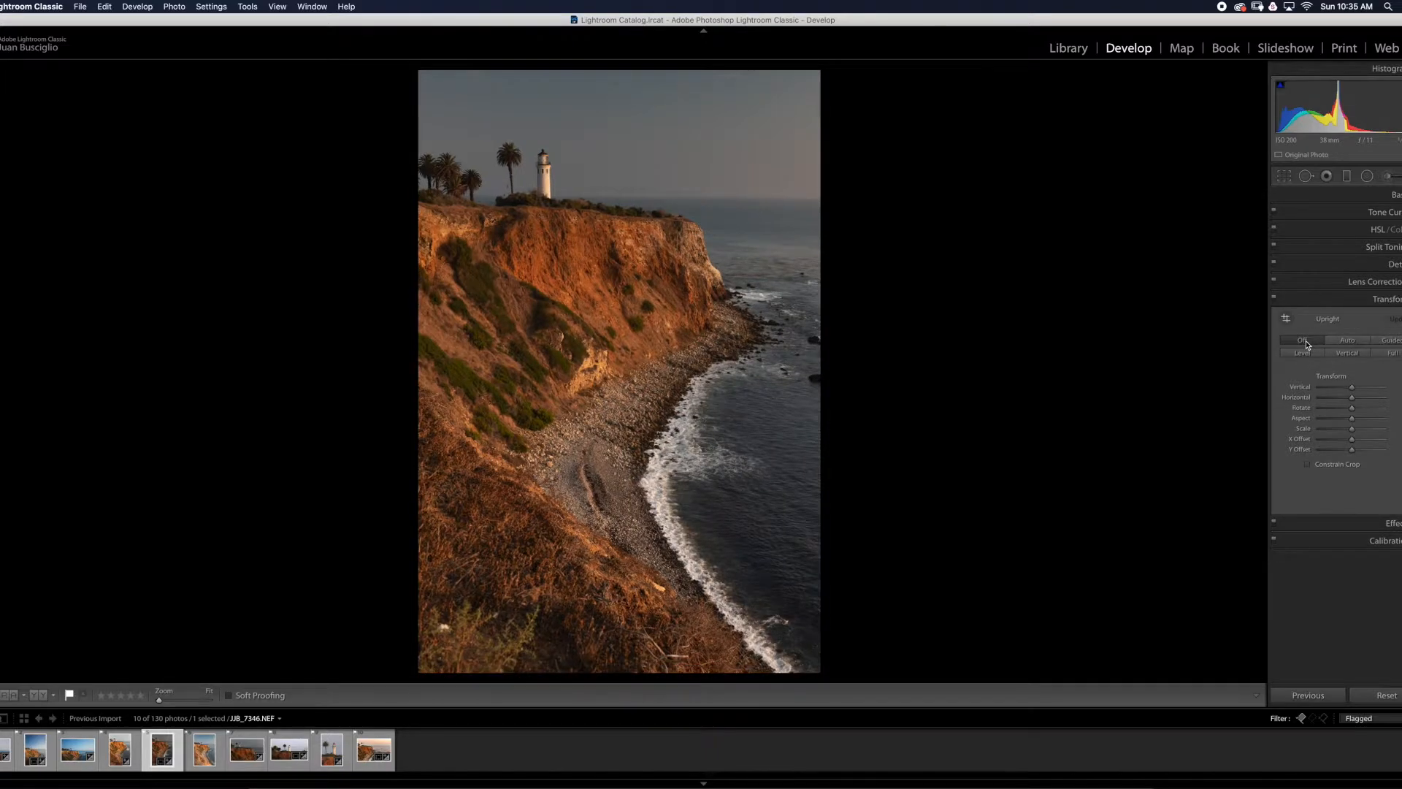
- Raise the Vertical perspective transform slightly, testing the Horizontal transform and returning it to neutral
click(1354, 392)
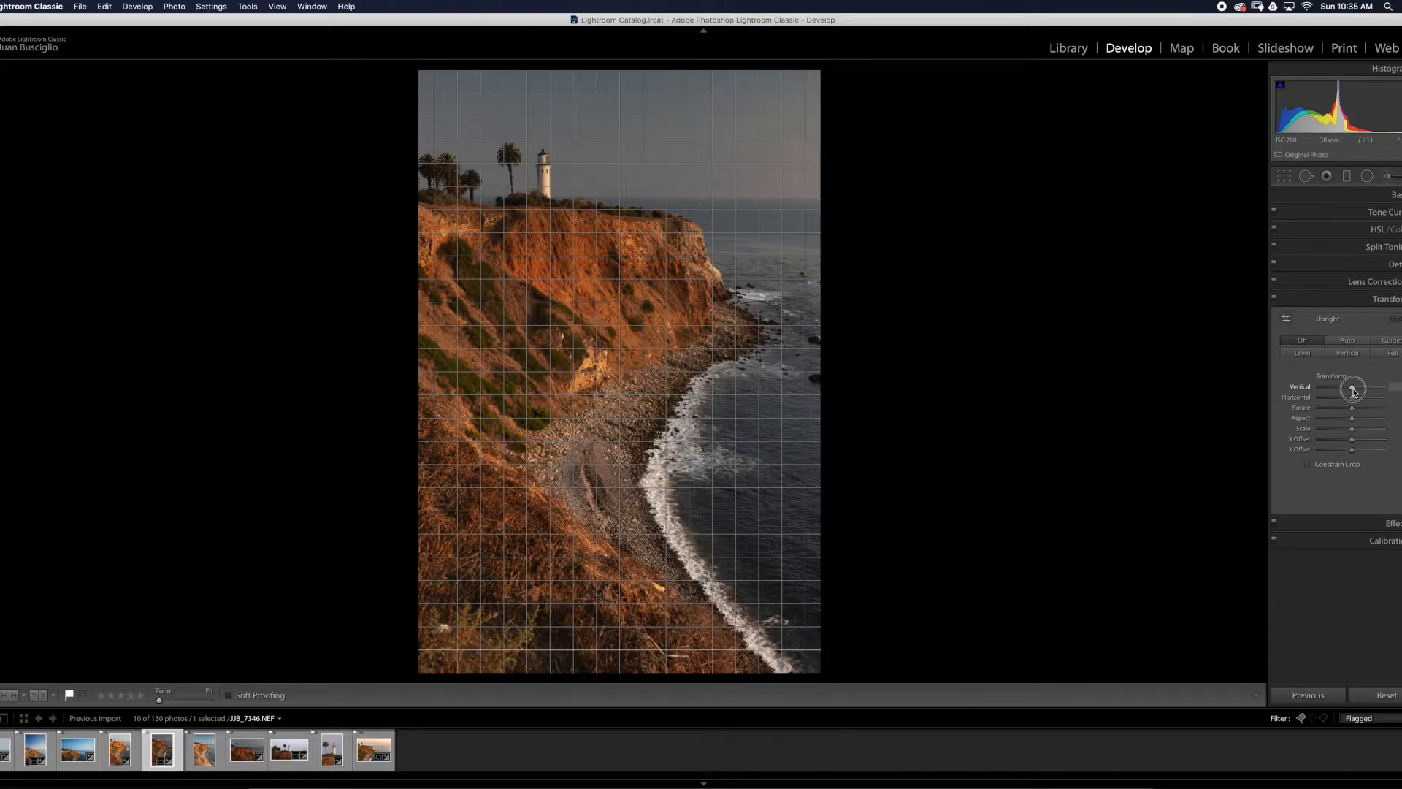
drag(1353, 389, 1354, 390)
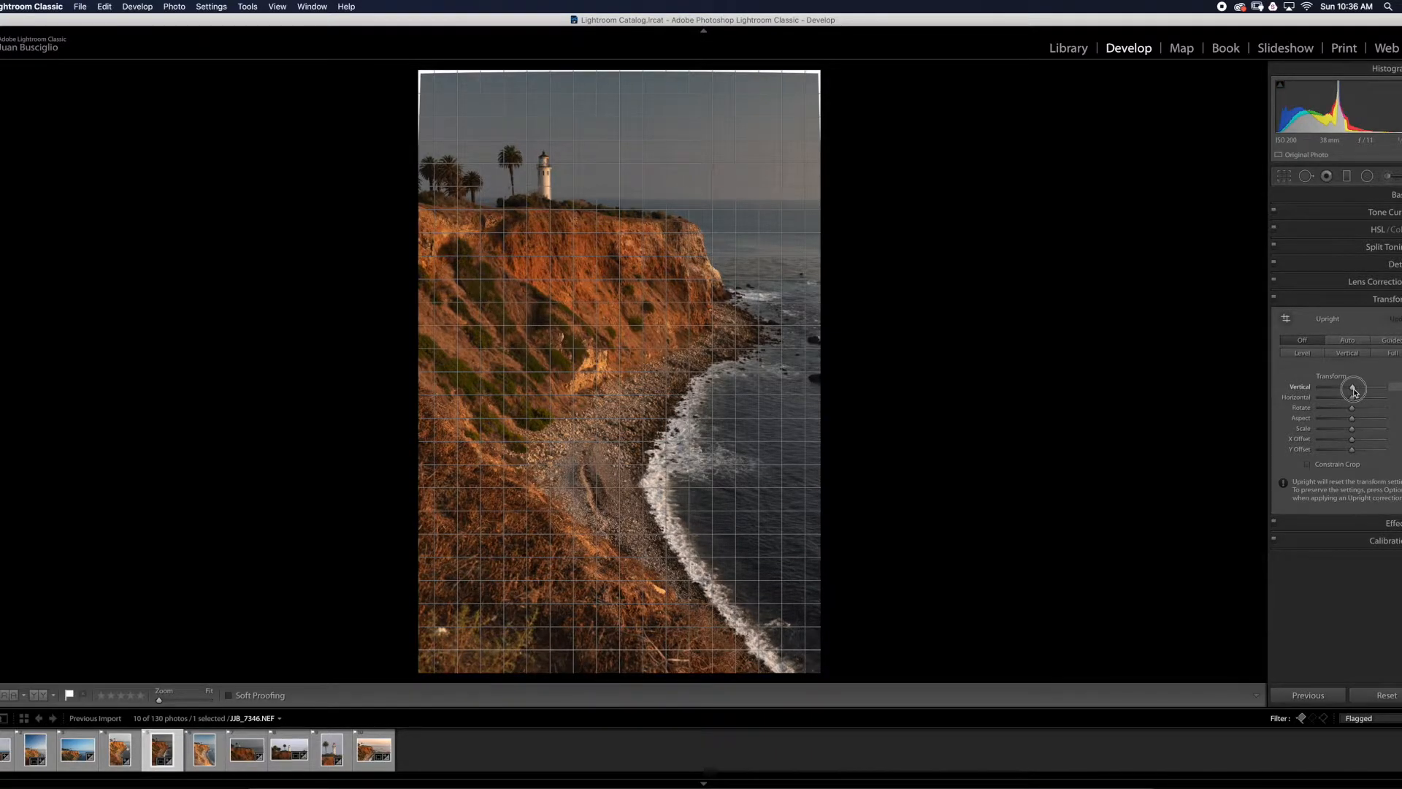
drag(1354, 389, 1355, 390)
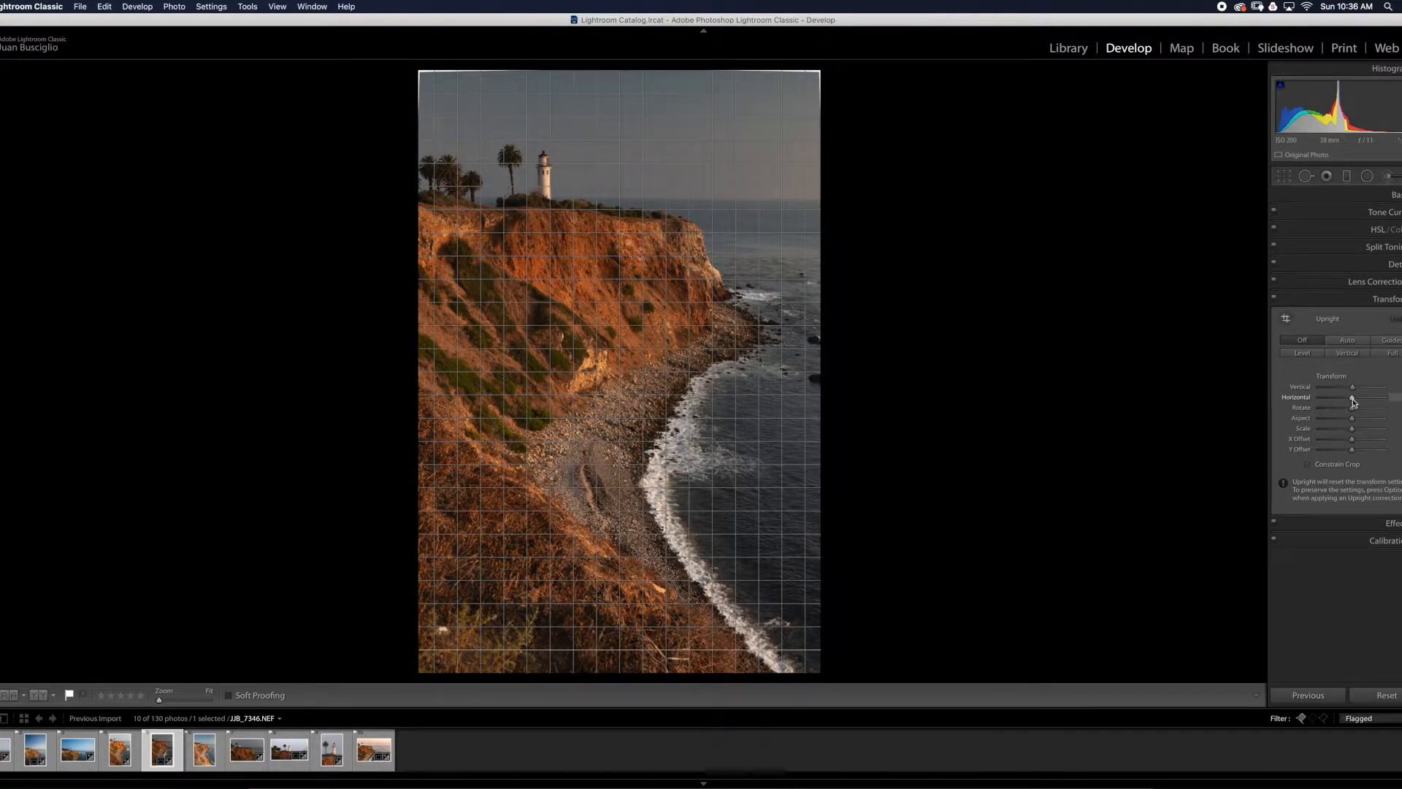
drag(1354, 401, 1353, 400)
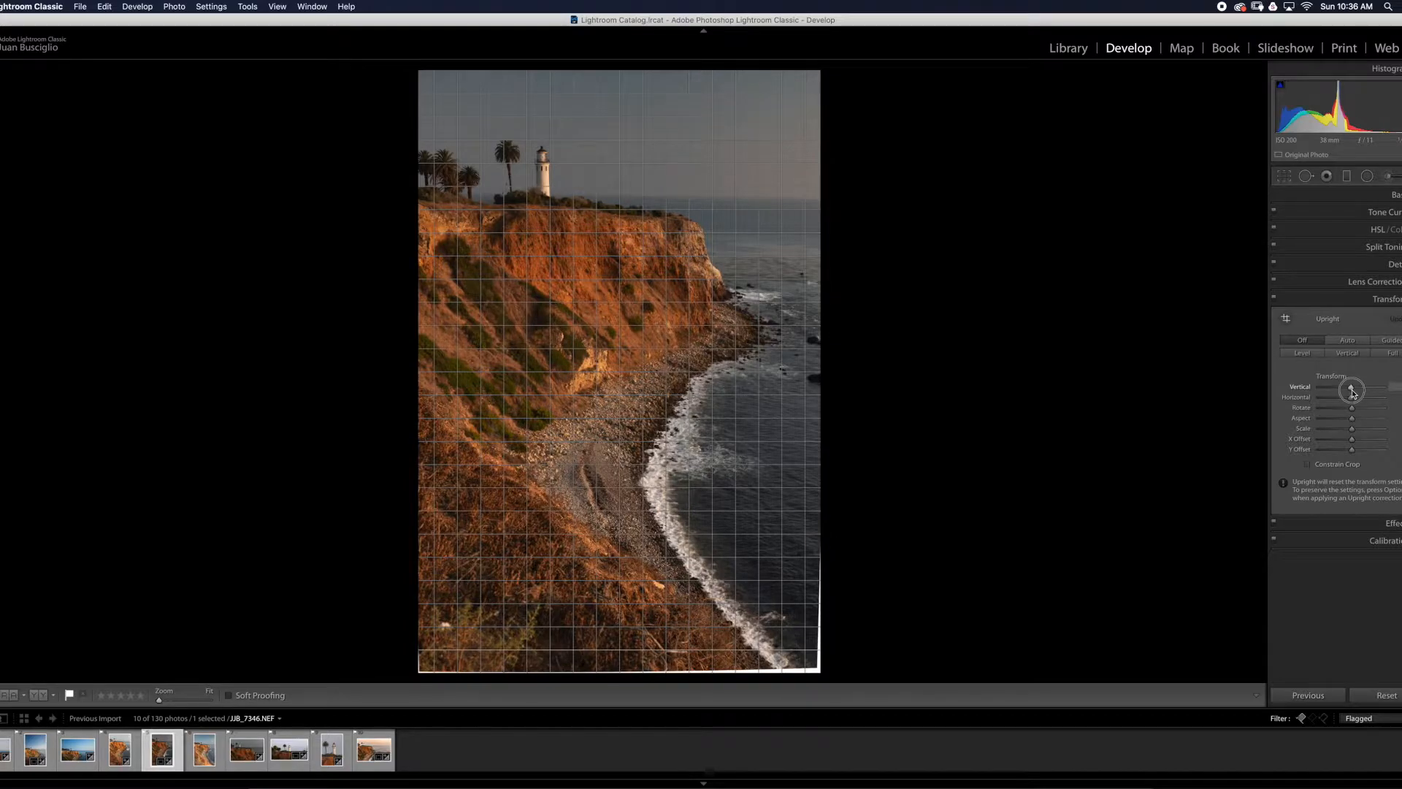
drag(1351, 390, 1357, 394)
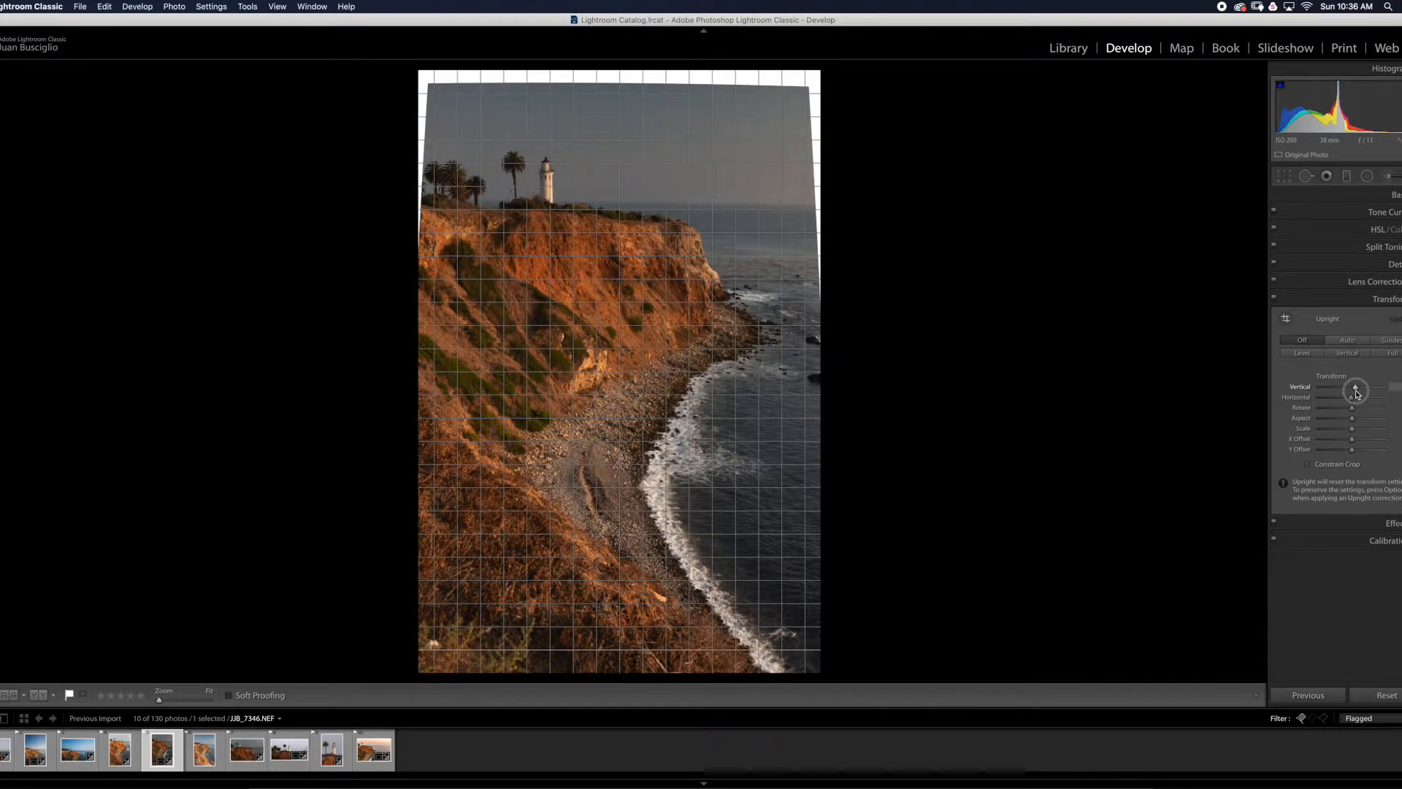
drag(1356, 394, 1353, 394)
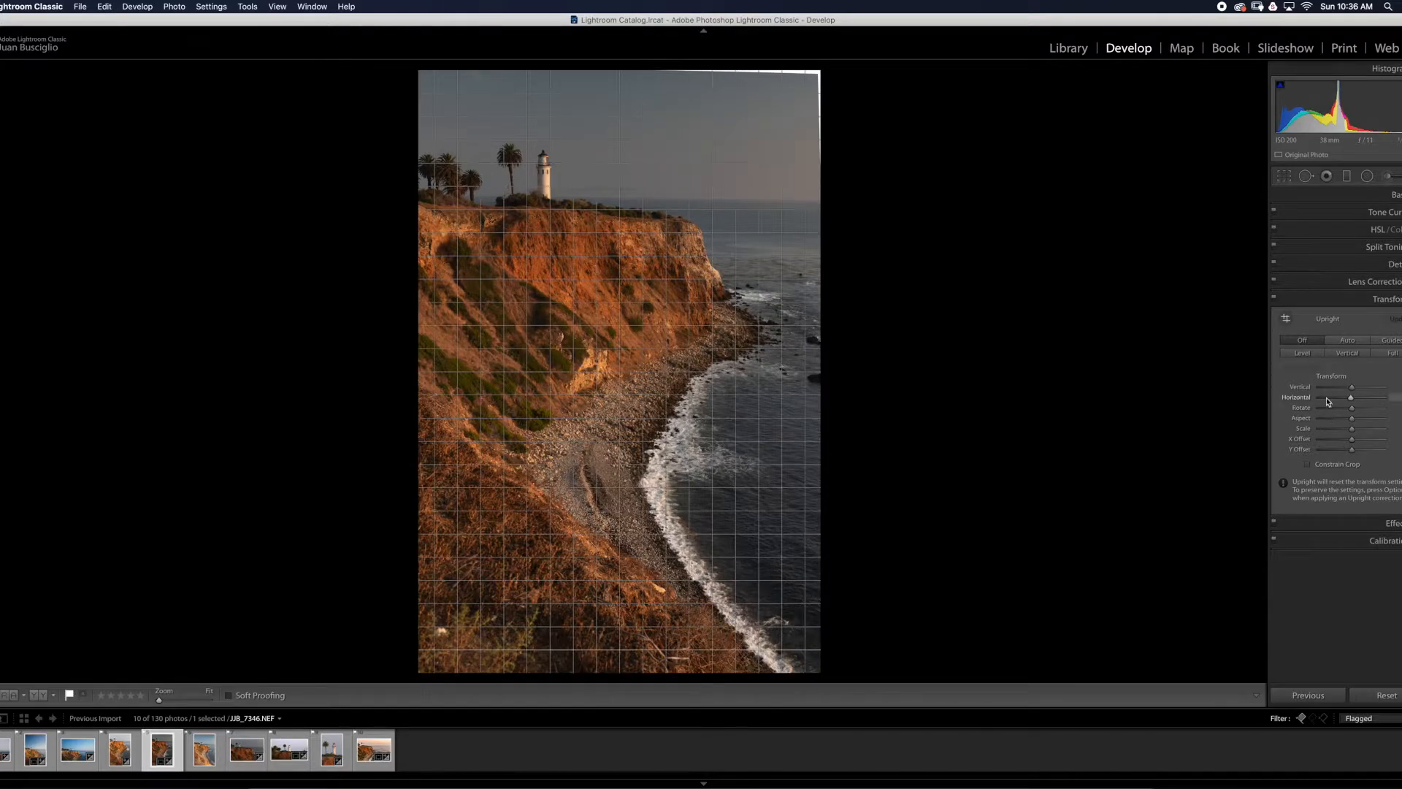
drag(1353, 401, 1353, 401)
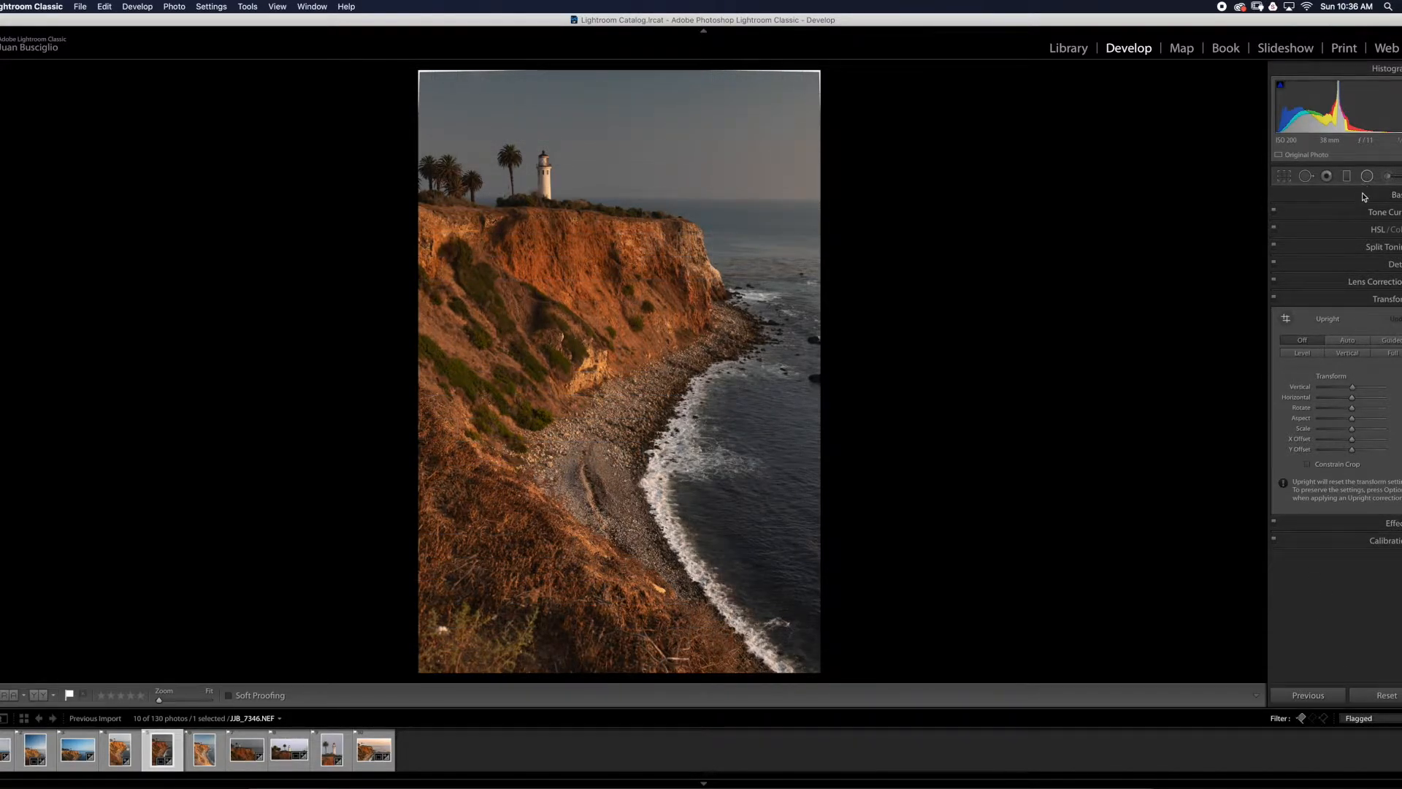
- Crop the photo slightly inward from its upper edge to cut off the white borders left by the transform
click(1283, 176)
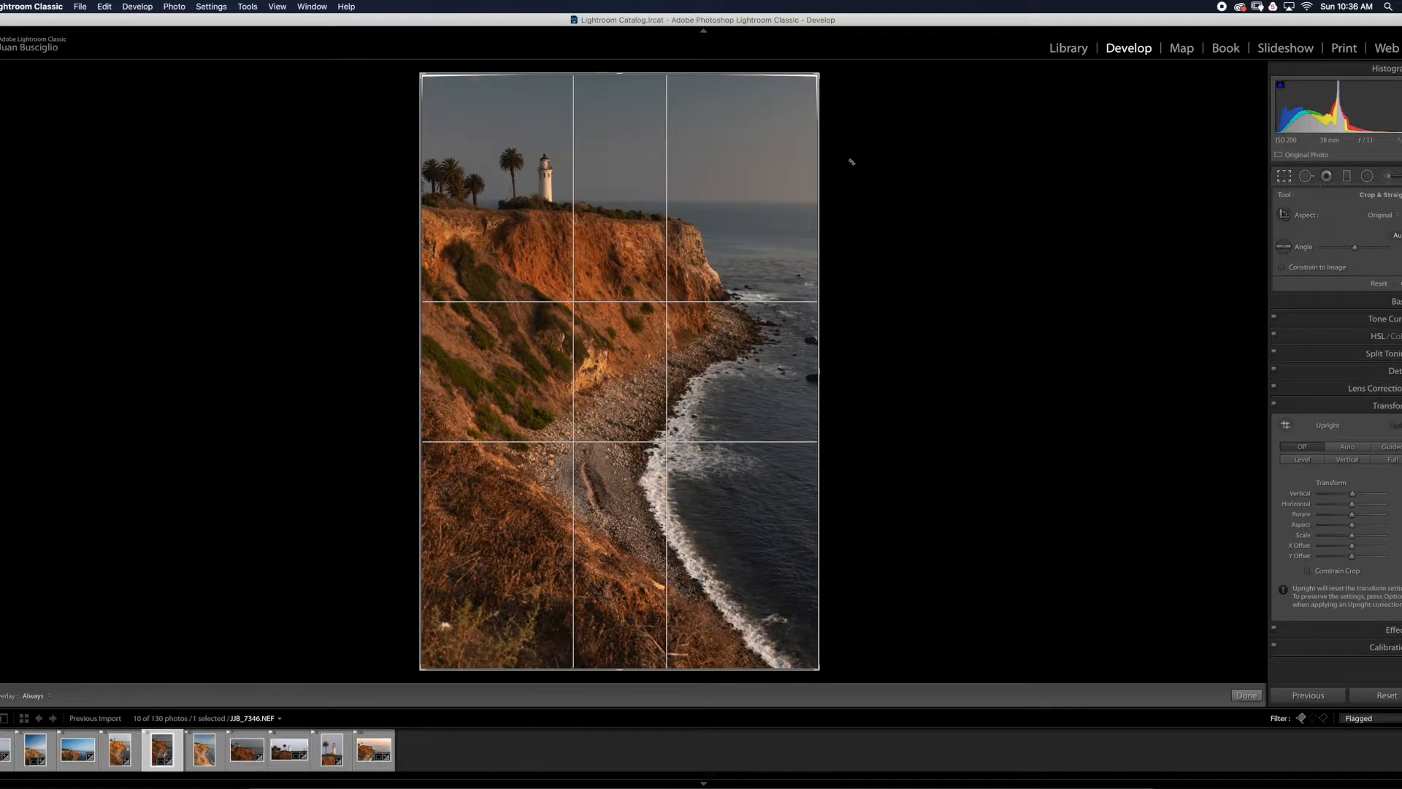
drag(620, 73, 620, 80)
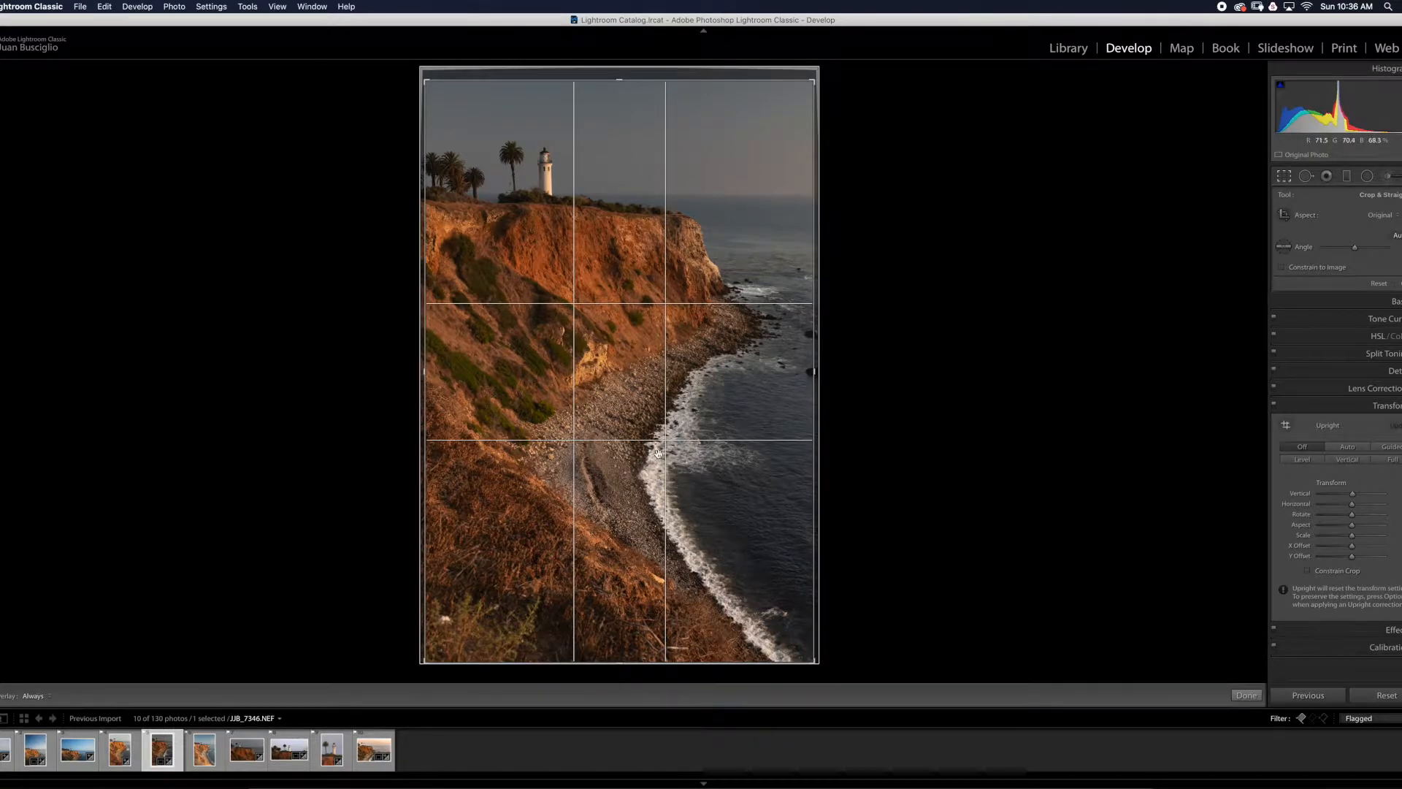
key(Return)
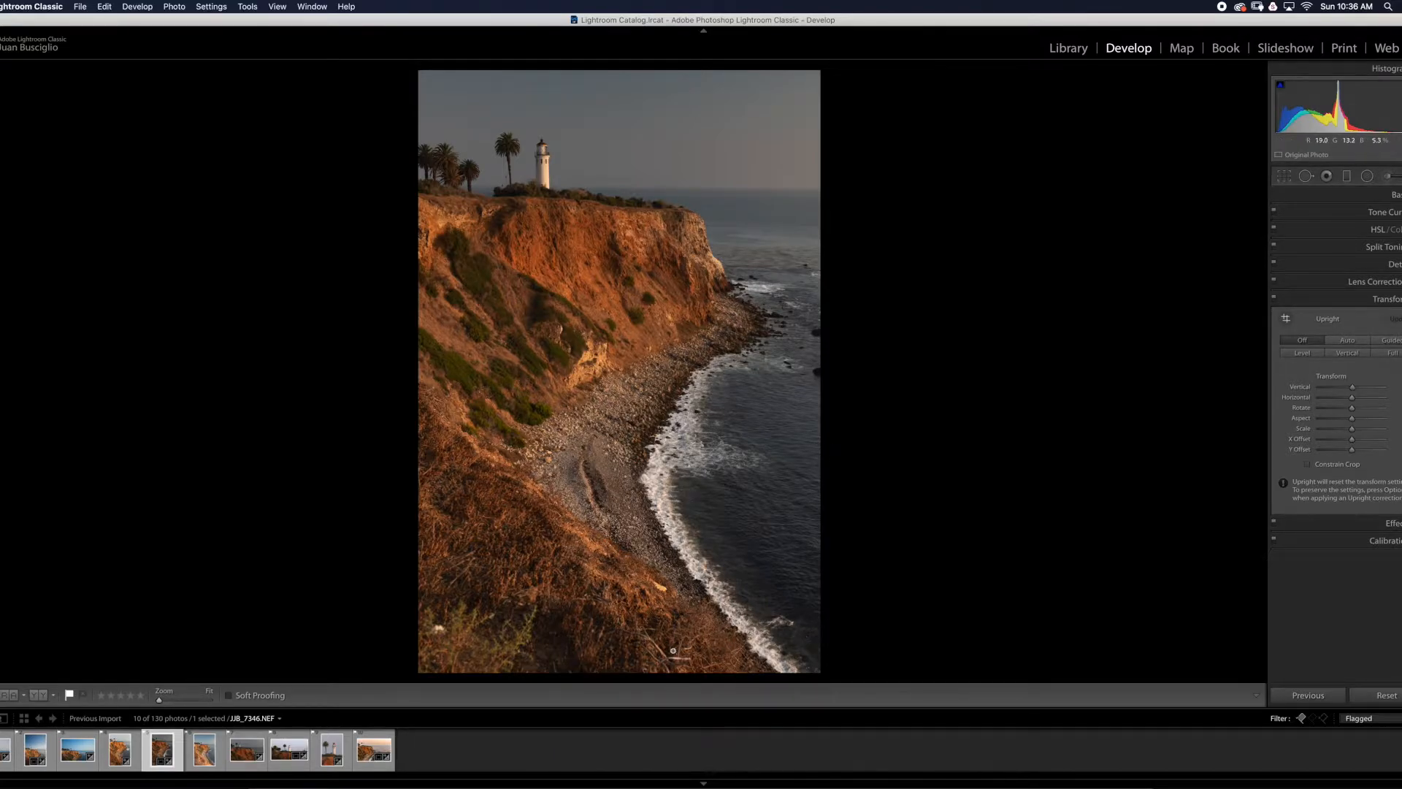
- Brighten the whole photo by raising the Exposure slightly in the basic tone adjustments
click(1380, 195)
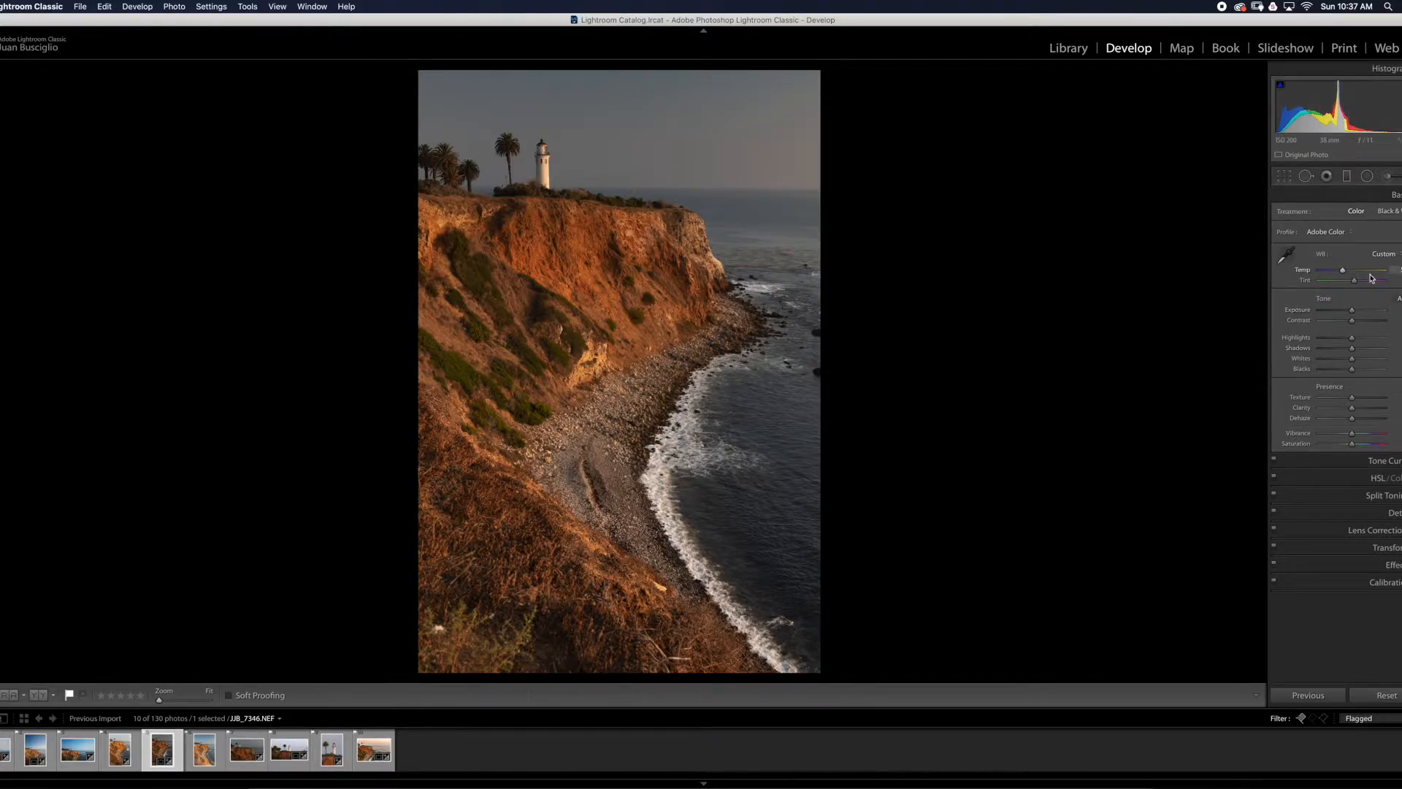
click(1353, 312)
drag(1353, 313, 1355, 314)
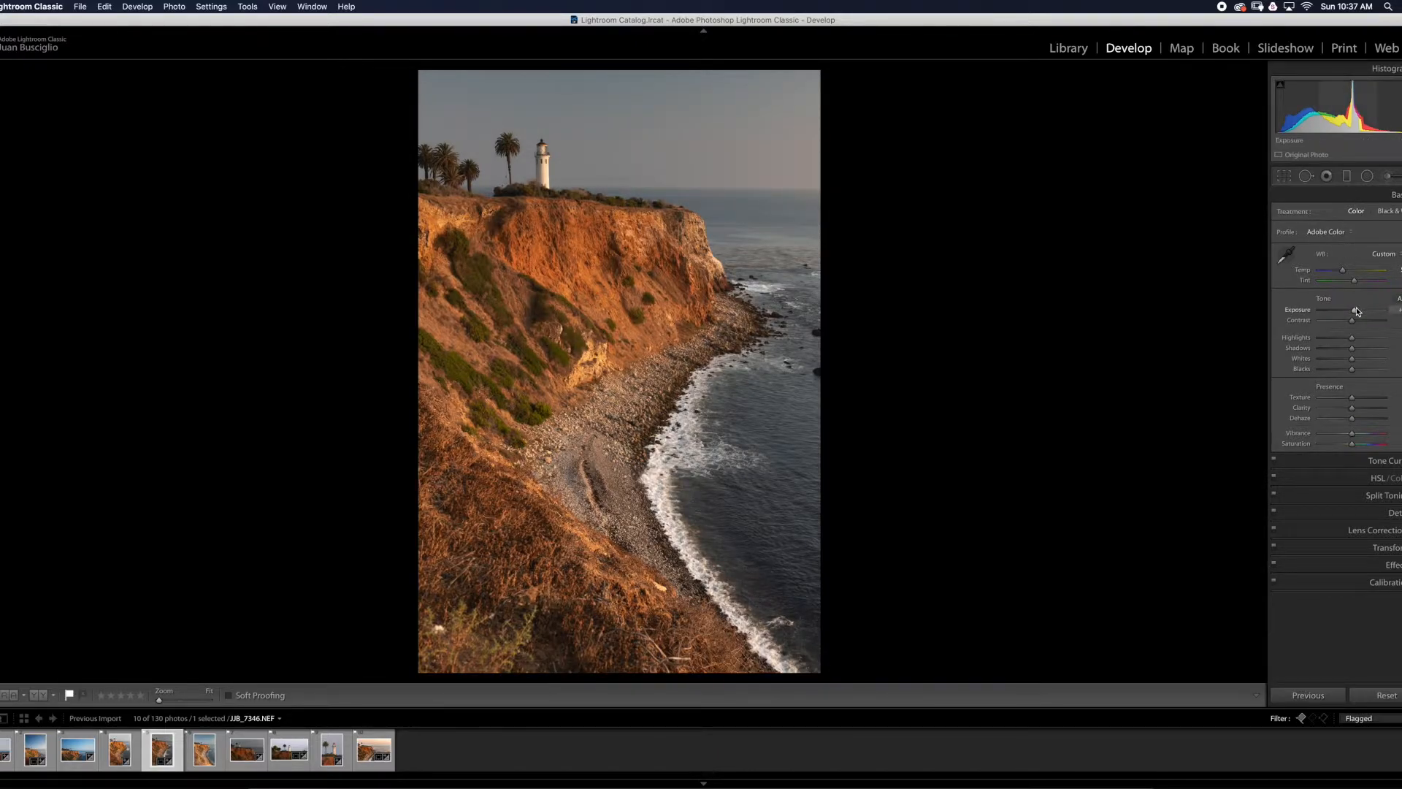
- Undo the last exposure increase and apply the Adobe Landscape profile to the photo
key(super+z)
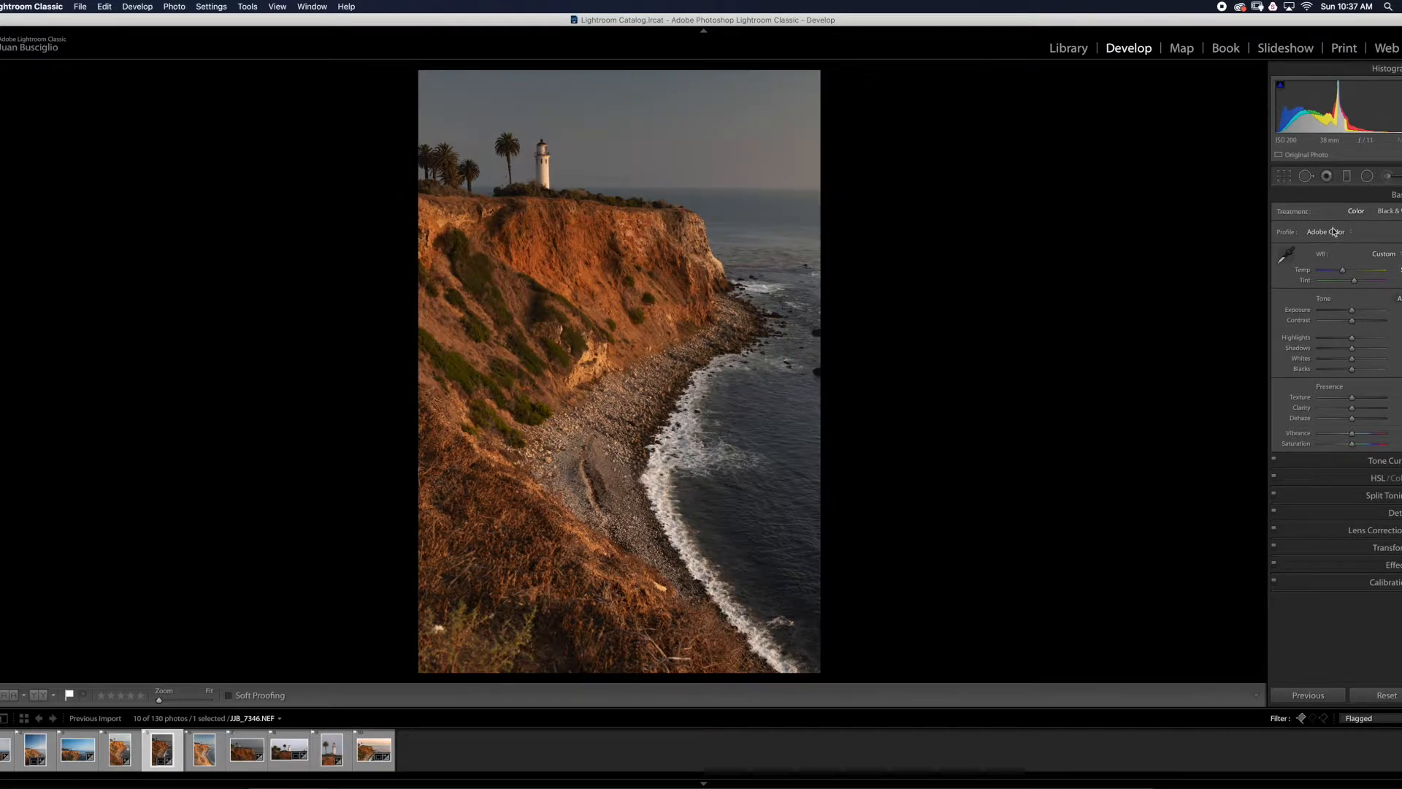
click(1329, 231)
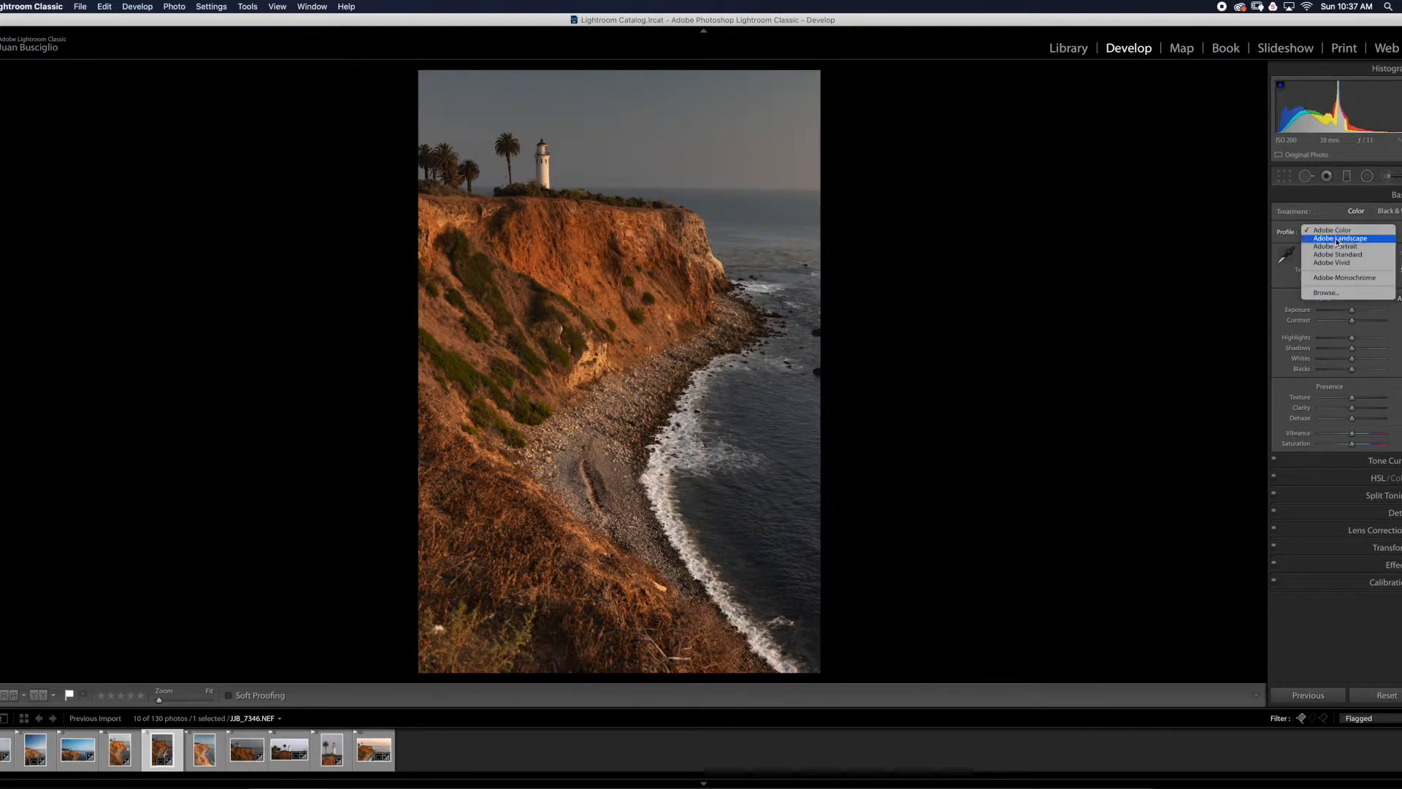
click(1337, 239)
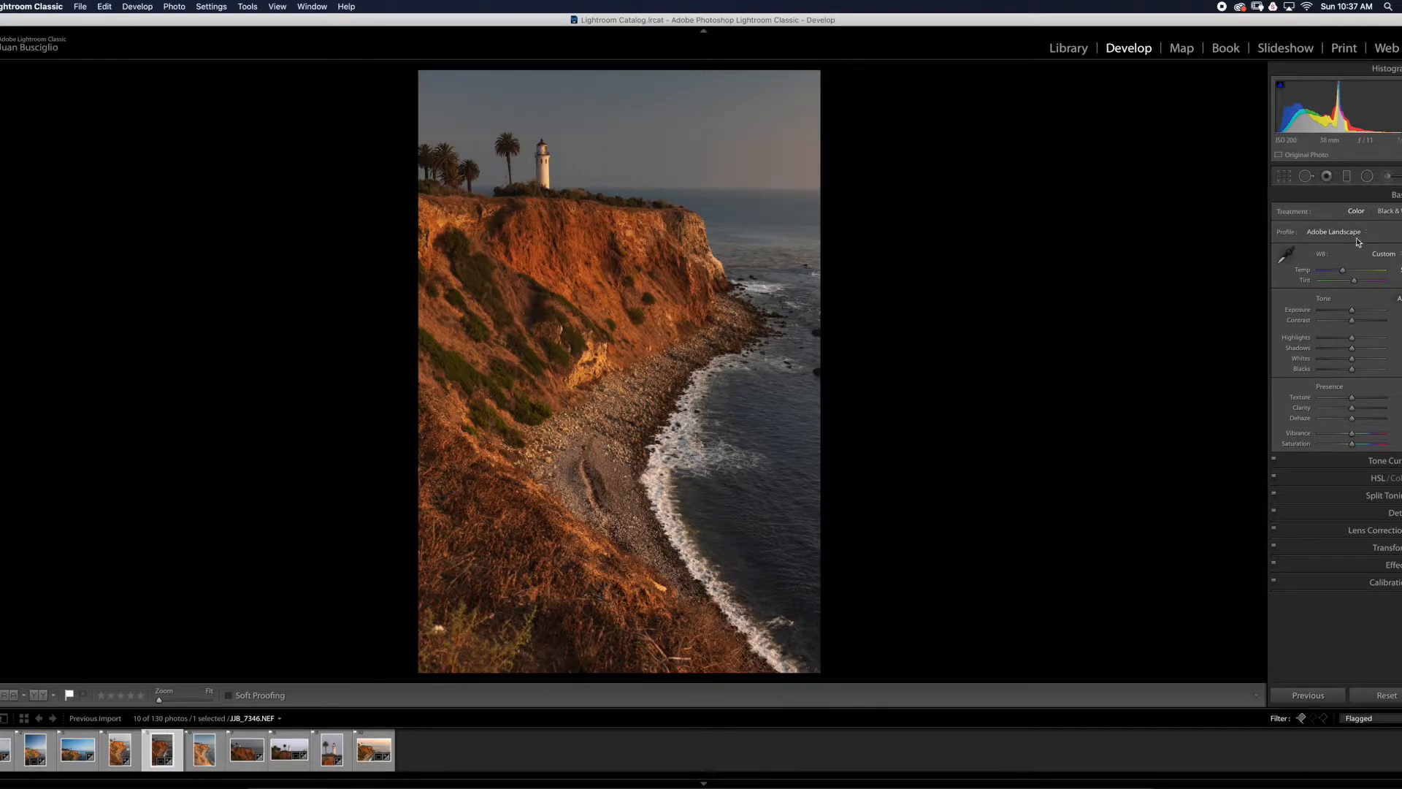
- Set the white balance to Daylight and raise the Exposure slightly
click(1389, 255)
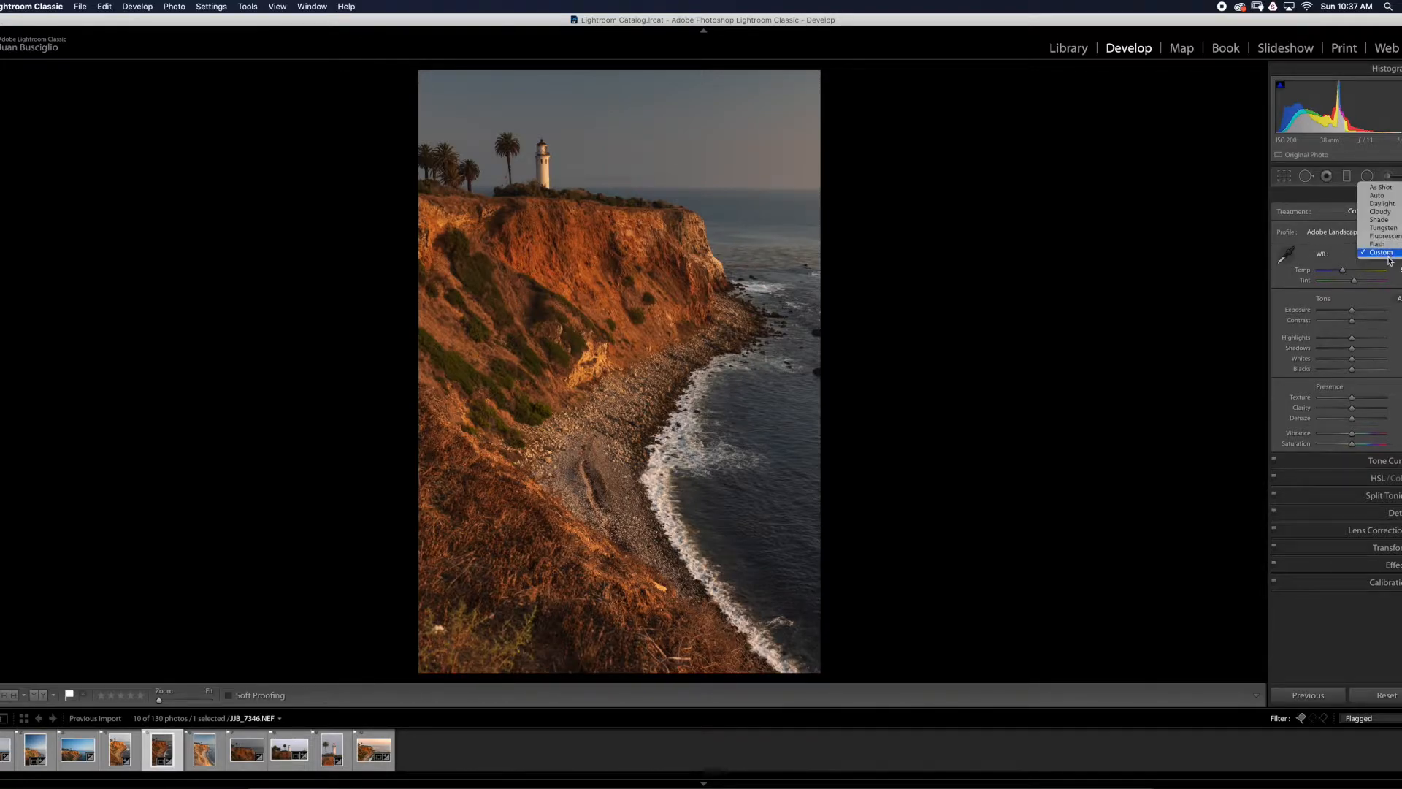
click(1386, 205)
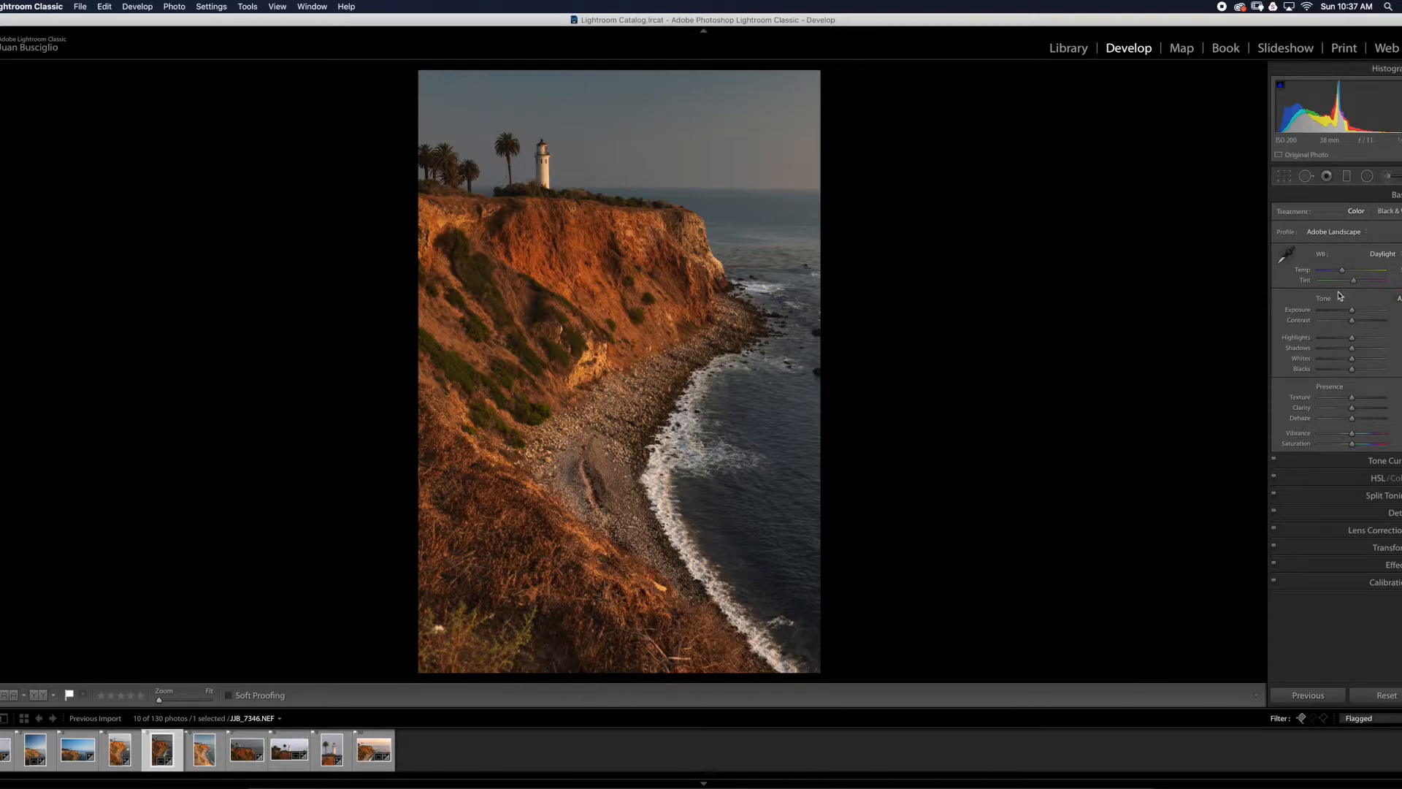
drag(1352, 312, 1354, 312)
- Lower the Highlights to about halfway below neutral and lift the Shadows slightly
click(1352, 341)
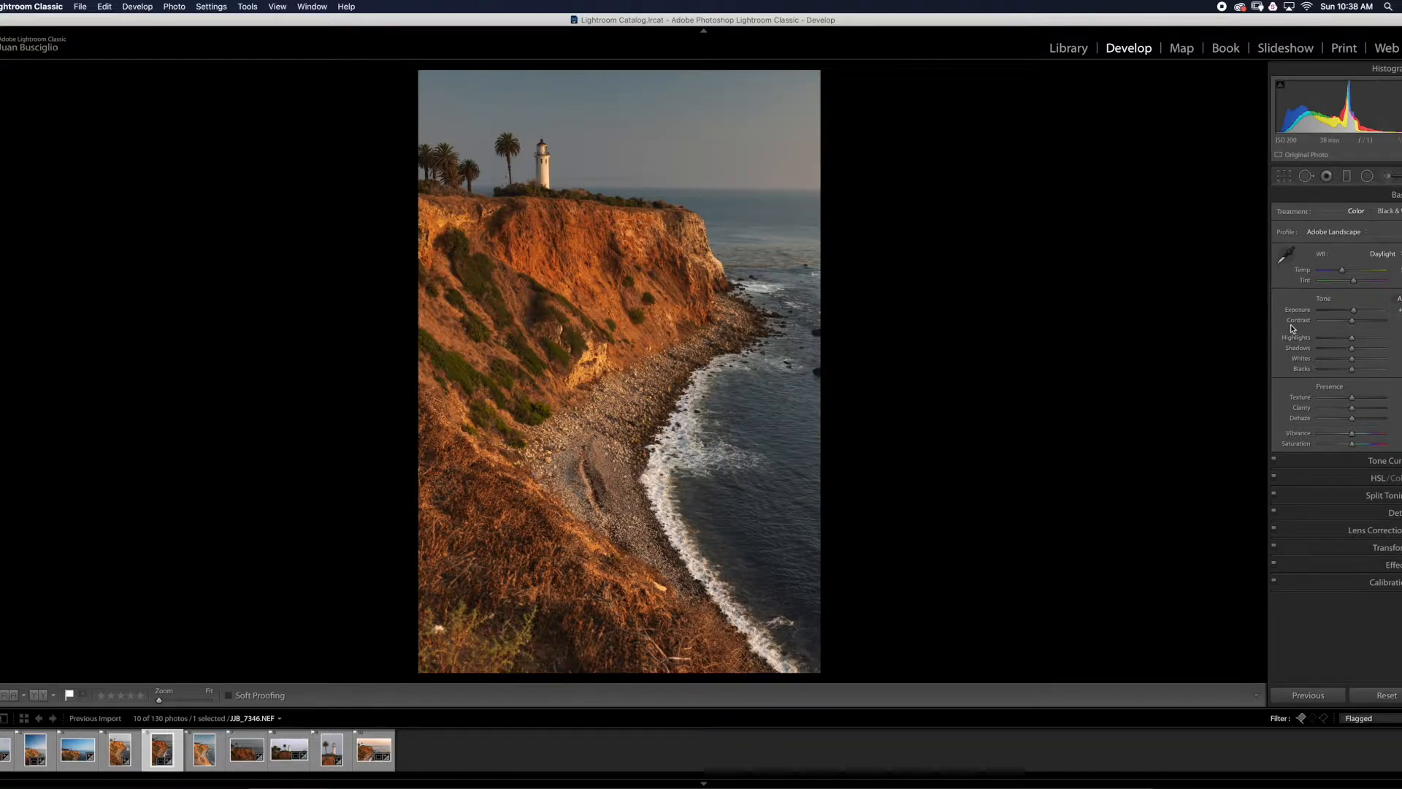
click(1352, 341)
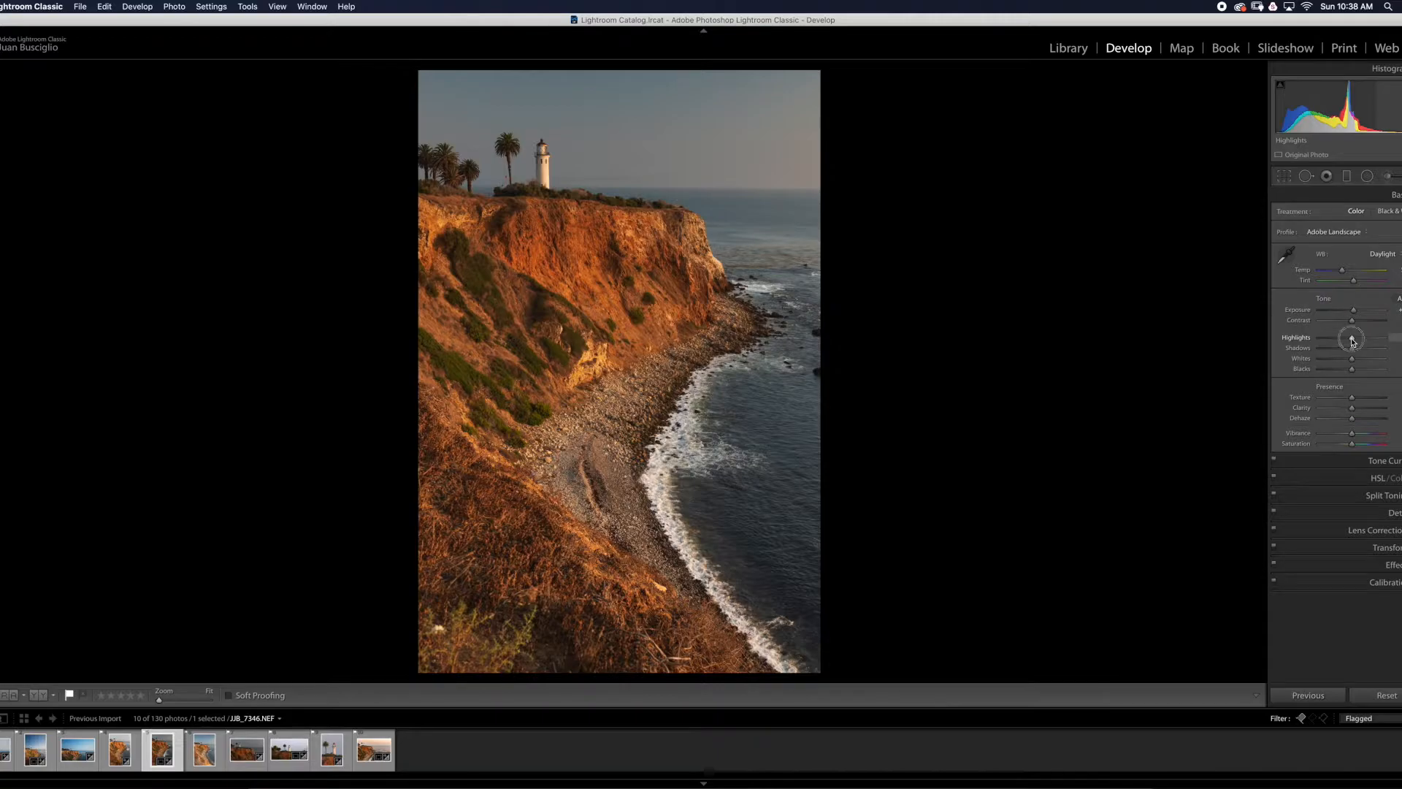
drag(1353, 341, 1334, 341)
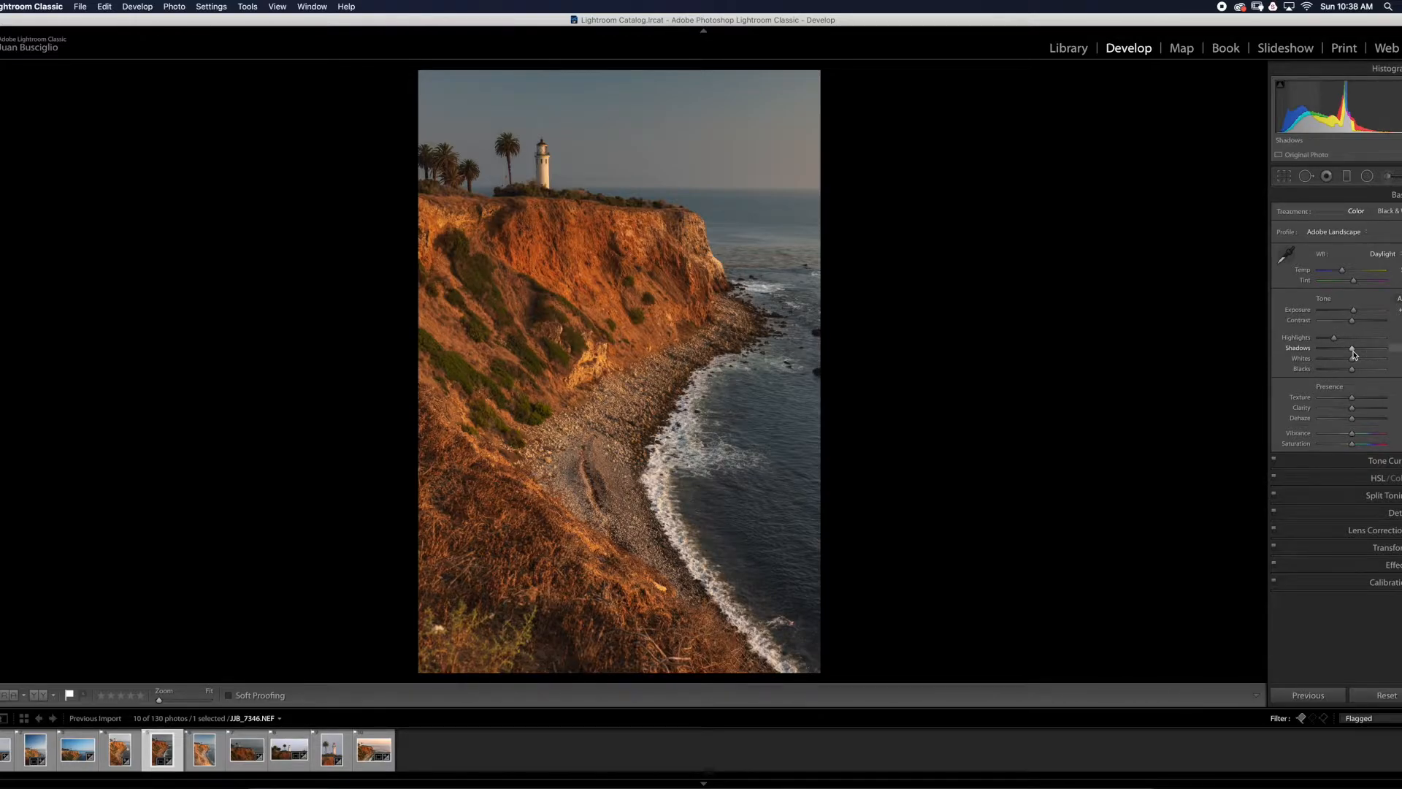
drag(1353, 353, 1355, 355)
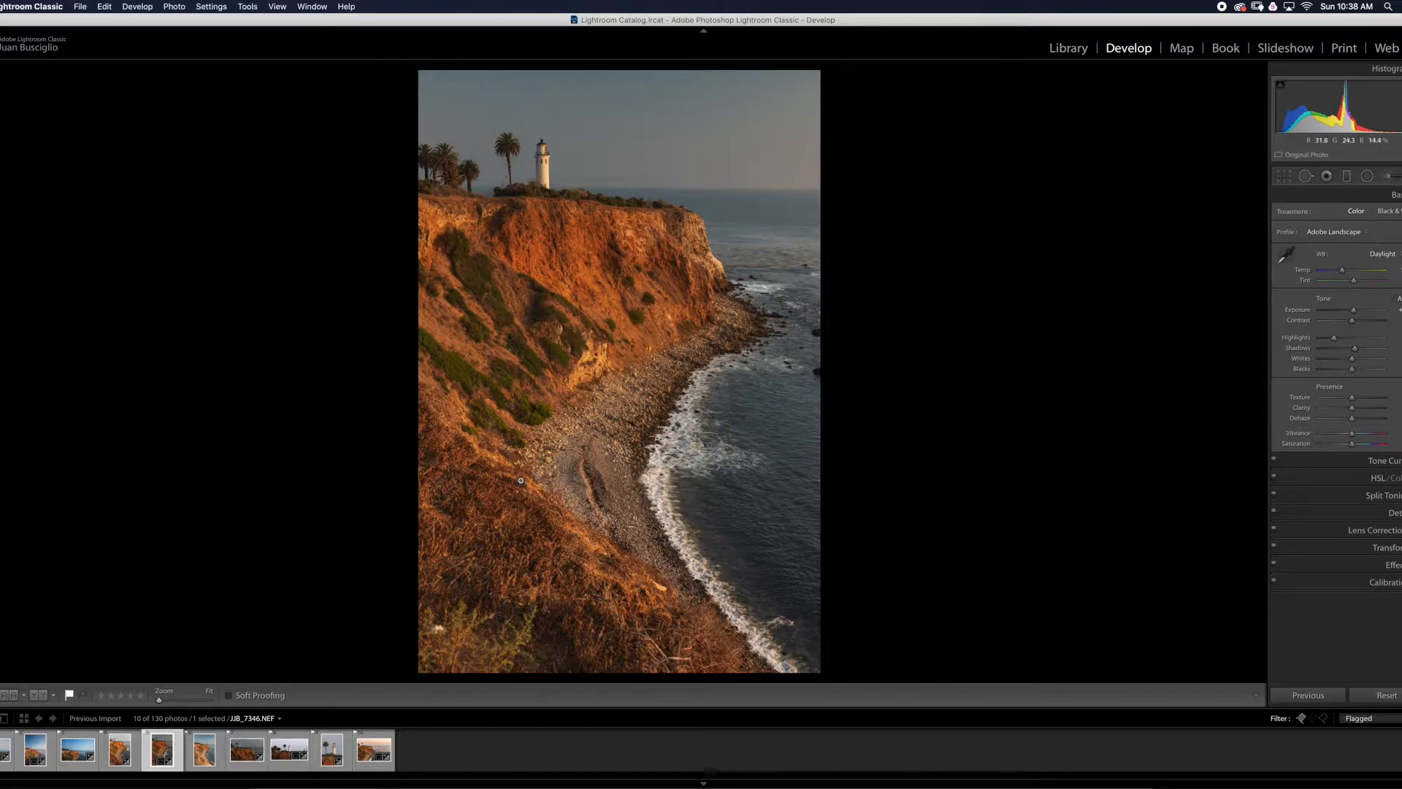
- Clone out the small light spot where the dry grass slope meets the pebble beach, with Visualize Spots off
click(537, 475)
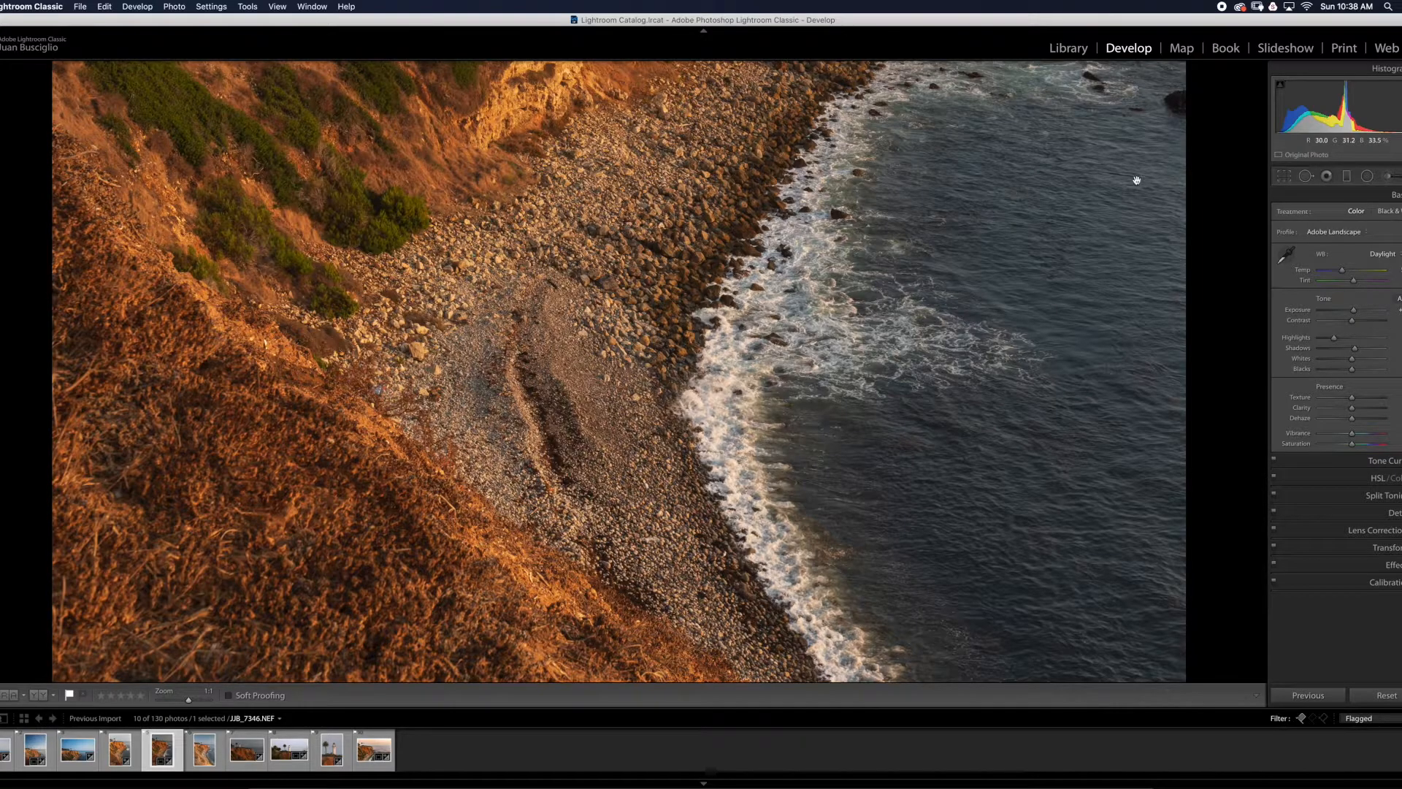
click(1306, 178)
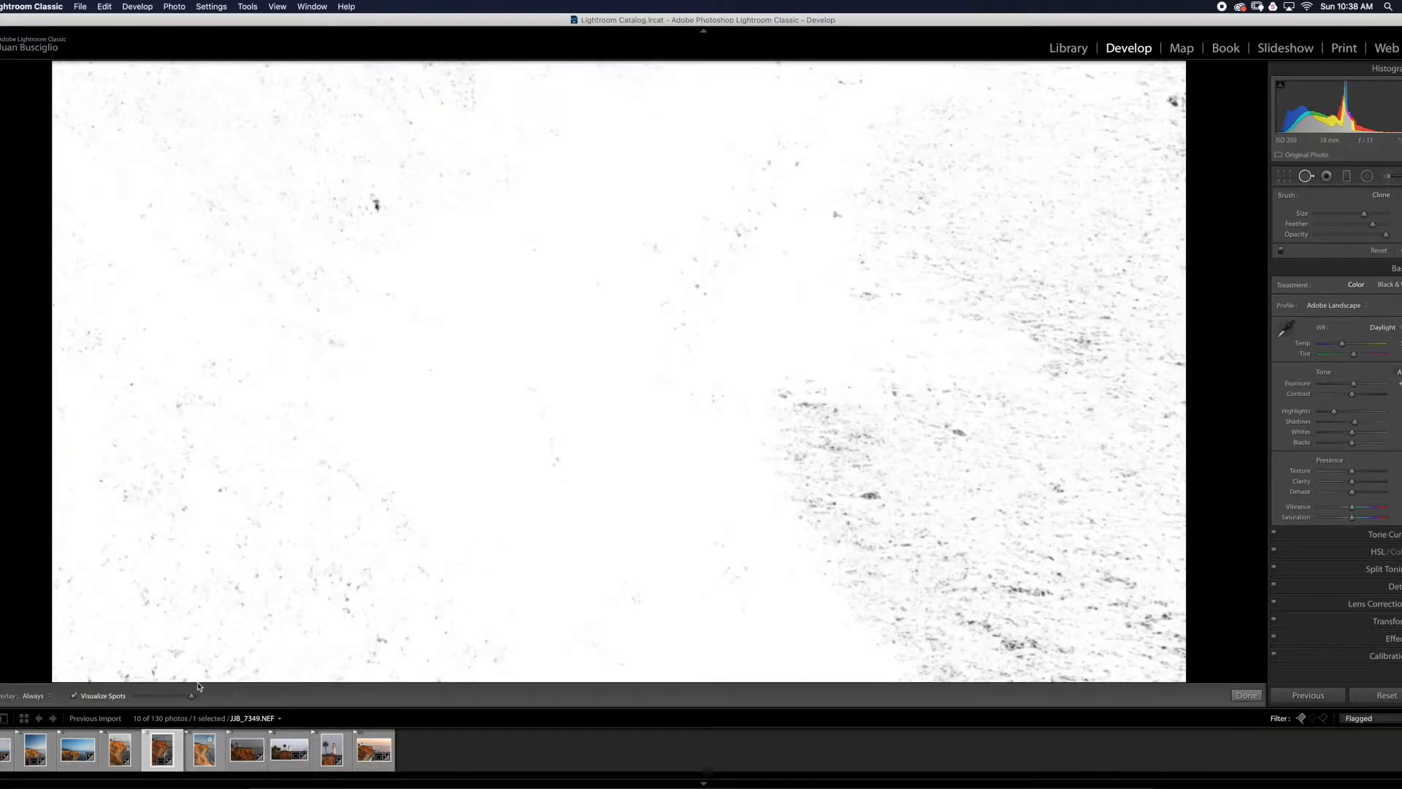
click(72, 696)
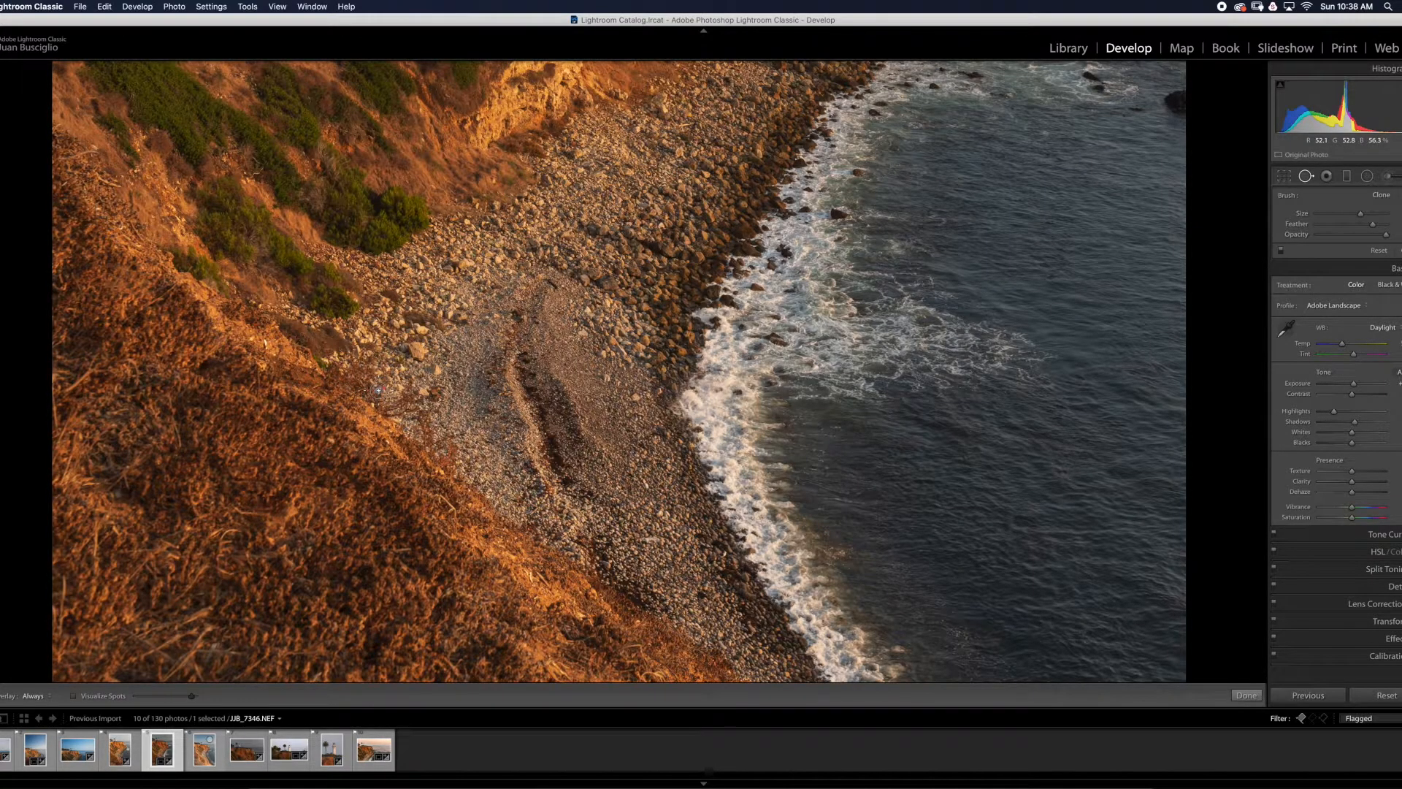
click(378, 390)
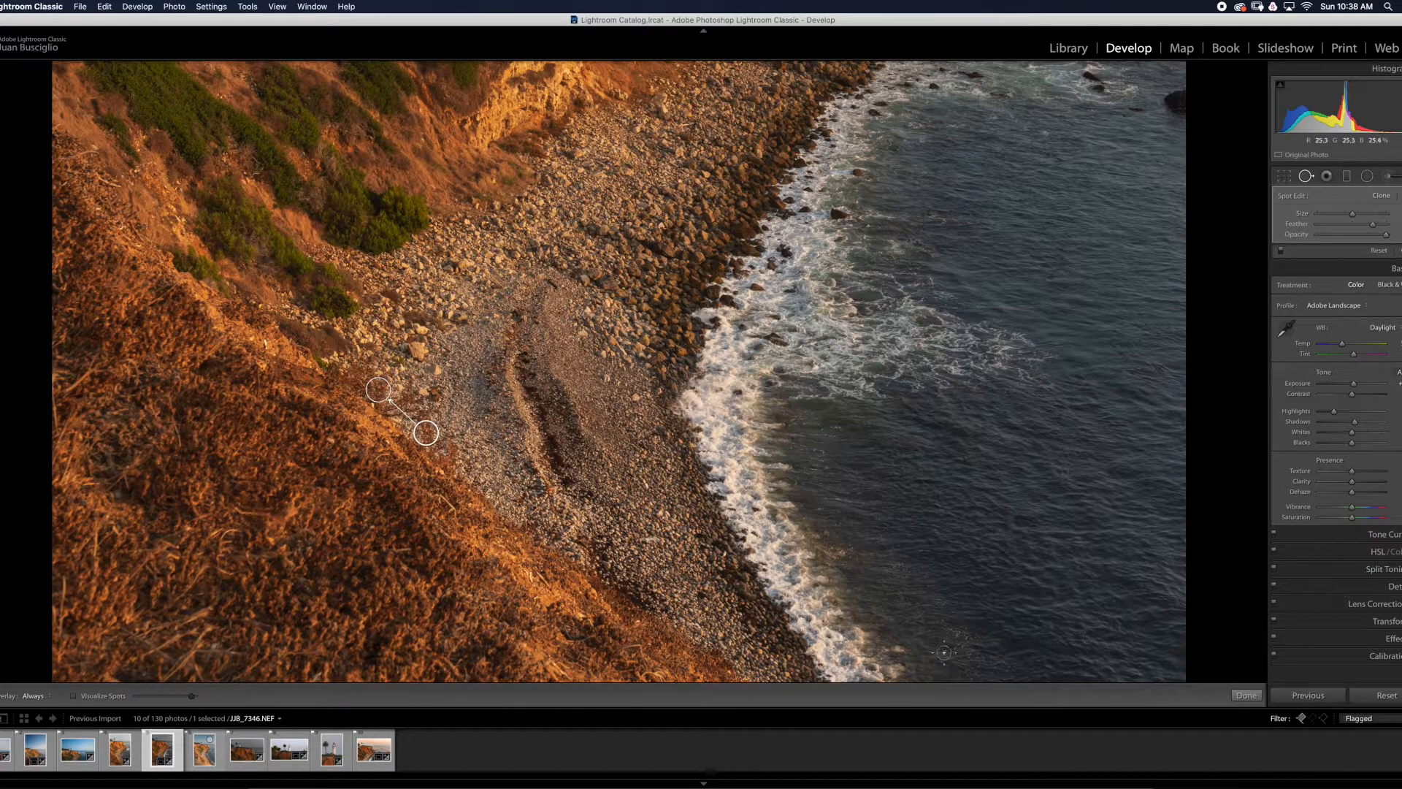
click(1246, 695)
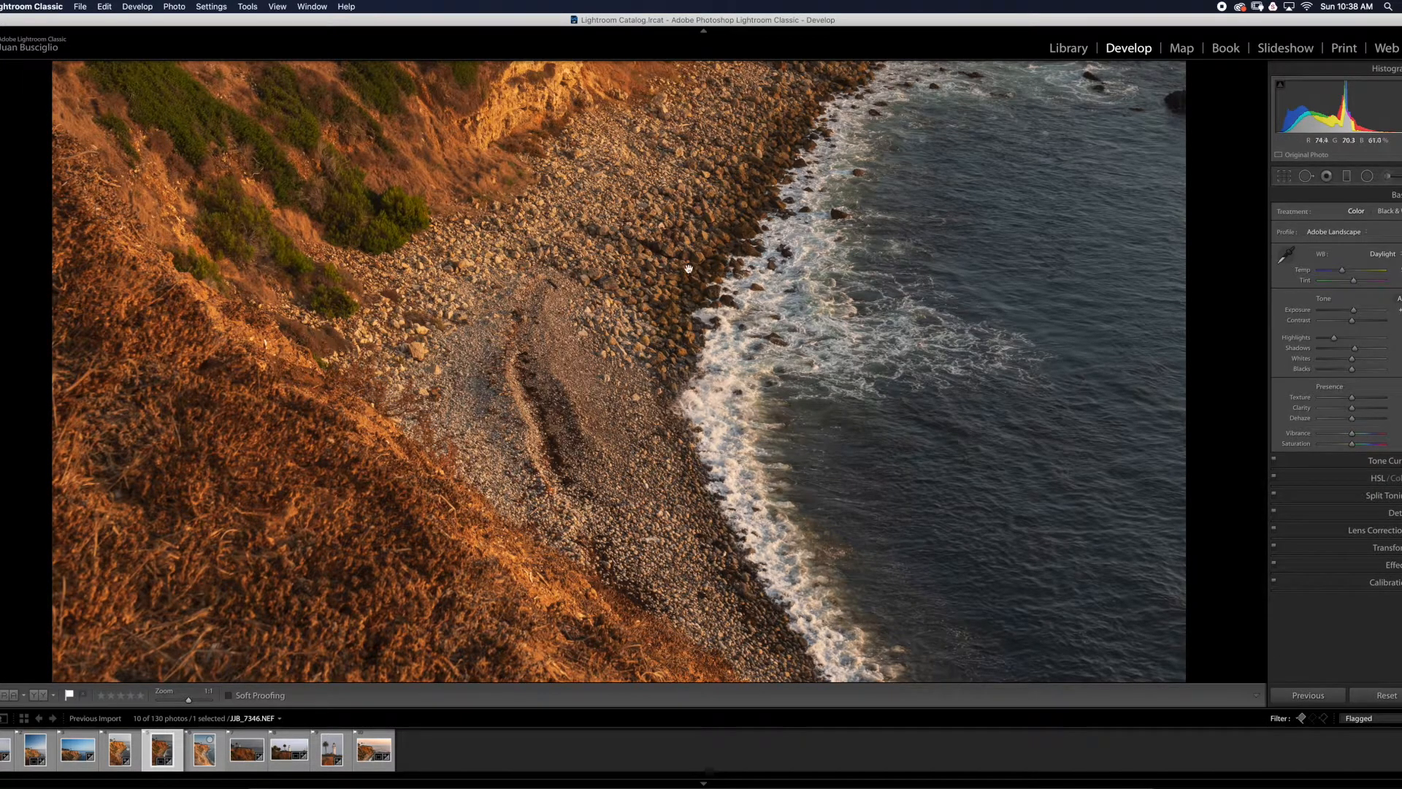
- Raise the Whites moderately and lower the Blacks slightly after checking the cliff and shoreline at 1:1
drag(680, 263, 603, 479)
drag(614, 270, 625, 523)
drag(606, 339, 610, 450)
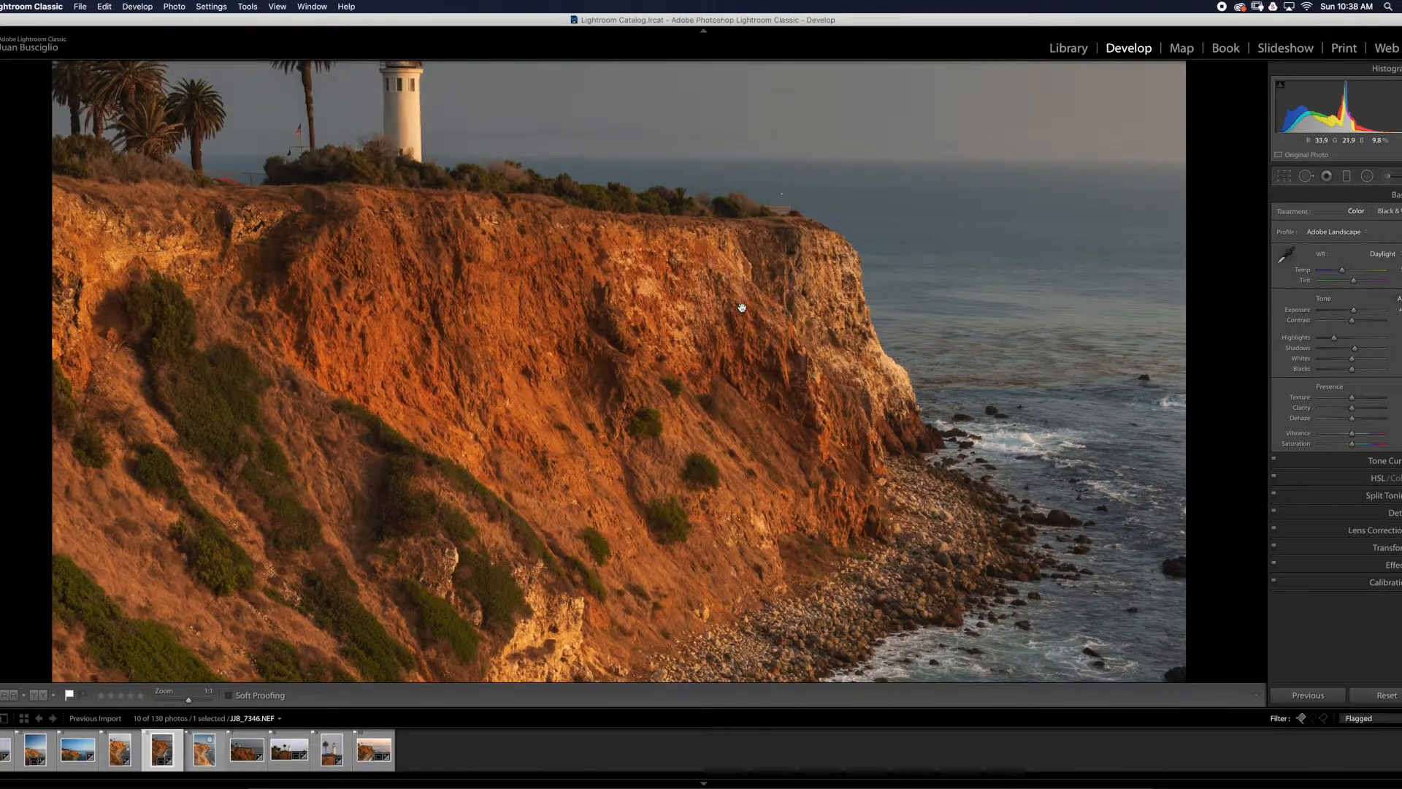
drag(1011, 417, 989, 146)
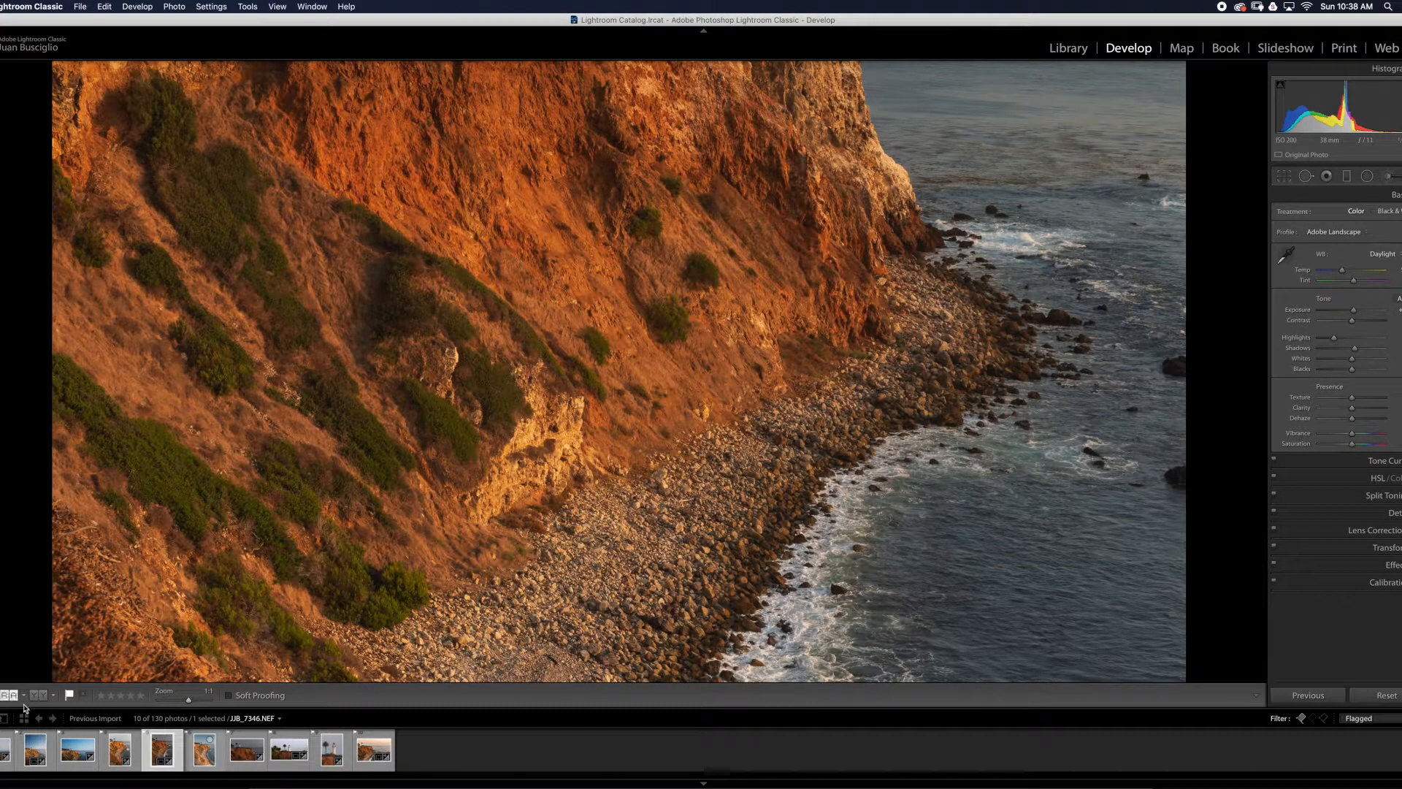
click(972, 298)
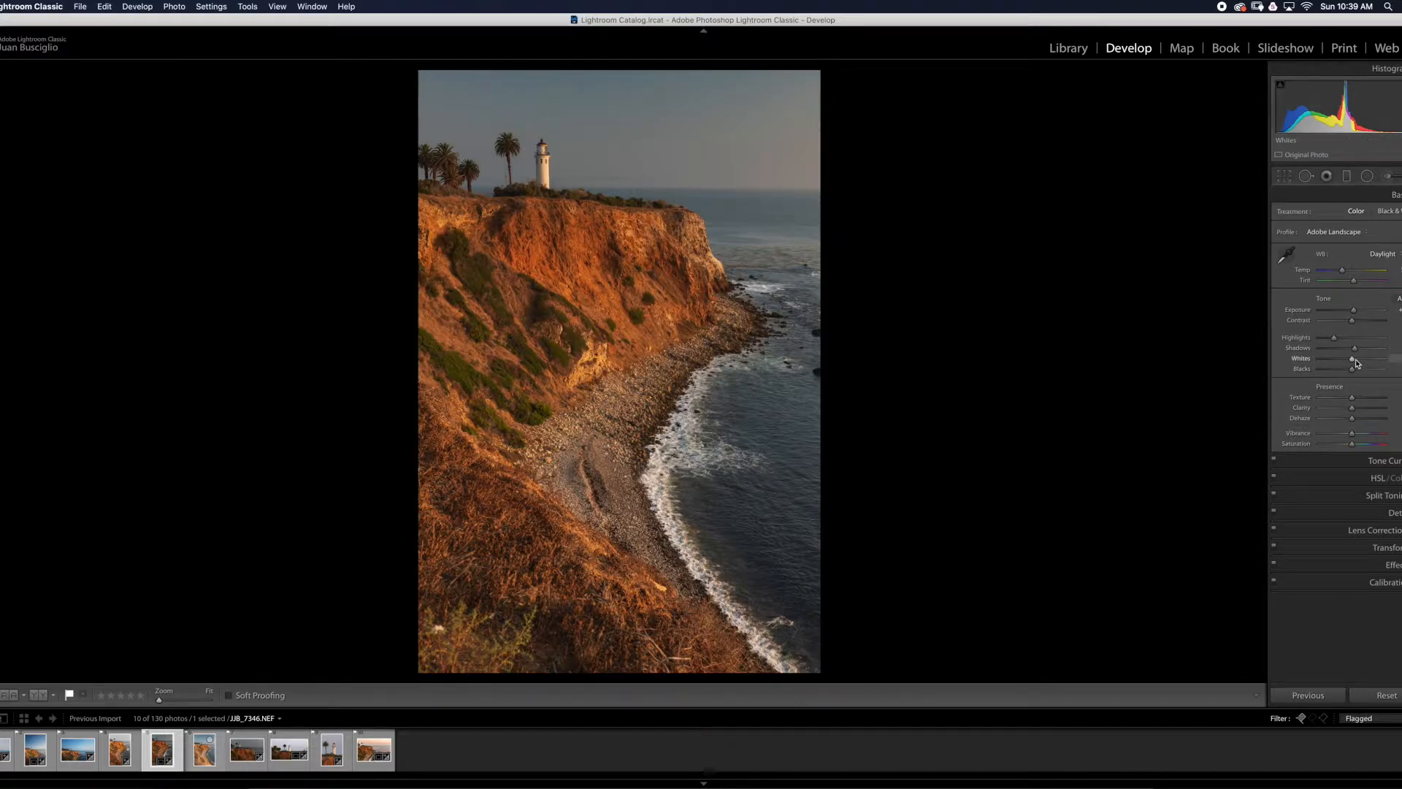
drag(1355, 363, 1366, 365)
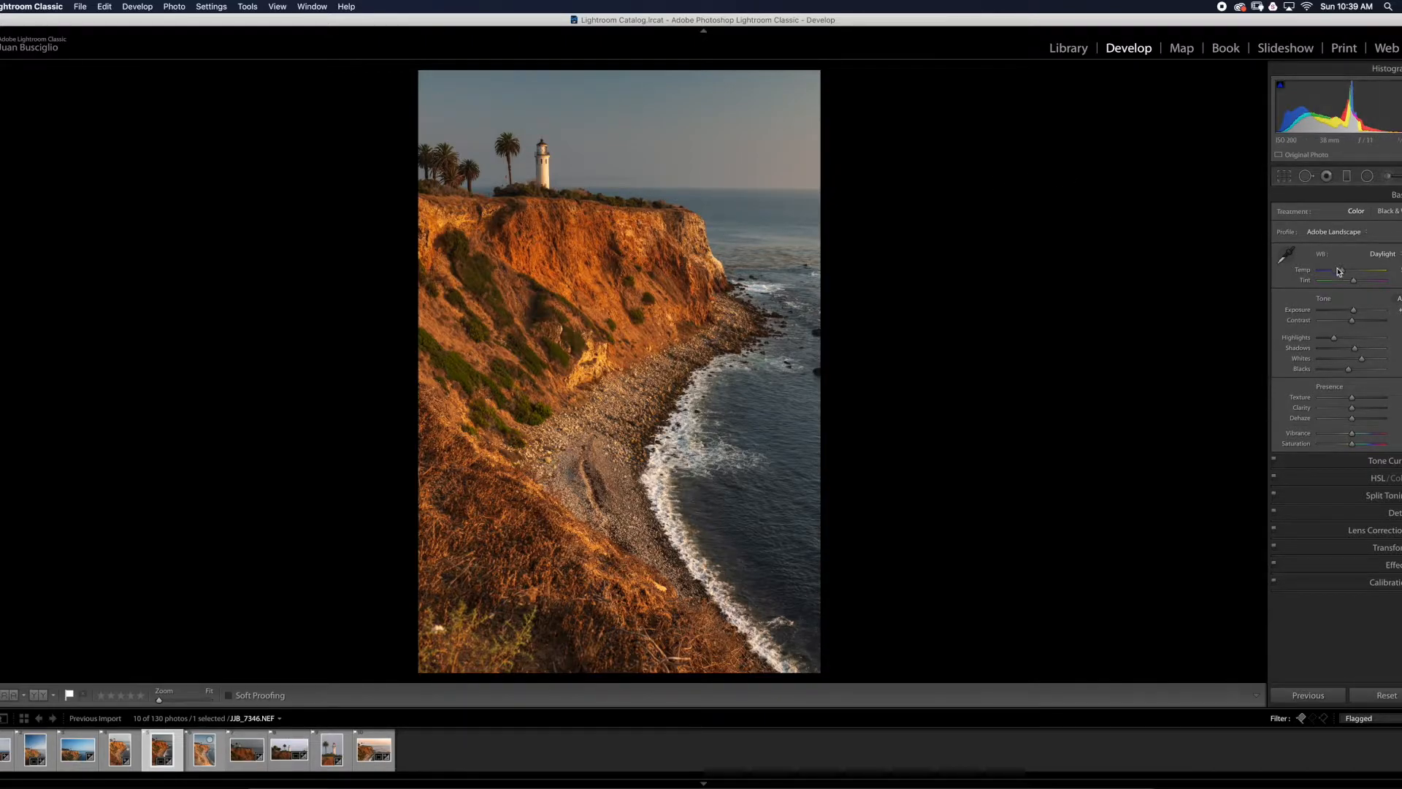
- Cool the photo's white balance temperature slightly below the Daylight setting
drag(1343, 273, 1340, 272)
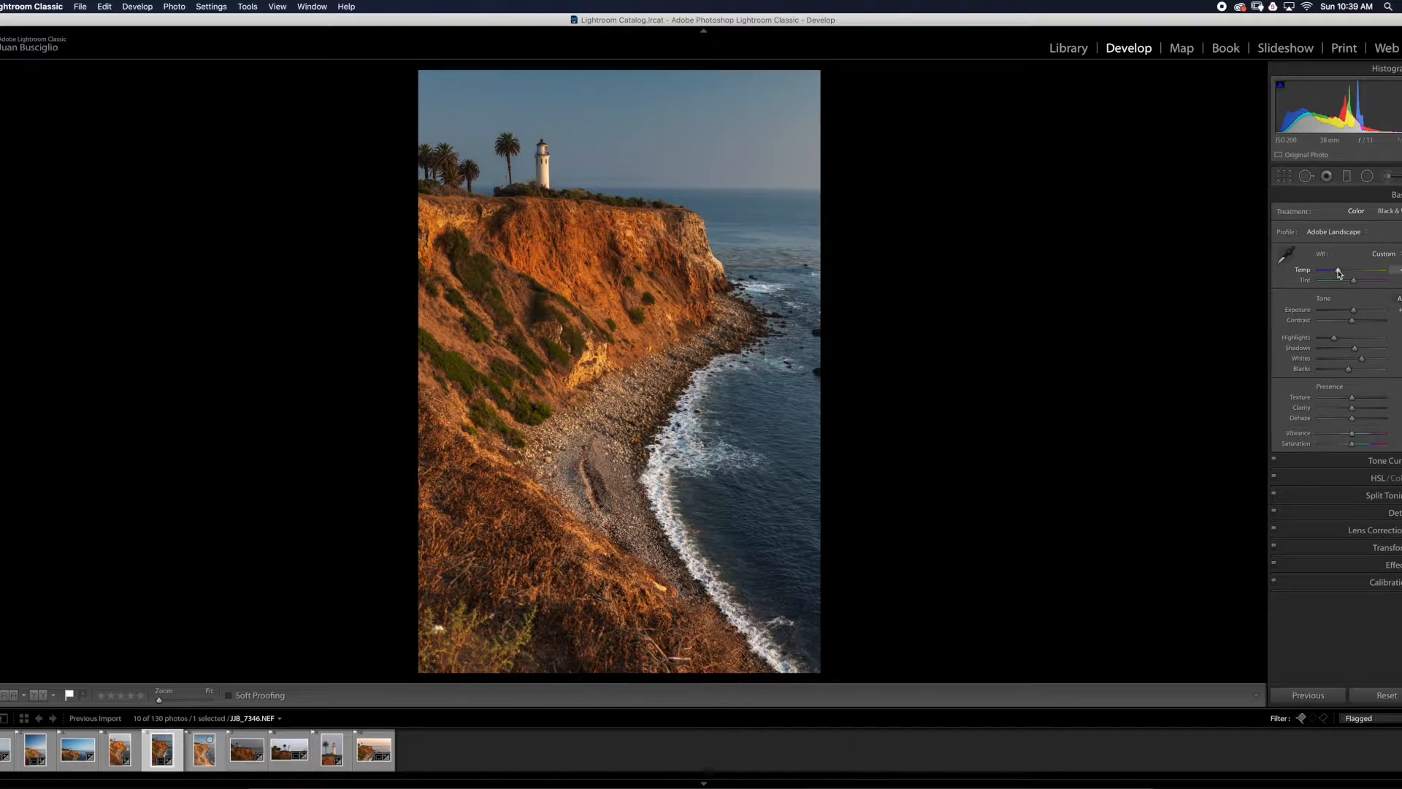
click(1339, 272)
drag(1338, 273, 1338, 273)
click(1354, 282)
- Lower the Blue Primary saturation in the camera calibration to about halfway below neutral
click(1371, 584)
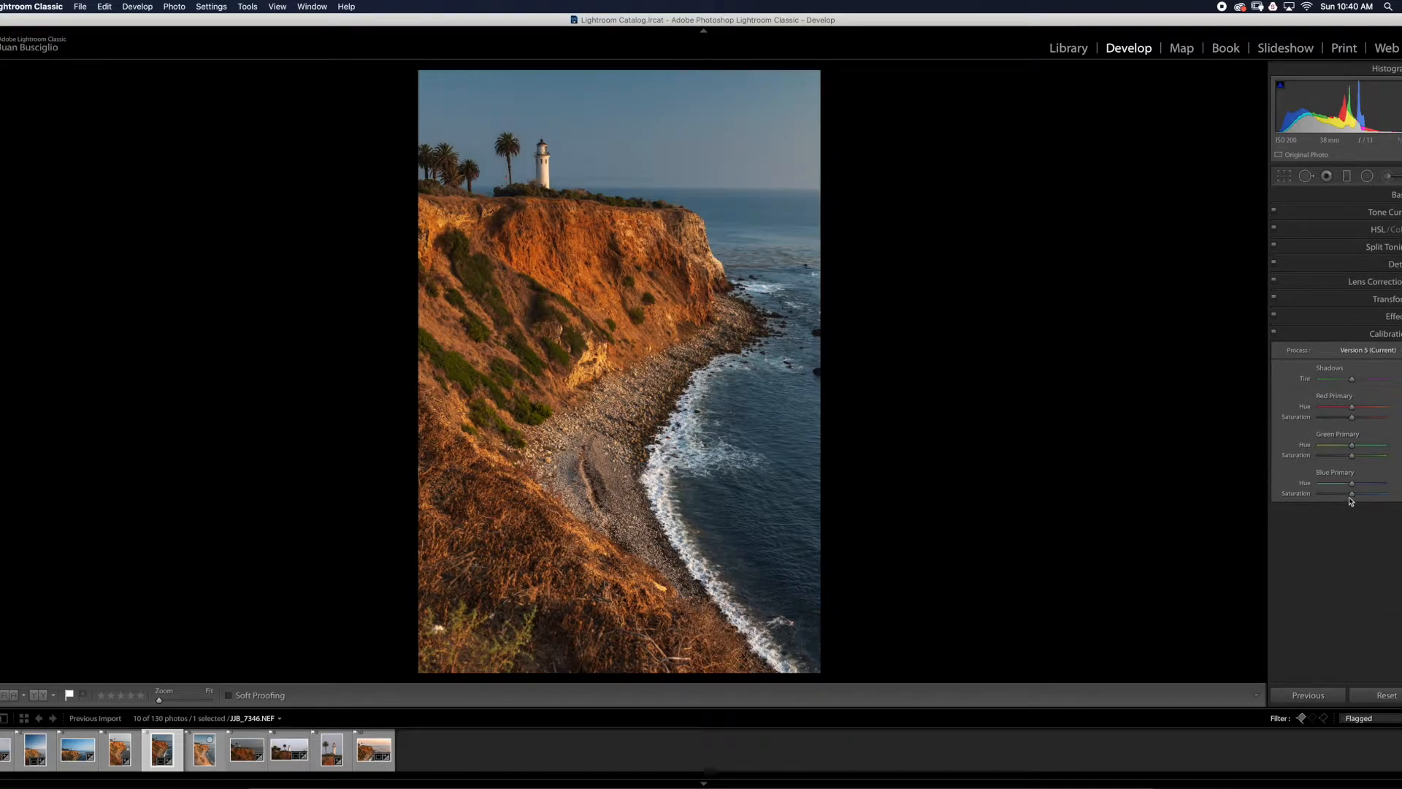
mouse_move(1352, 496)
mouse_down()
mouse_move(1384, 498)
mouse_move(1333, 497)
mouse_up()
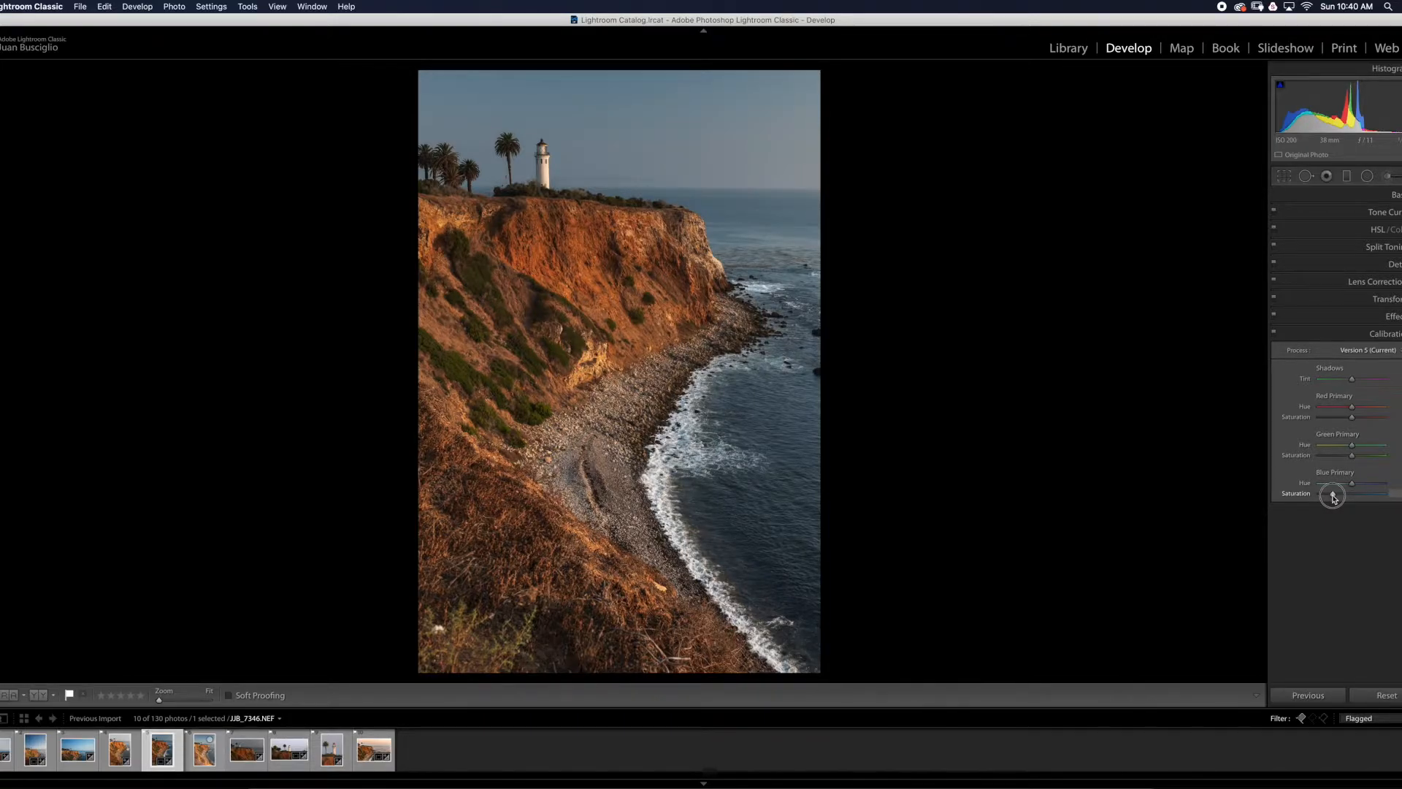
drag(1333, 498, 1332, 497)
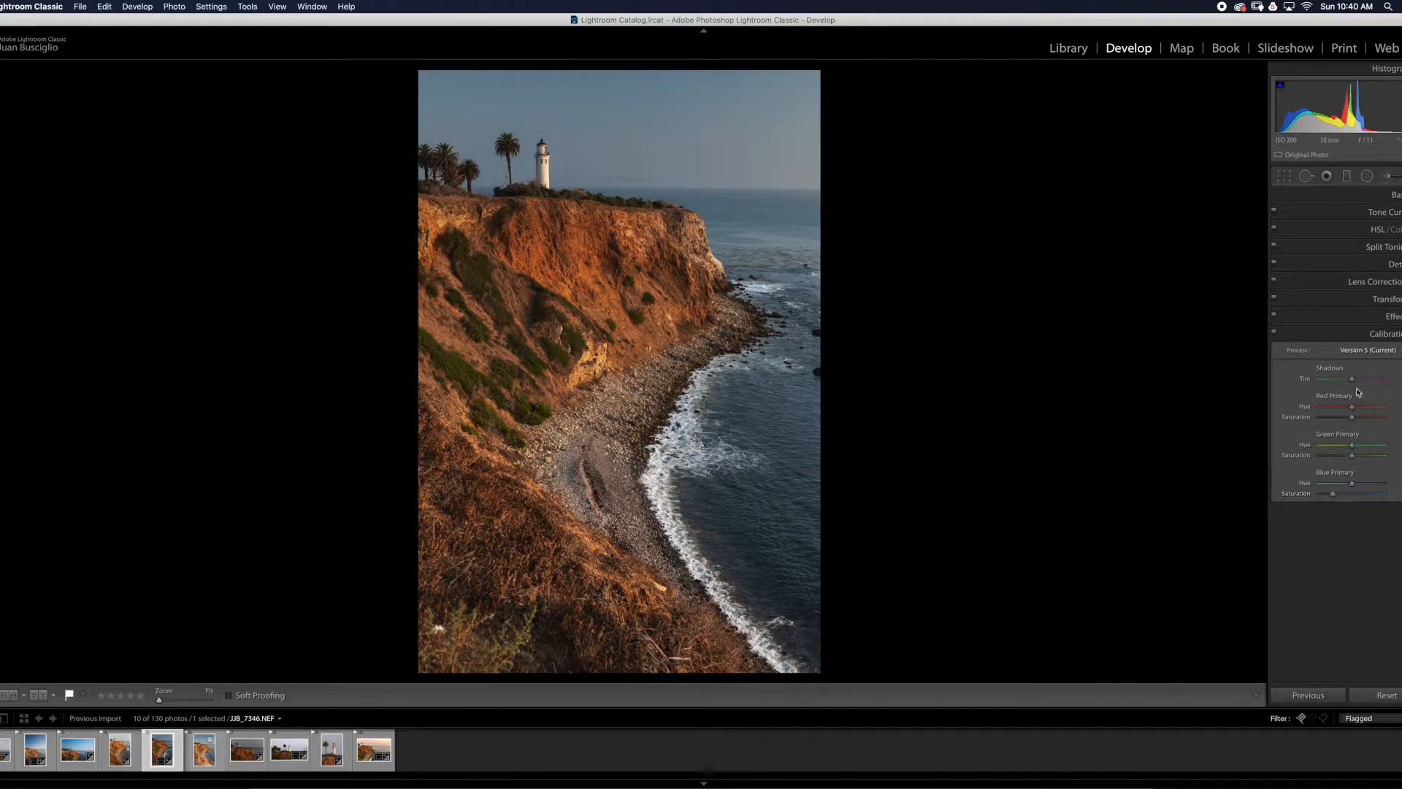
- Boost the cliff's orange saturation slightly with the targeted adjustment and raise the Green luminance moderately
click(1376, 230)
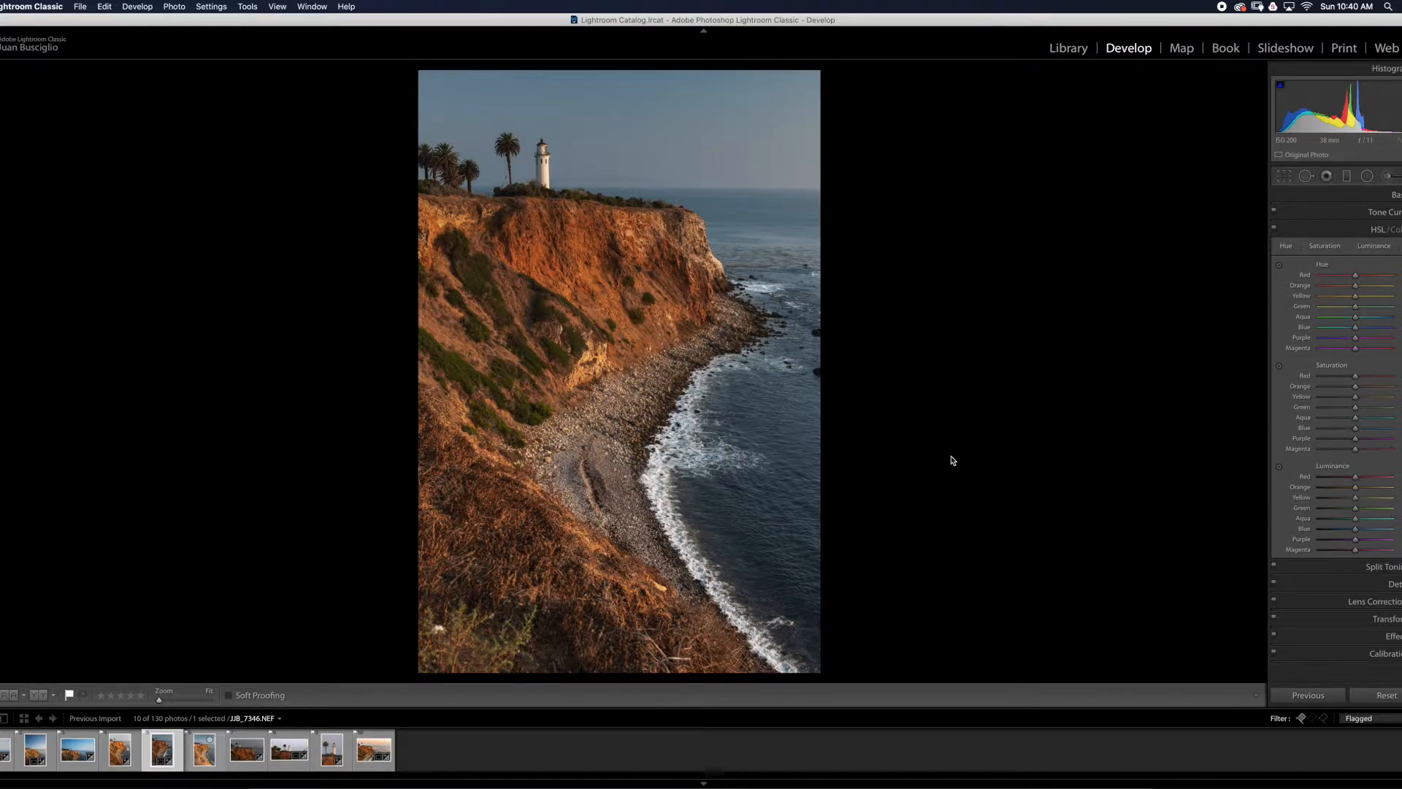
click(1280, 367)
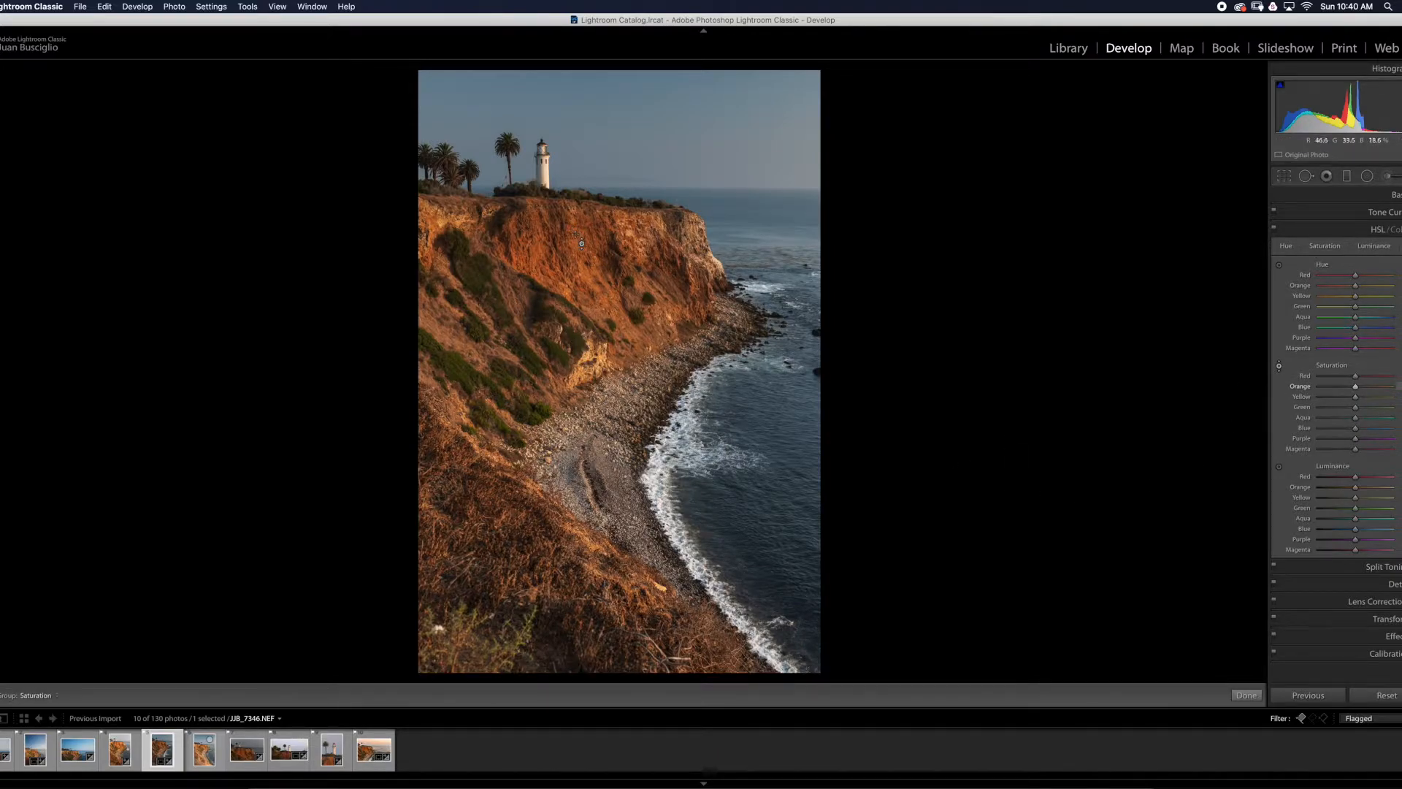
drag(577, 241, 577, 240)
click(1356, 520)
drag(1356, 509, 1374, 513)
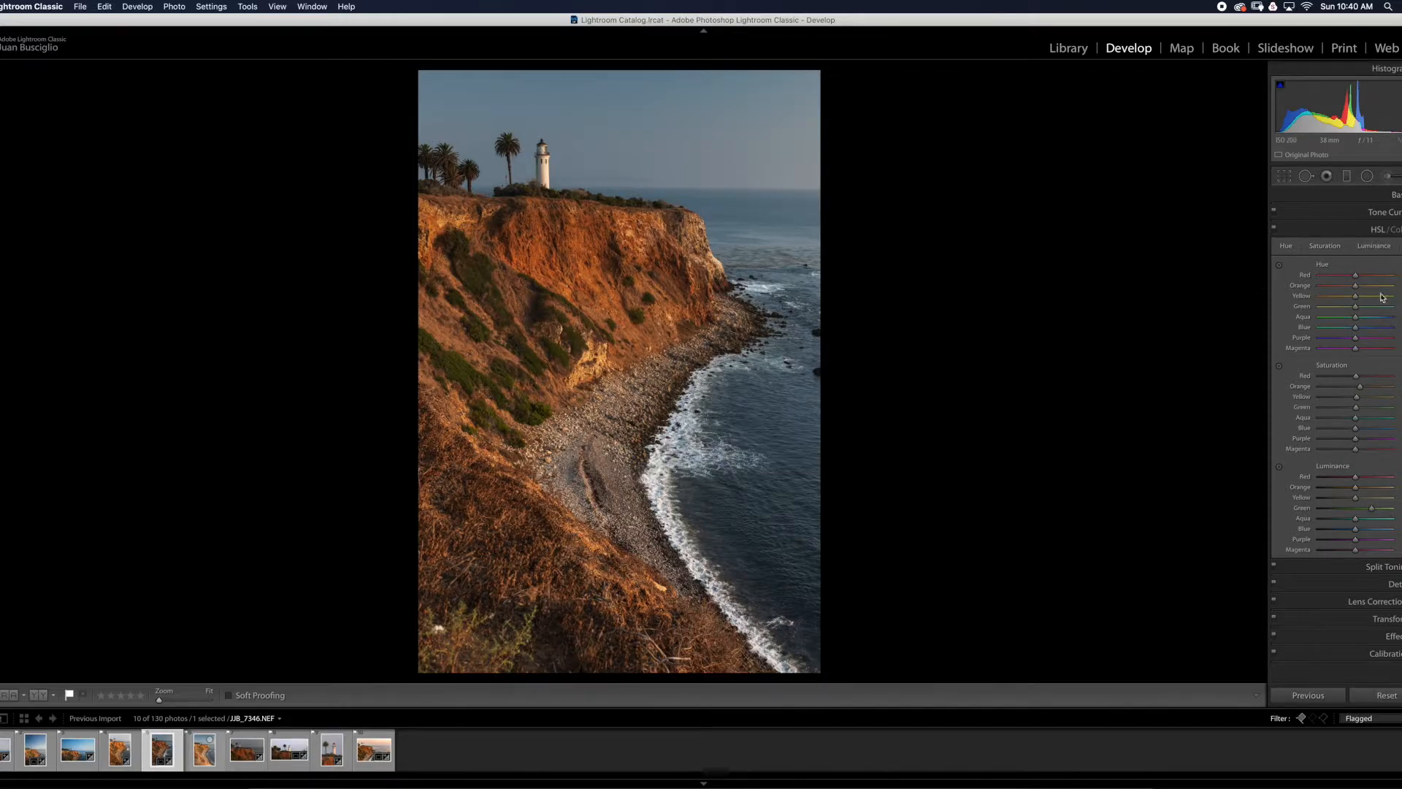
click(1357, 230)
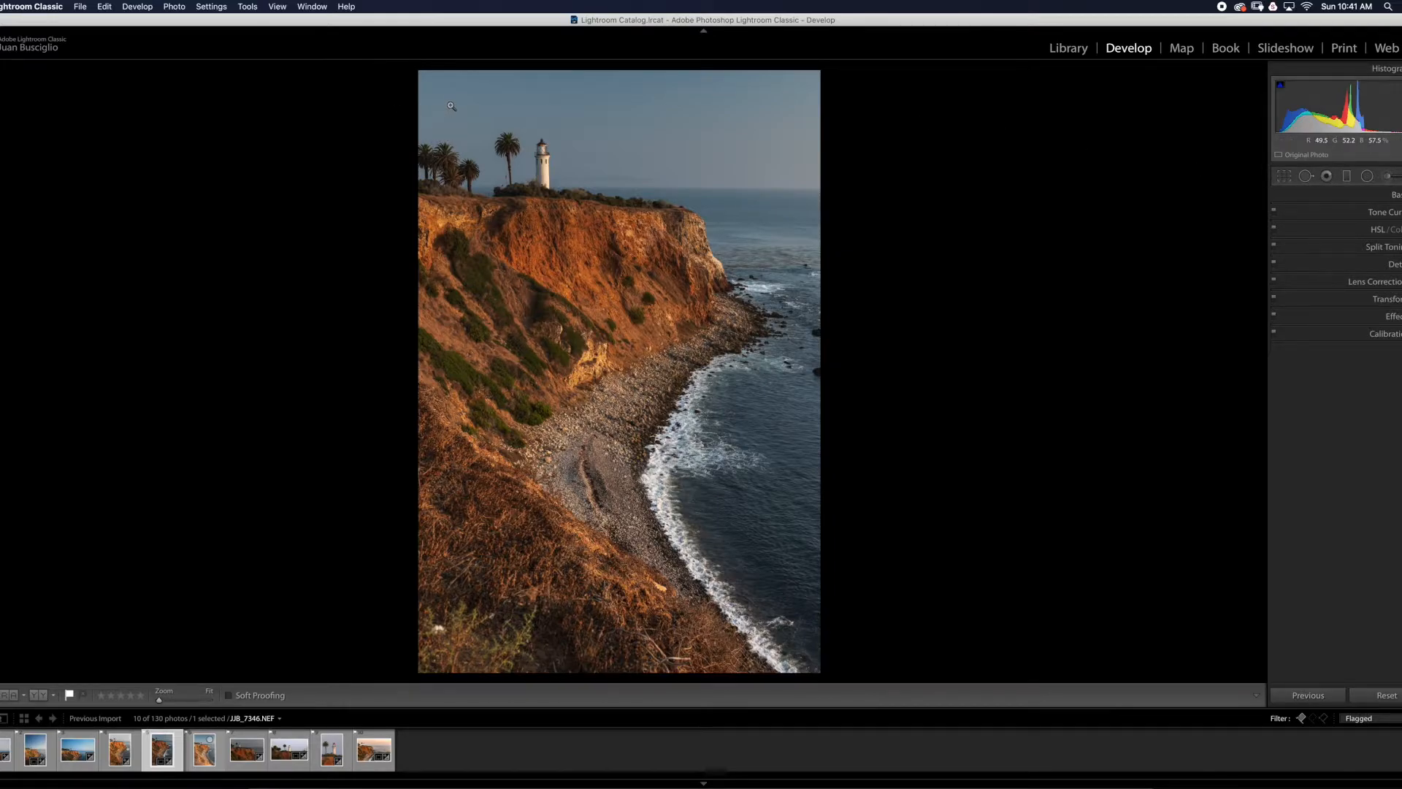
- Turn on Visualize Spots and remove the dust spots across the sky with the Spot Removal tool
click(1306, 179)
click(73, 696)
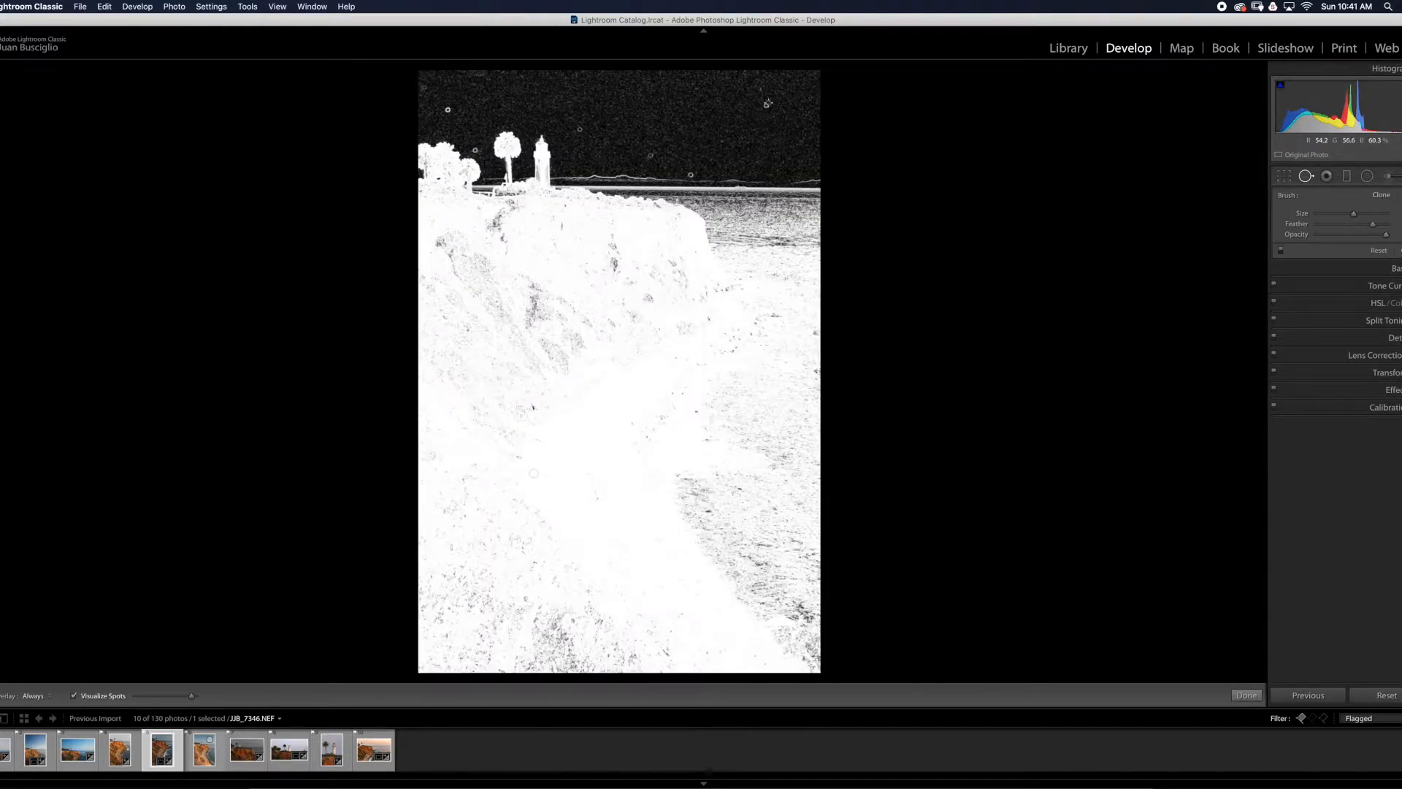
click(447, 109)
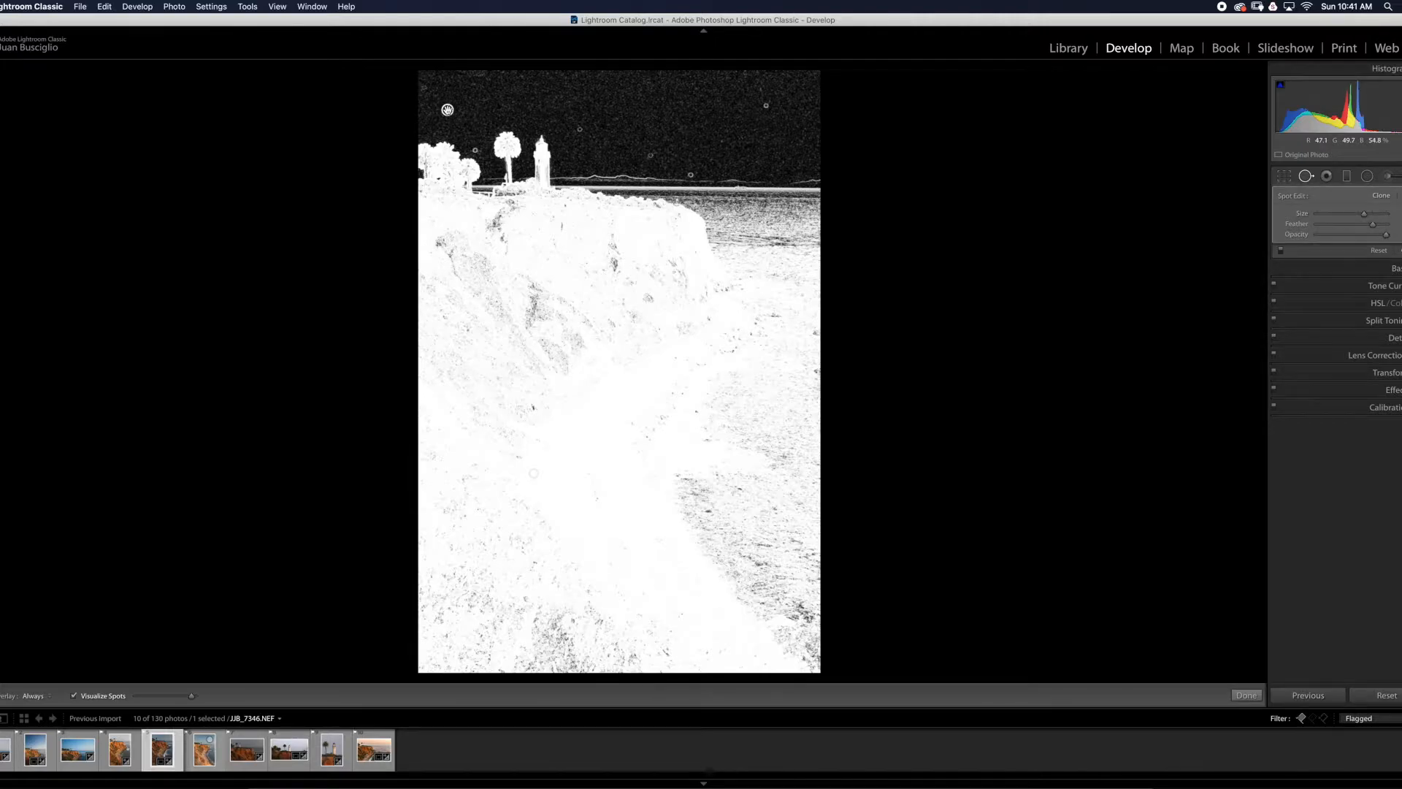
click(475, 150)
click(579, 128)
click(651, 154)
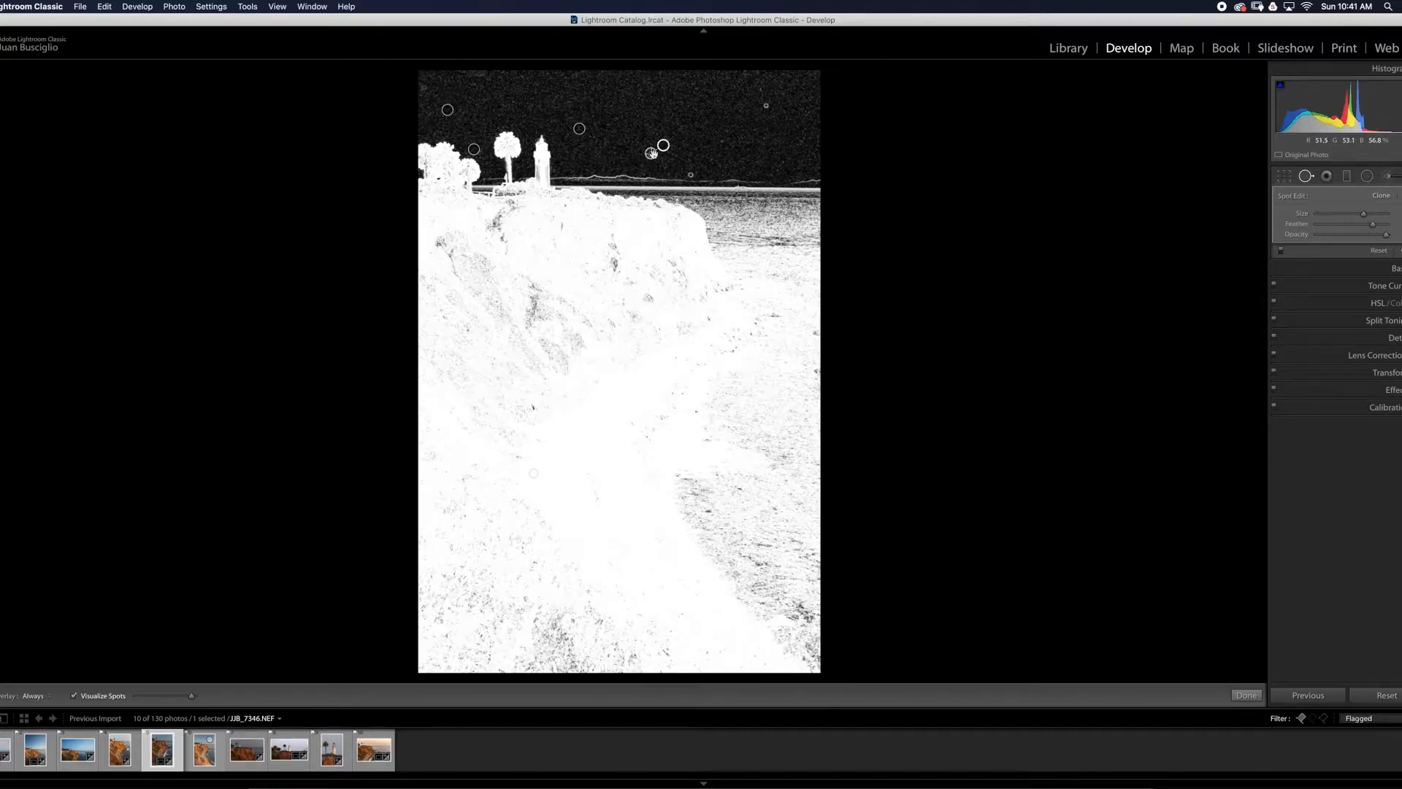
click(691, 174)
click(766, 106)
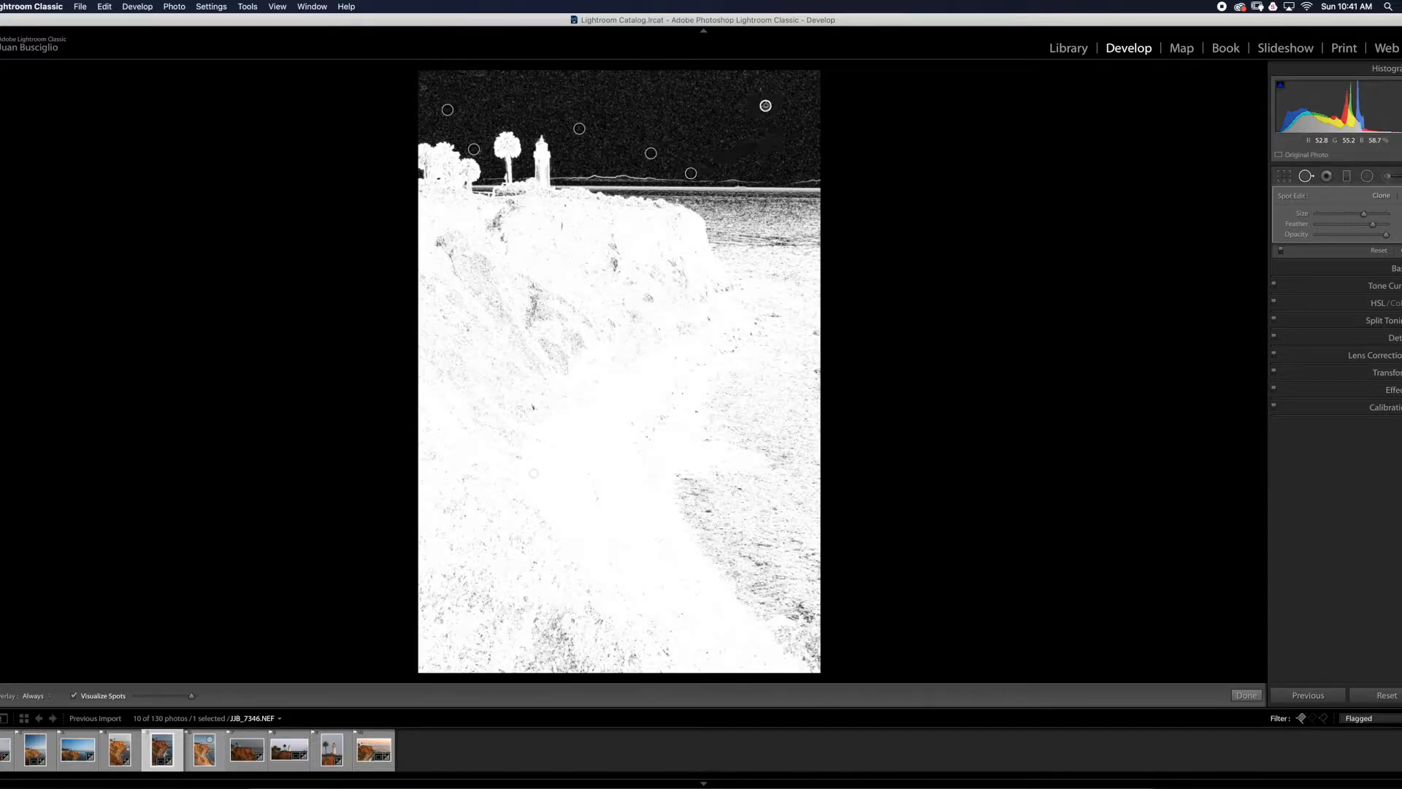
click(425, 87)
click(1246, 695)
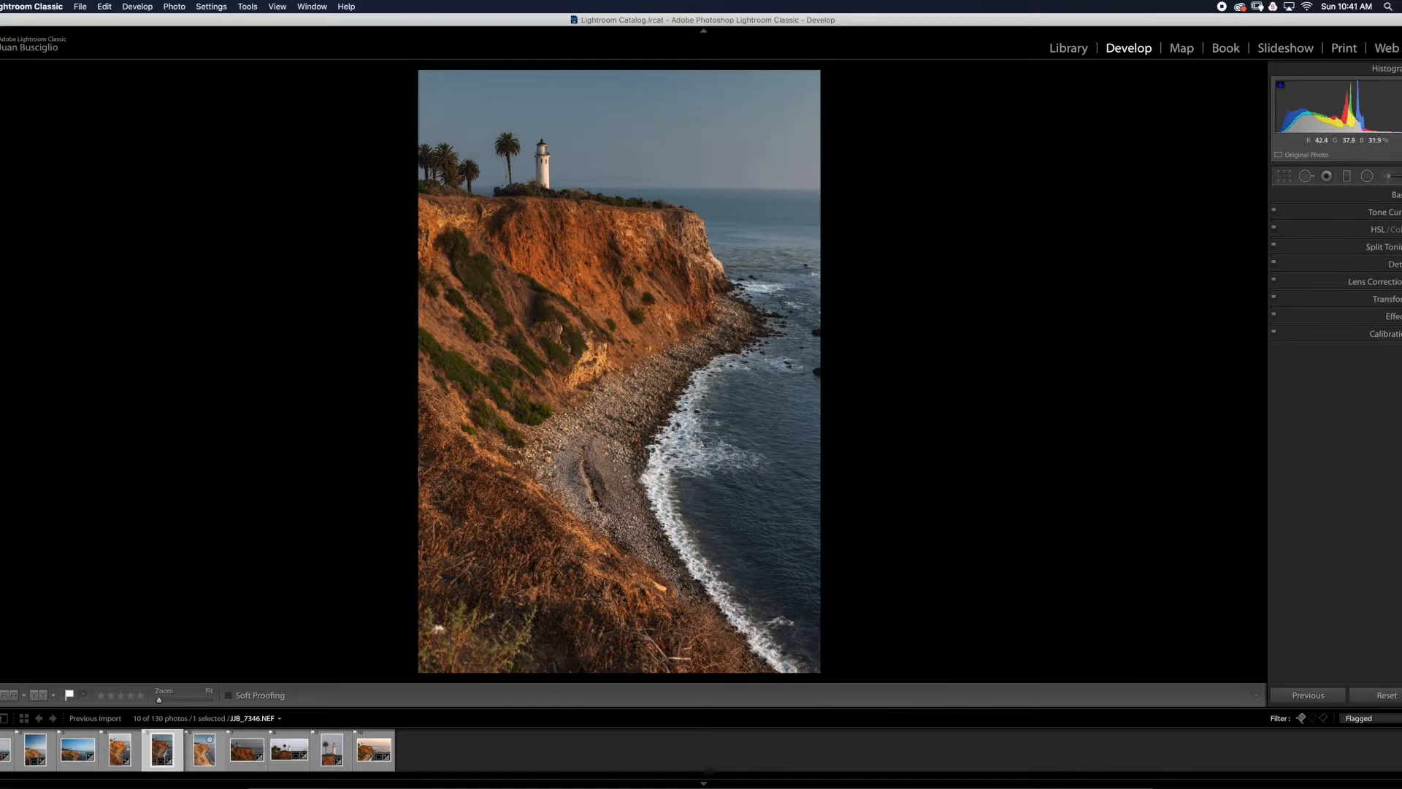
- Reduce the sharpening Amount in the detail settings to its minimum
click(1381, 285)
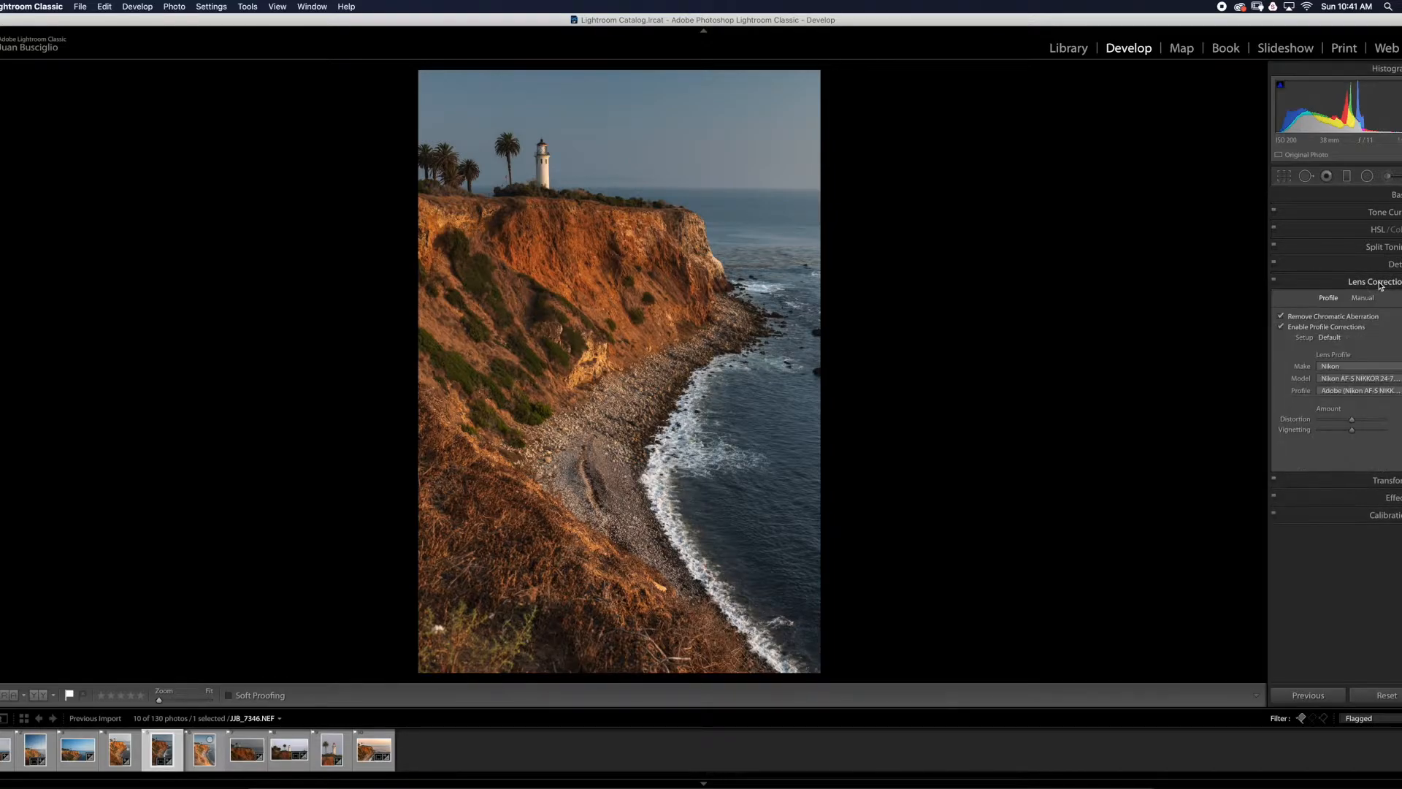
click(1378, 264)
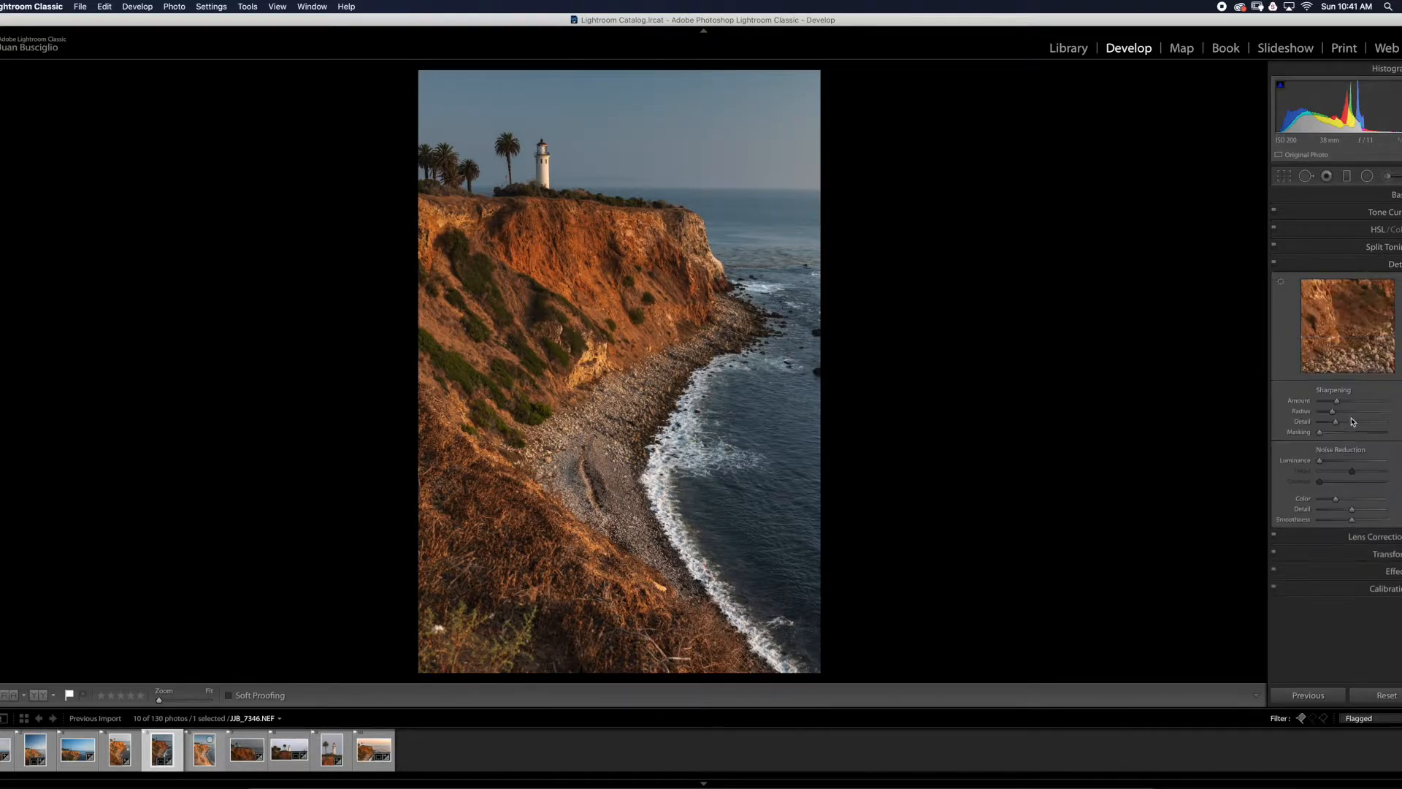
drag(1337, 404, 1271, 406)
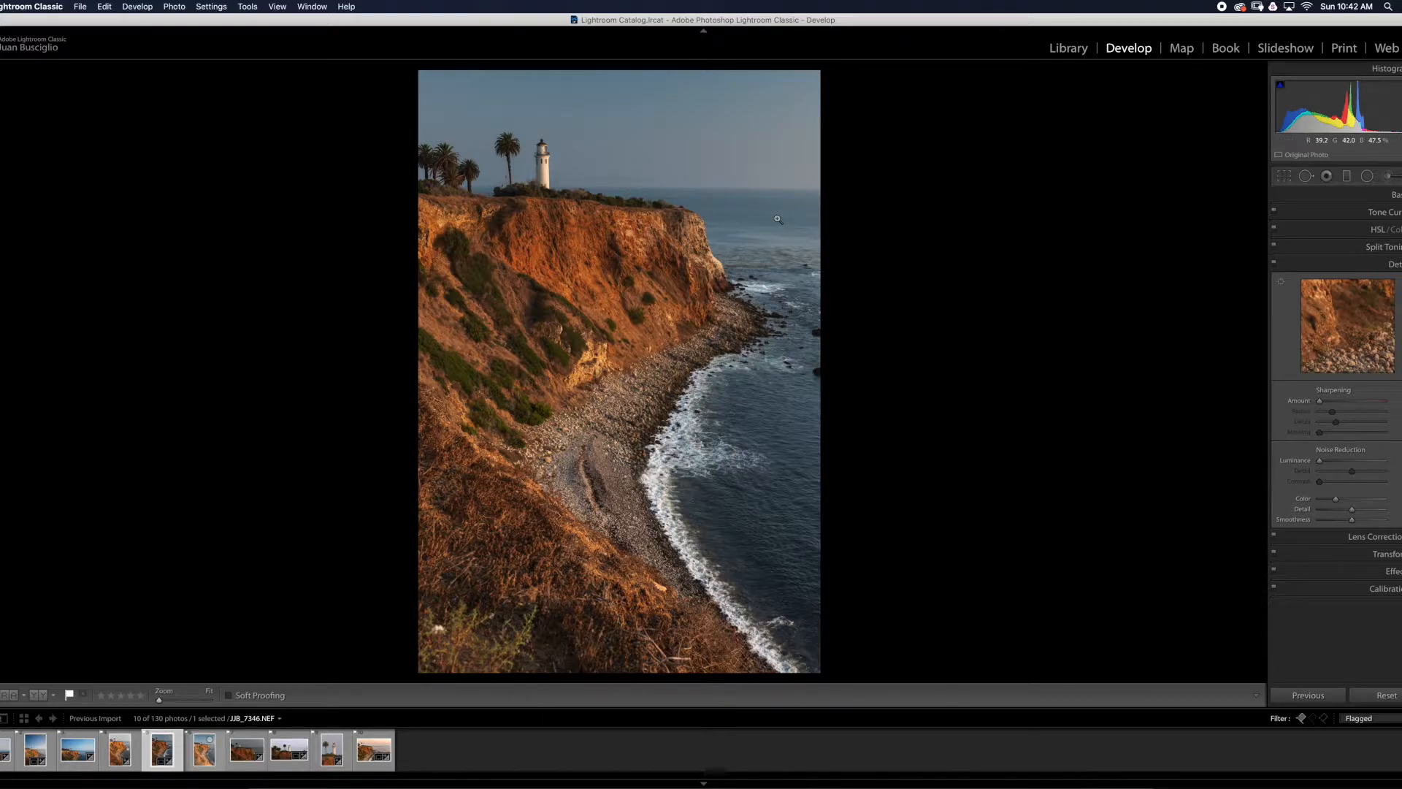
- View the edited photo in full Lights Out mode against a black background
key(l)
key(l)
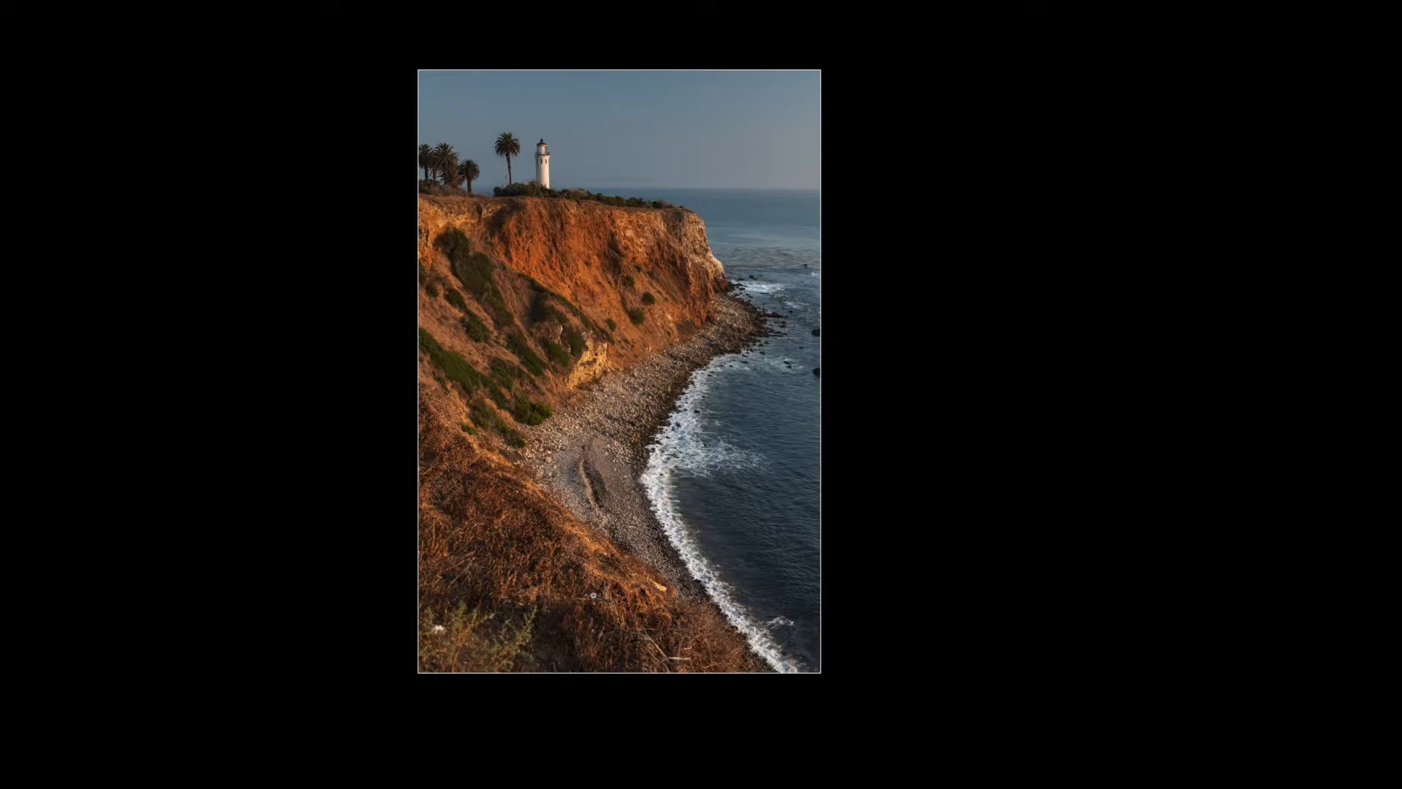
- Try a 4 x 5 / 8 x 10 crop on the photo, repositioning the image inside the frame
key(l)
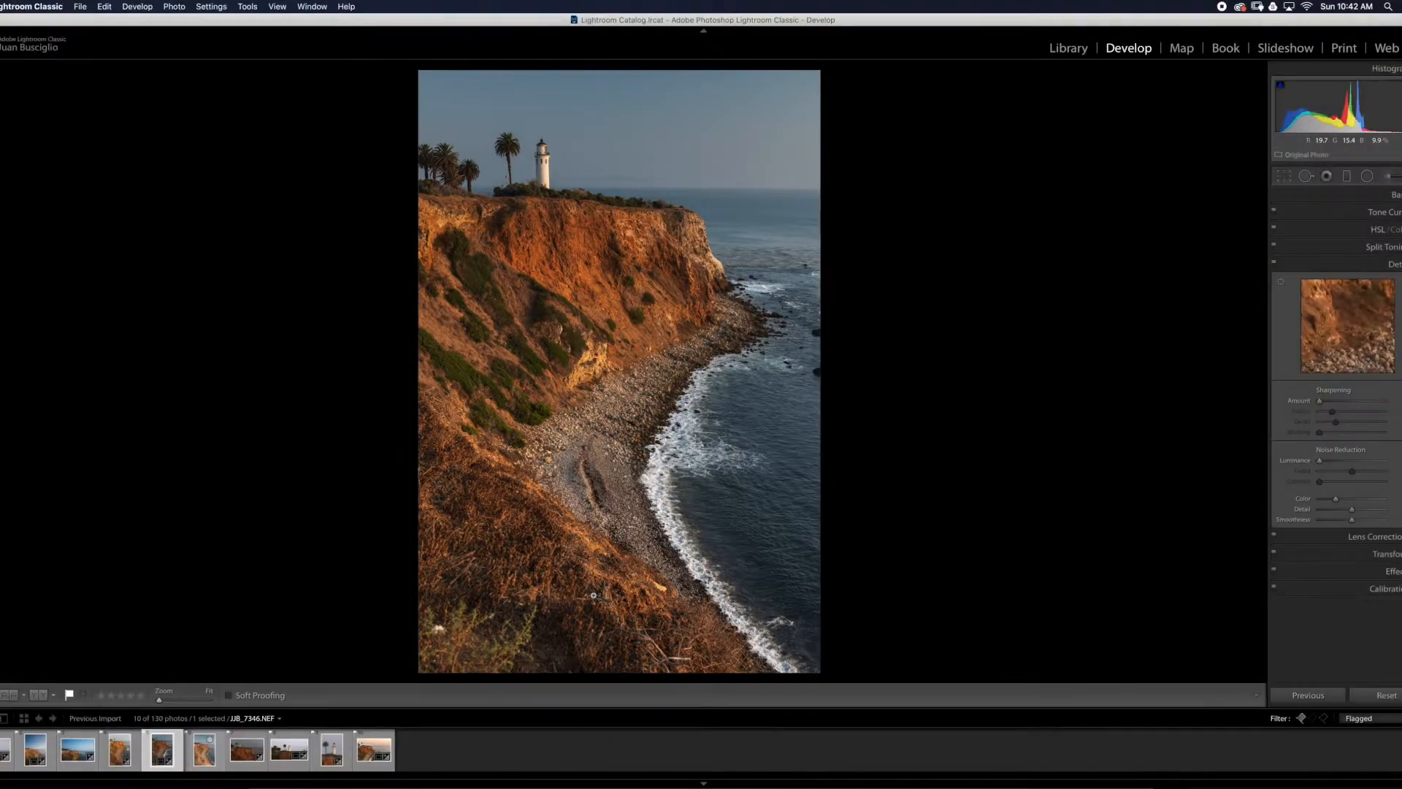
click(1285, 176)
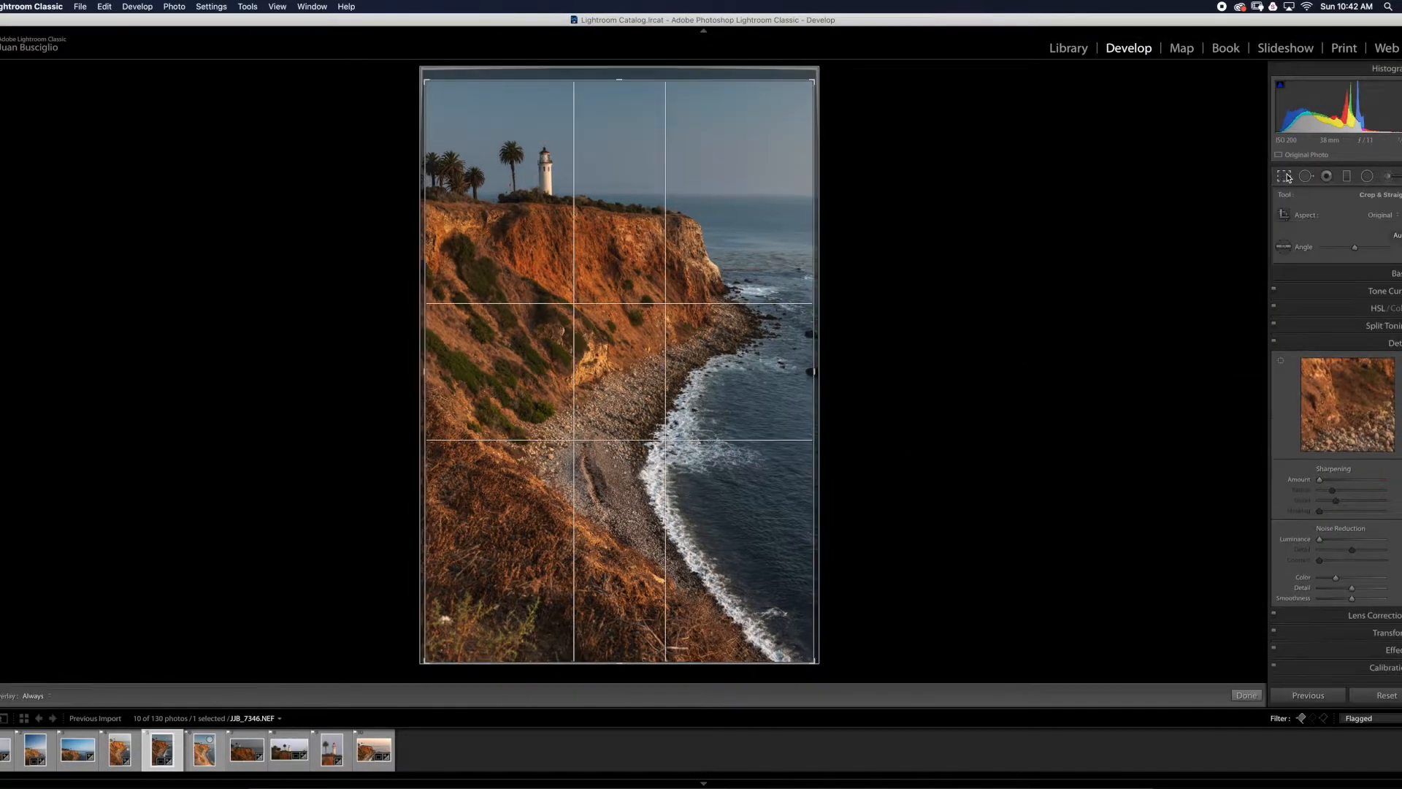
click(1396, 221)
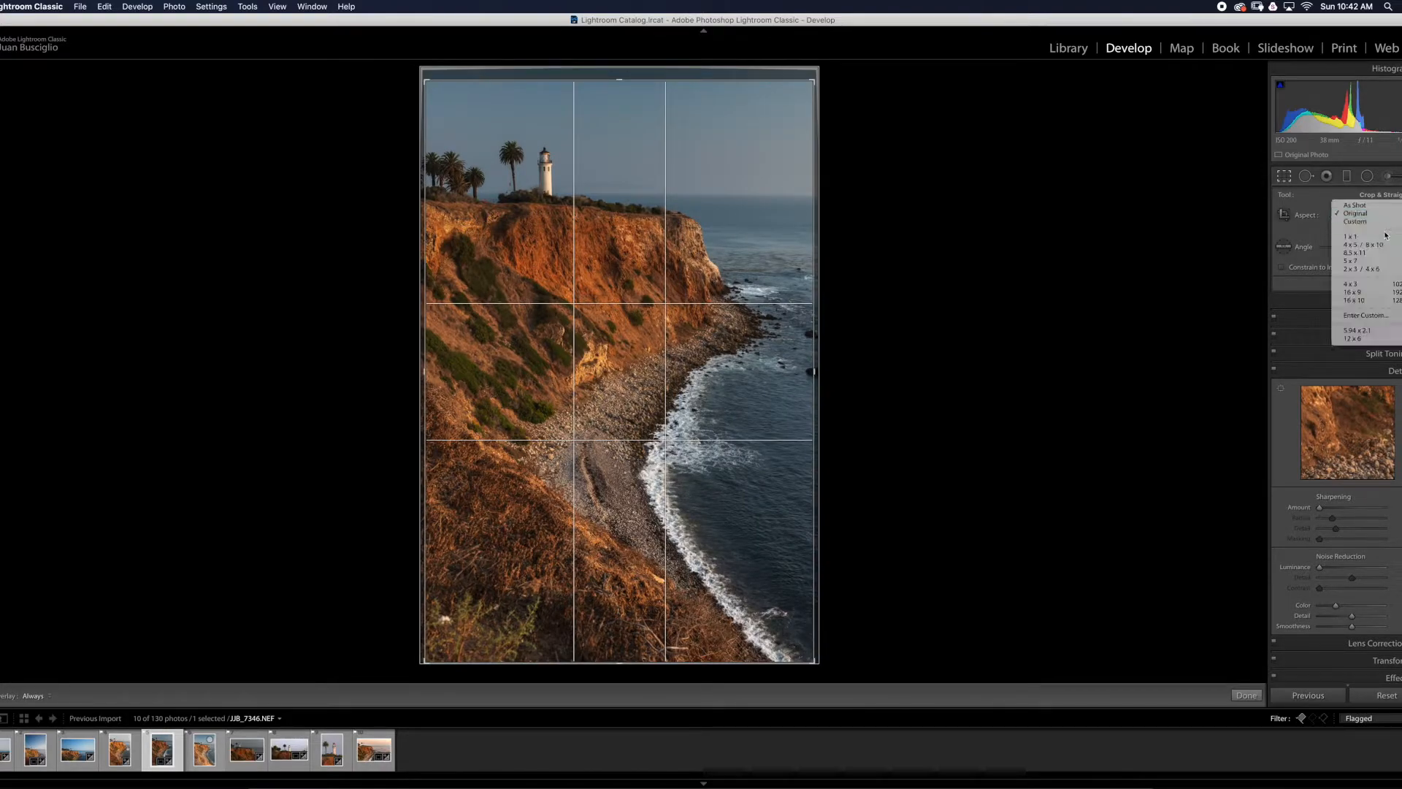
click(1365, 251)
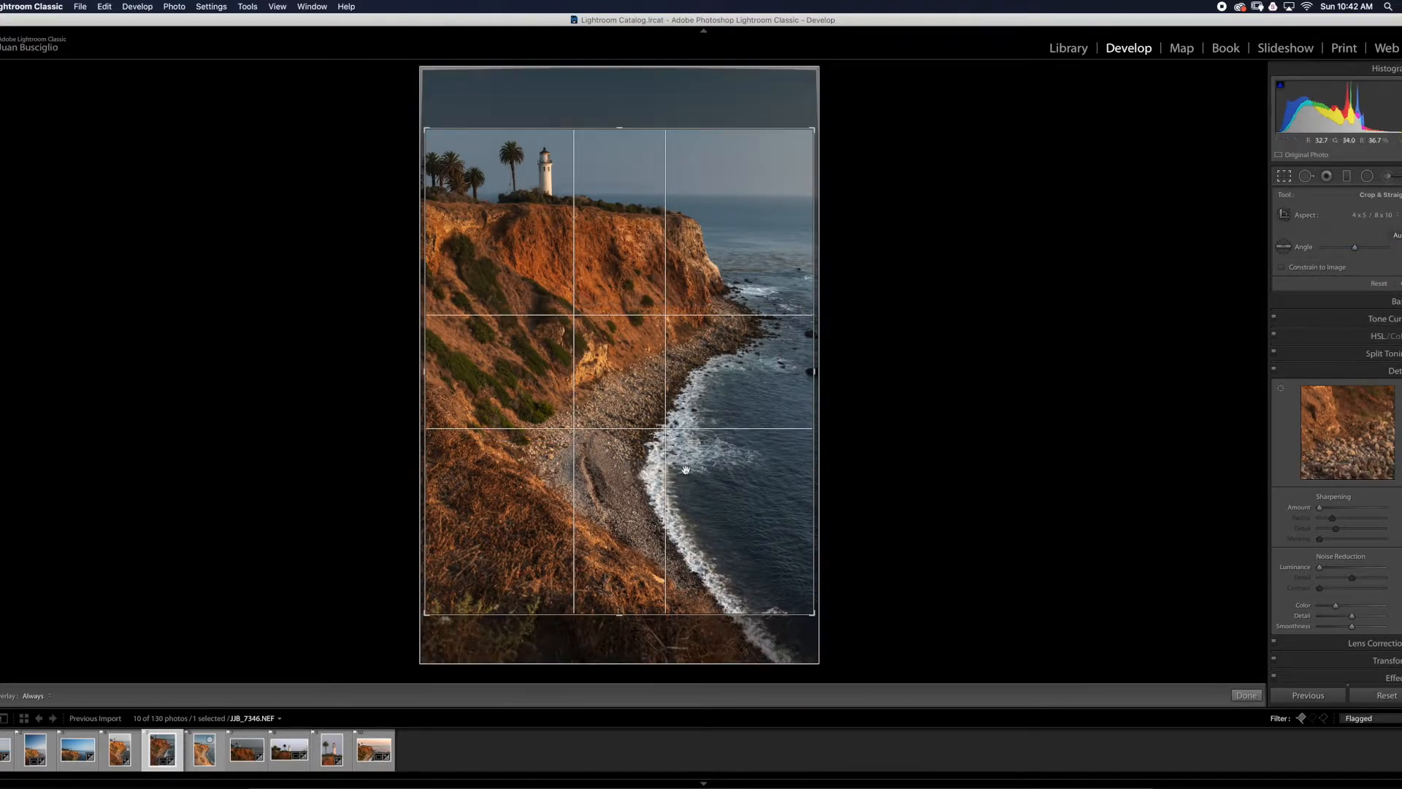
drag(628, 432, 629, 464)
- Crop the photo to the 2 x 3 / 4 x 6 ratio, tightening the frame around the lighthouse, cliff and curved shoreline
click(1375, 215)
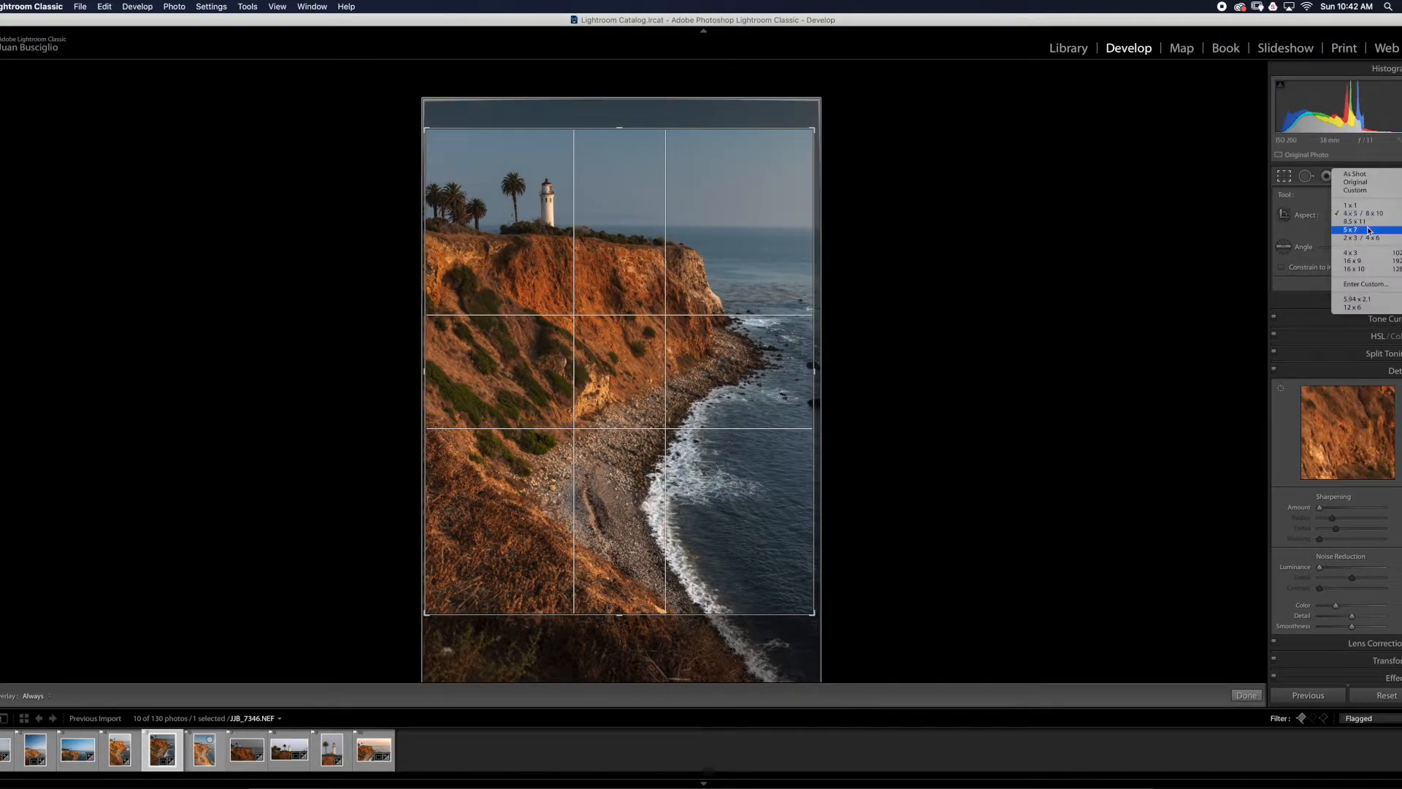
click(1362, 238)
mouse_move(682, 418)
mouse_down()
mouse_move(700, 419)
mouse_move(684, 409)
mouse_move(691, 391)
mouse_up()
drag(787, 126, 797, 119)
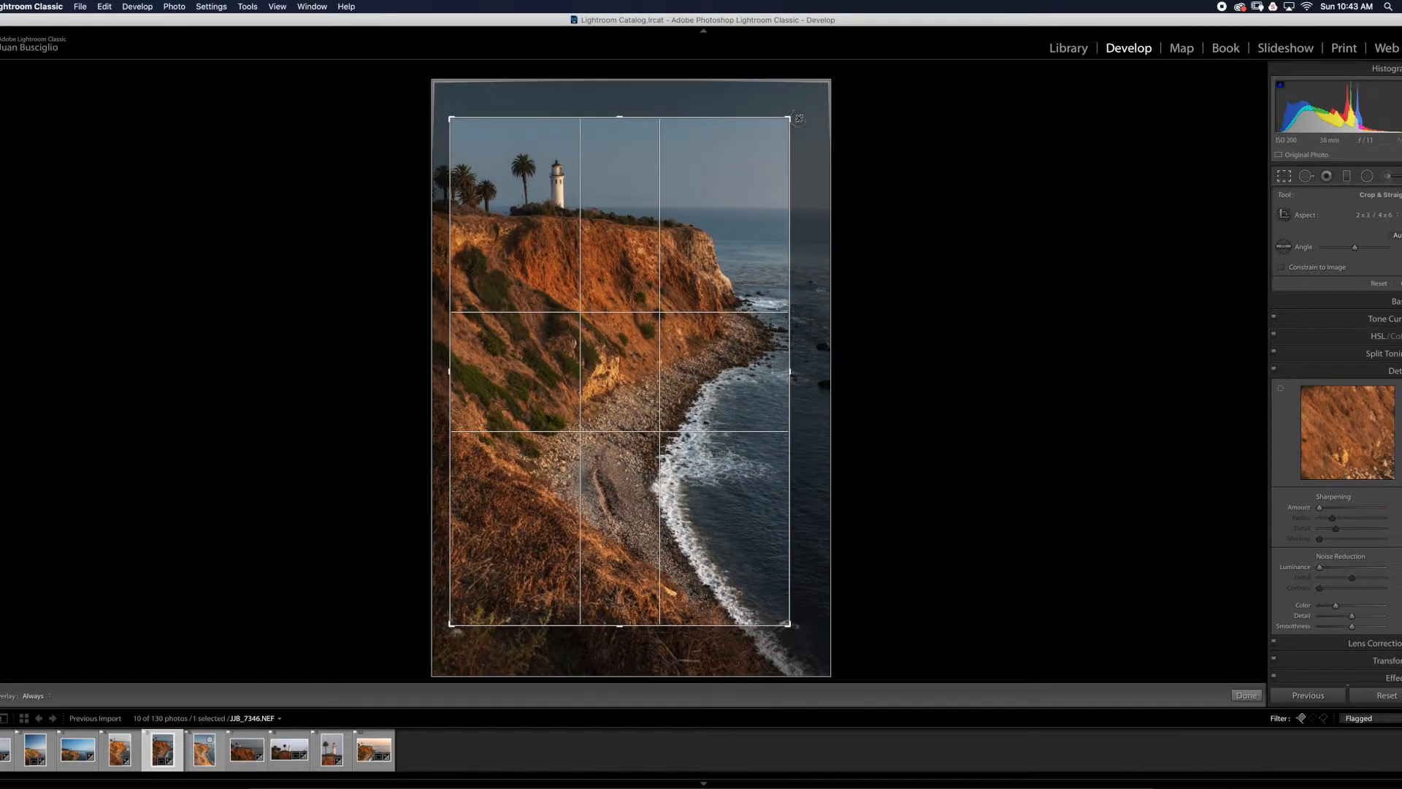
drag(688, 249, 677, 264)
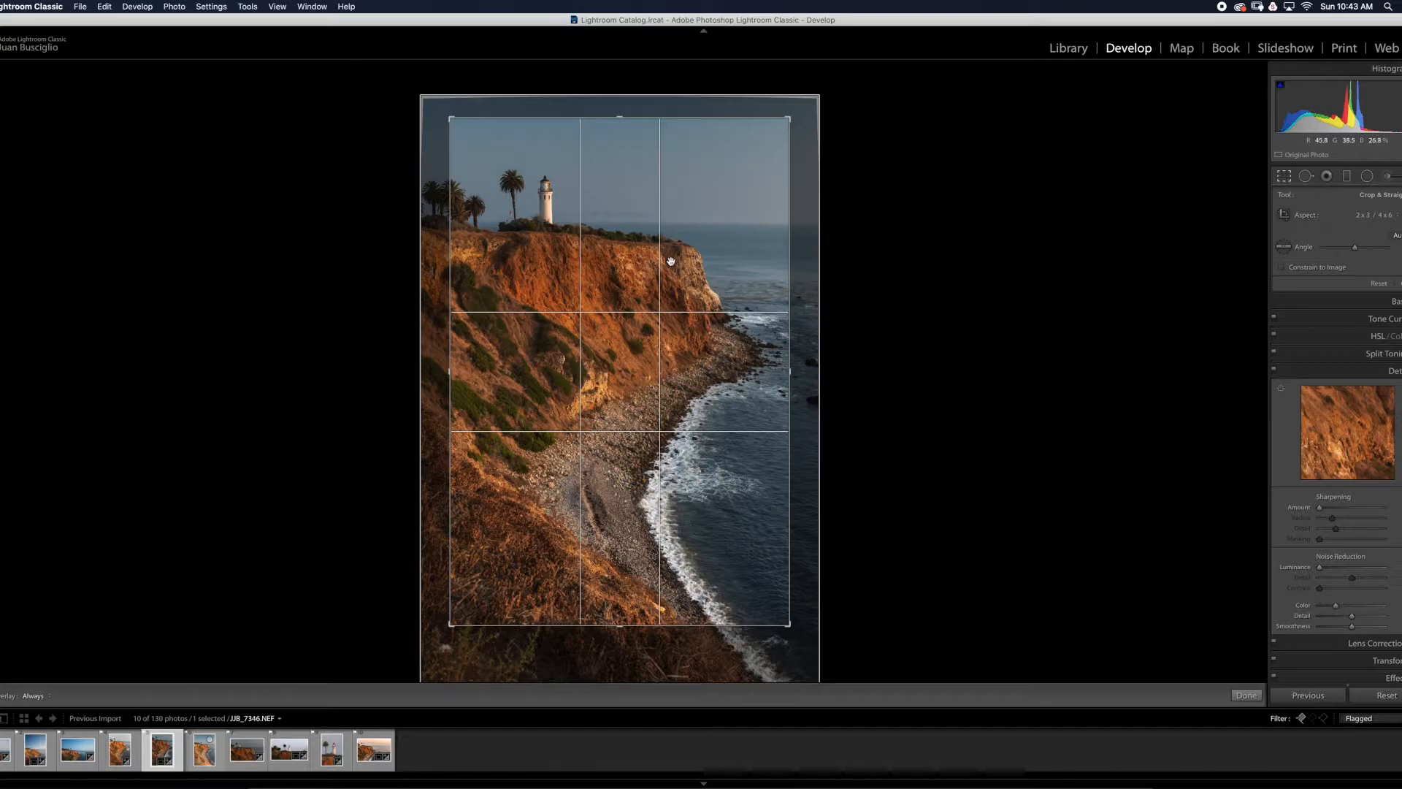
drag(788, 117, 793, 116)
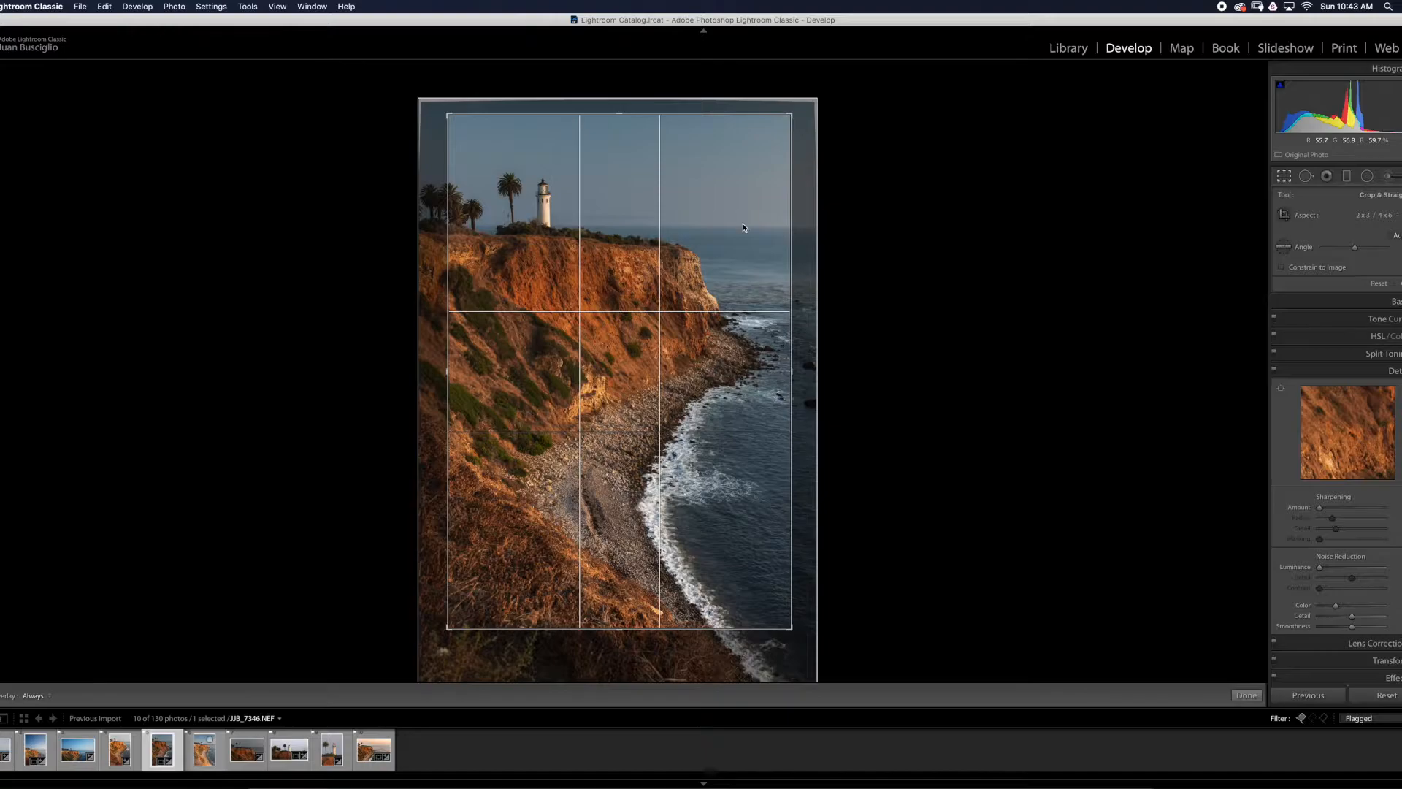
key(Return)
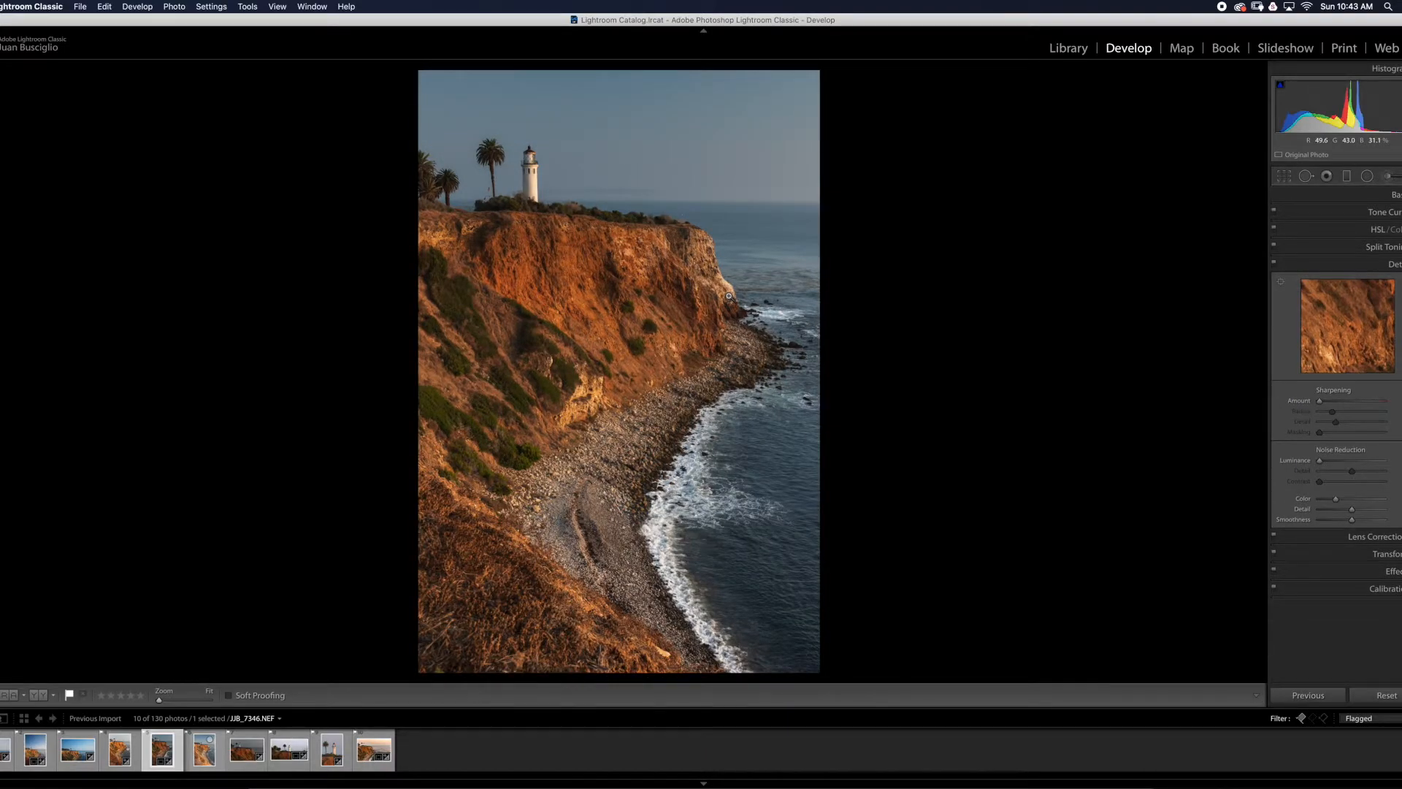
- Examine the recropped composition in Lights Out mode and return to the normal view
key(l)
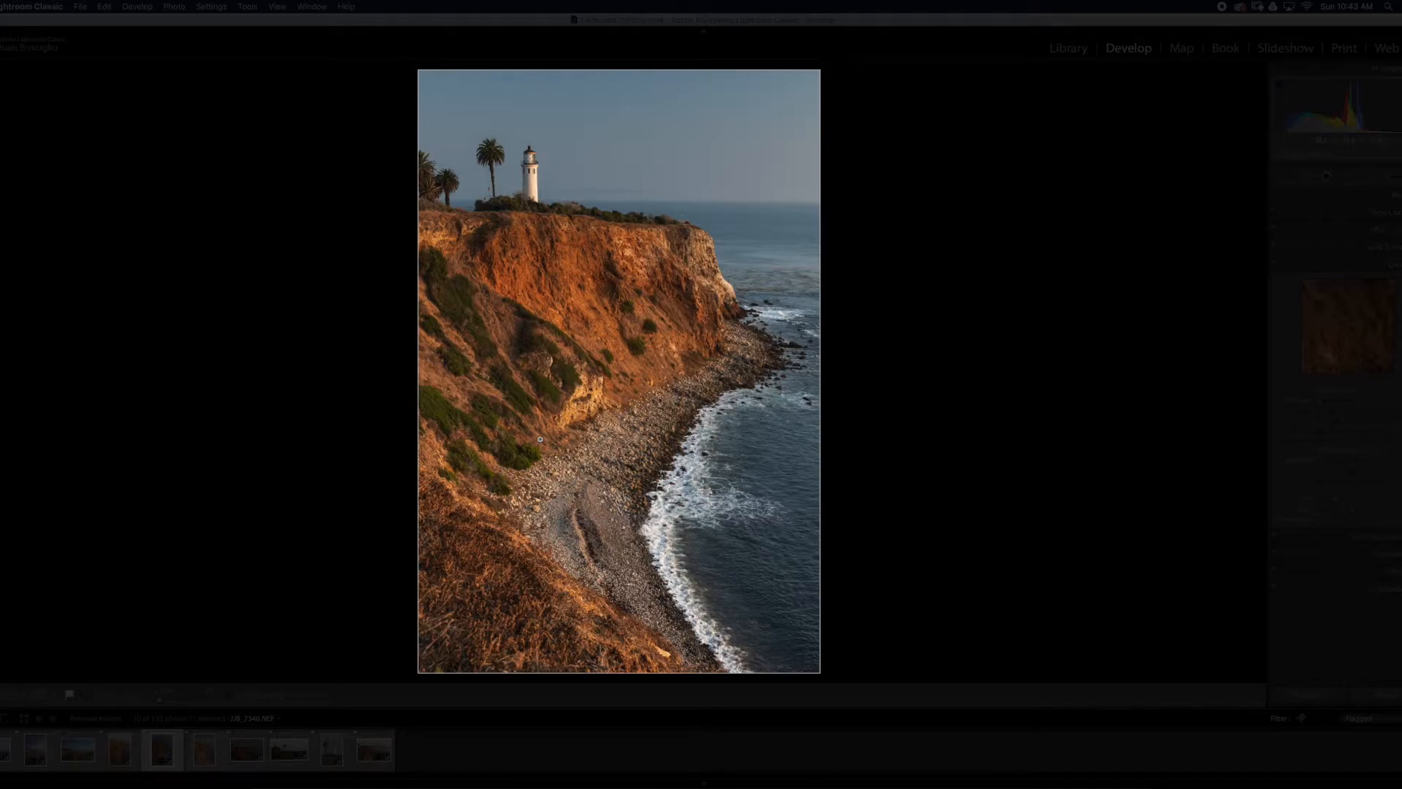
key(l)
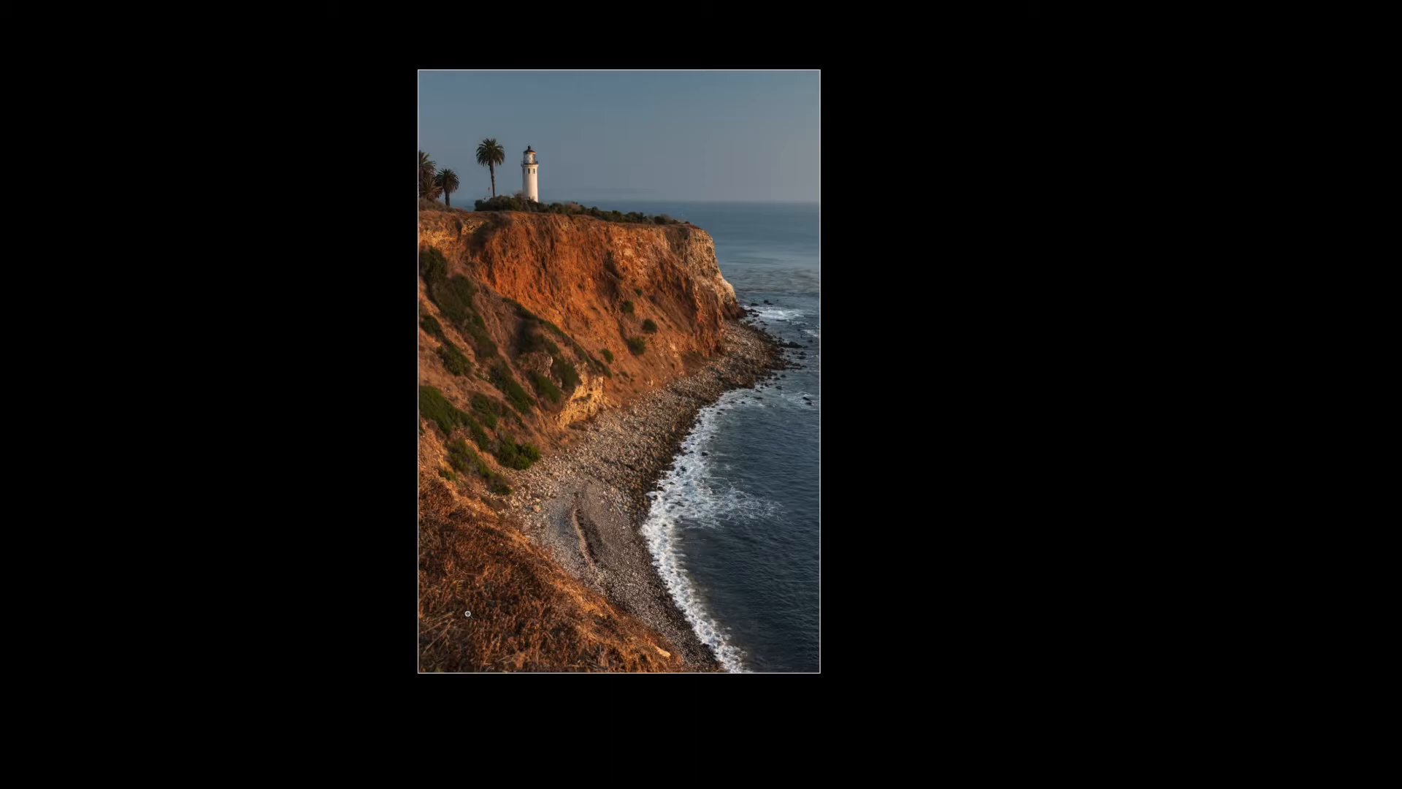
key(l)
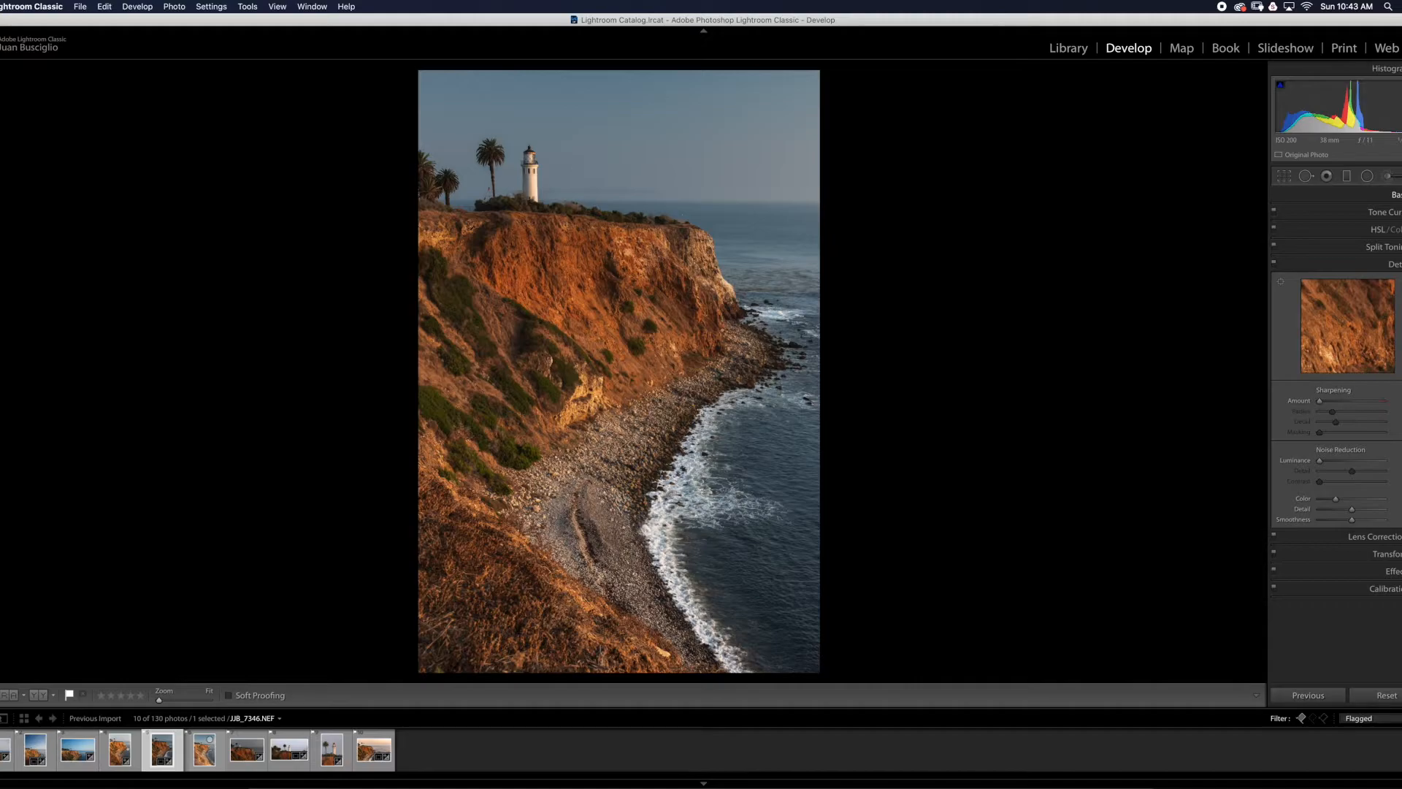
- Paint over the grassy foreground slope with an enlarged Adjustment Brush using the Burn (Darken) effect
click(1390, 176)
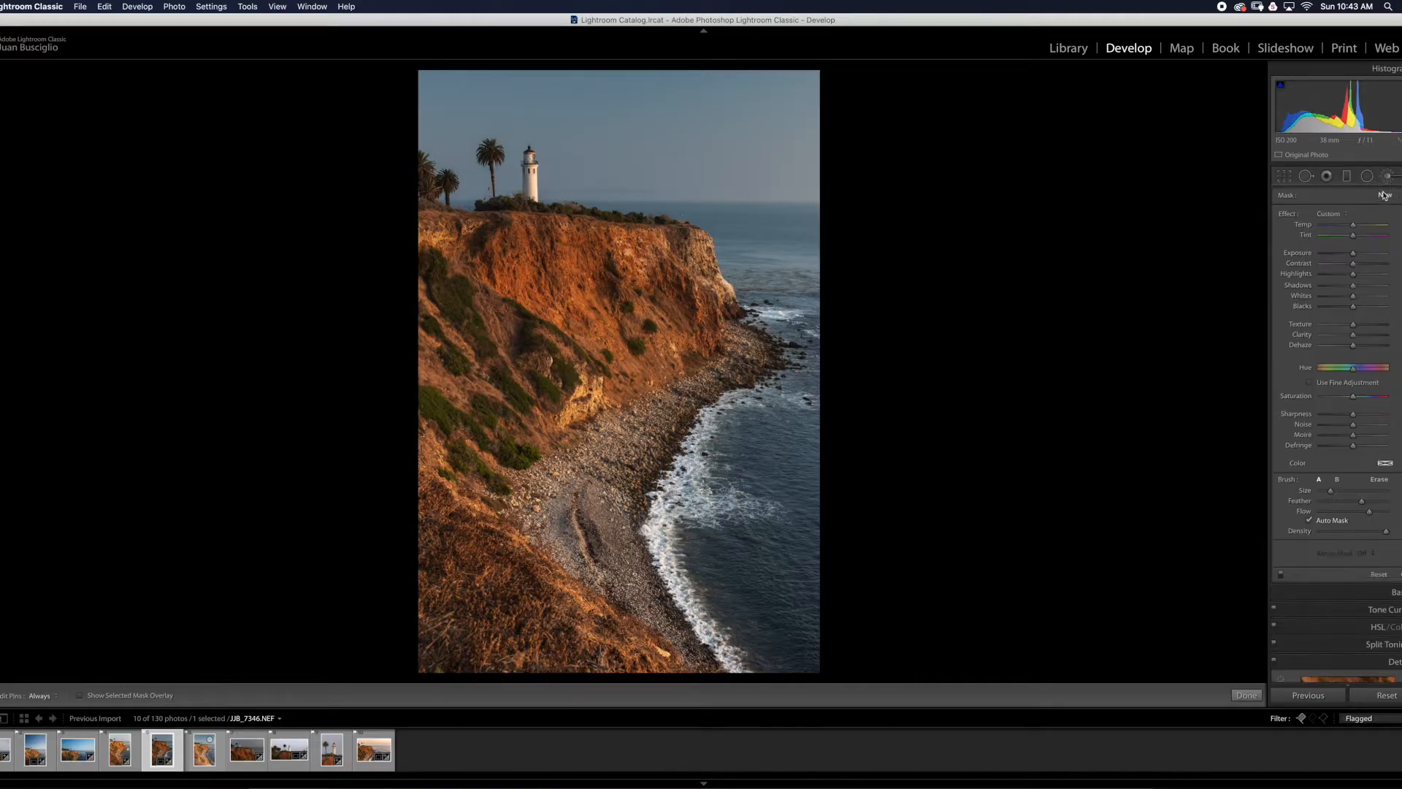
click(1332, 214)
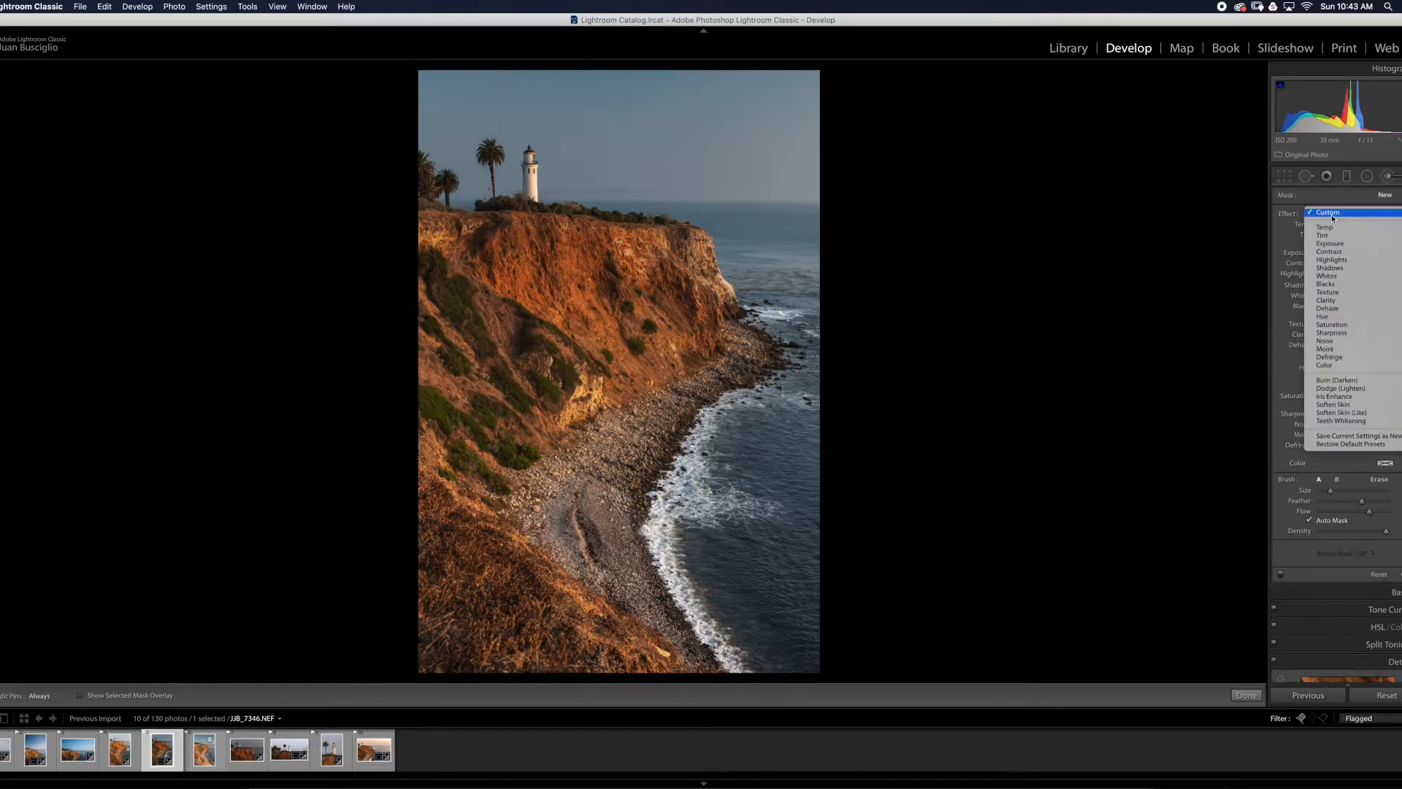
click(1342, 382)
scroll(511, 499, up, 3)
mouse_move(437, 636)
mouse_down()
mouse_move(474, 667)
mouse_move(391, 574)
mouse_move(506, 691)
mouse_move(544, 663)
mouse_move(616, 698)
mouse_up()
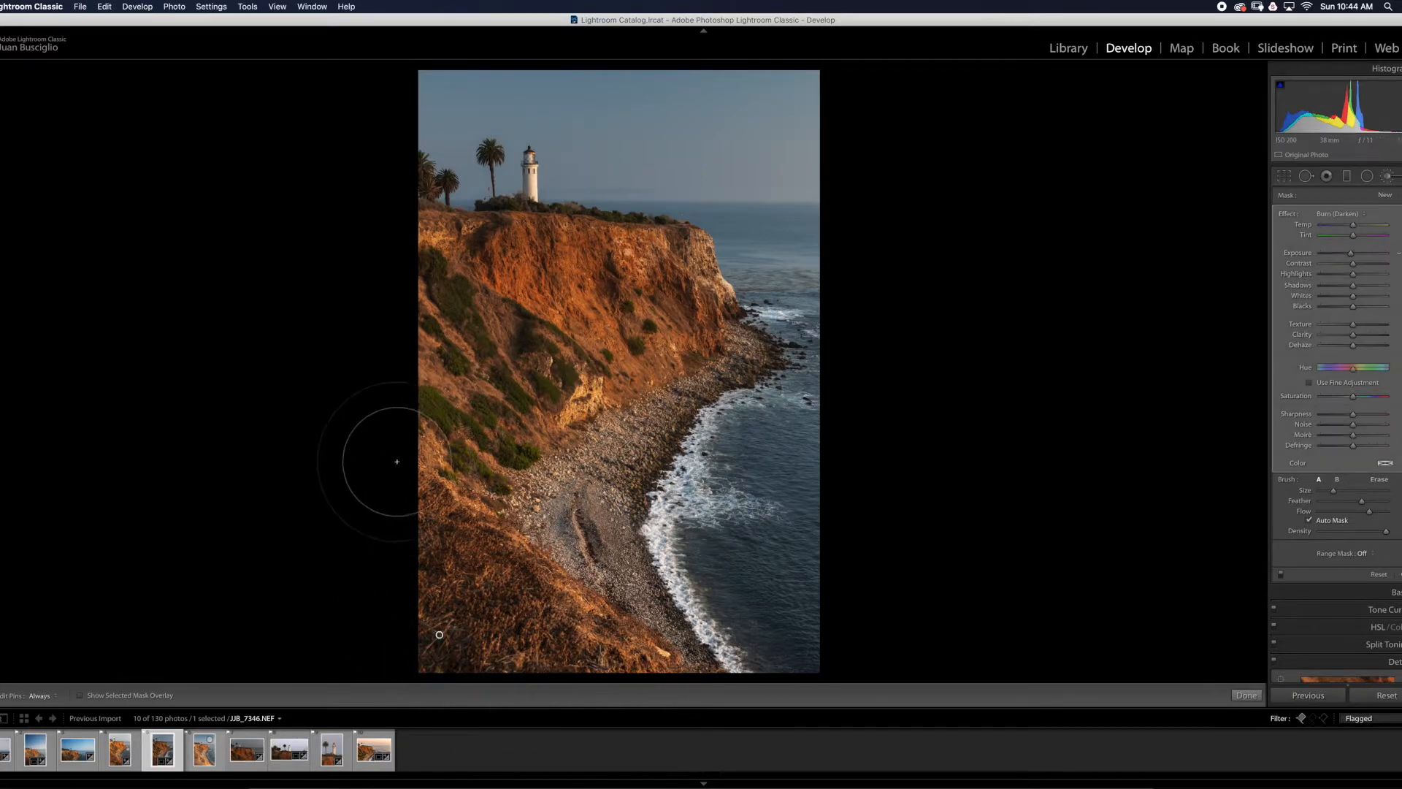
- Check the burned foreground slope with the edit pin hidden and shown, and lower that mask's Exposure slightly further
key(h)
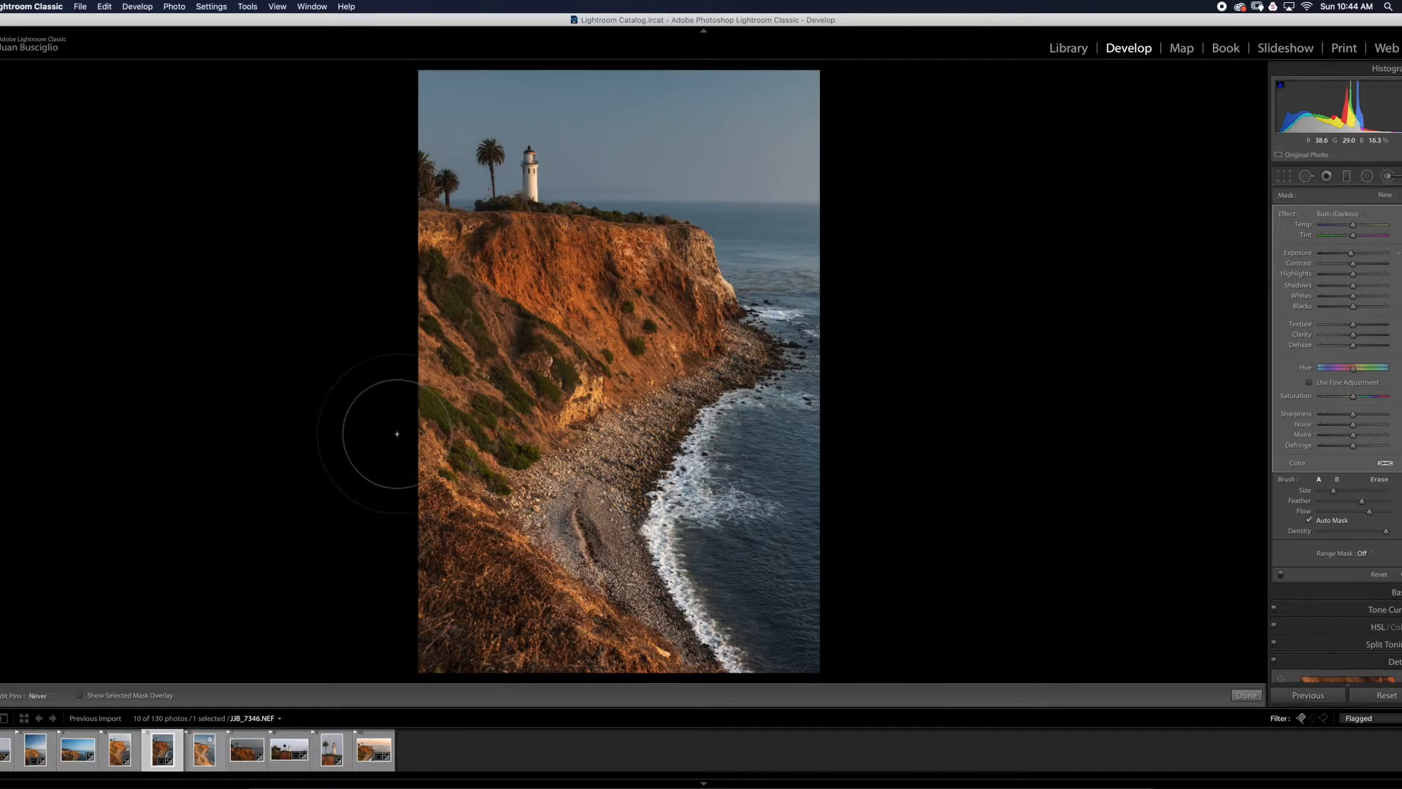
key(h)
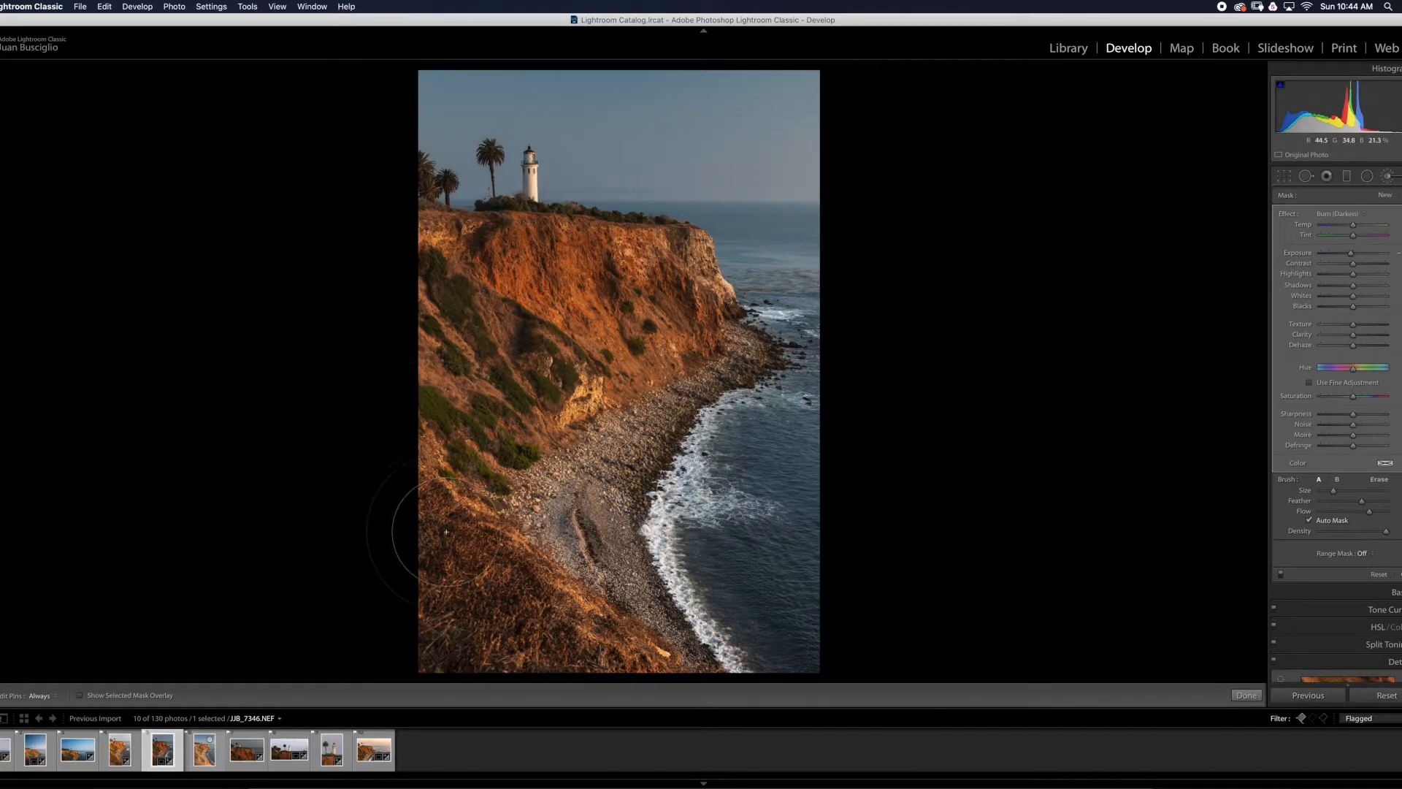
key(h)
key(h)
key(h)
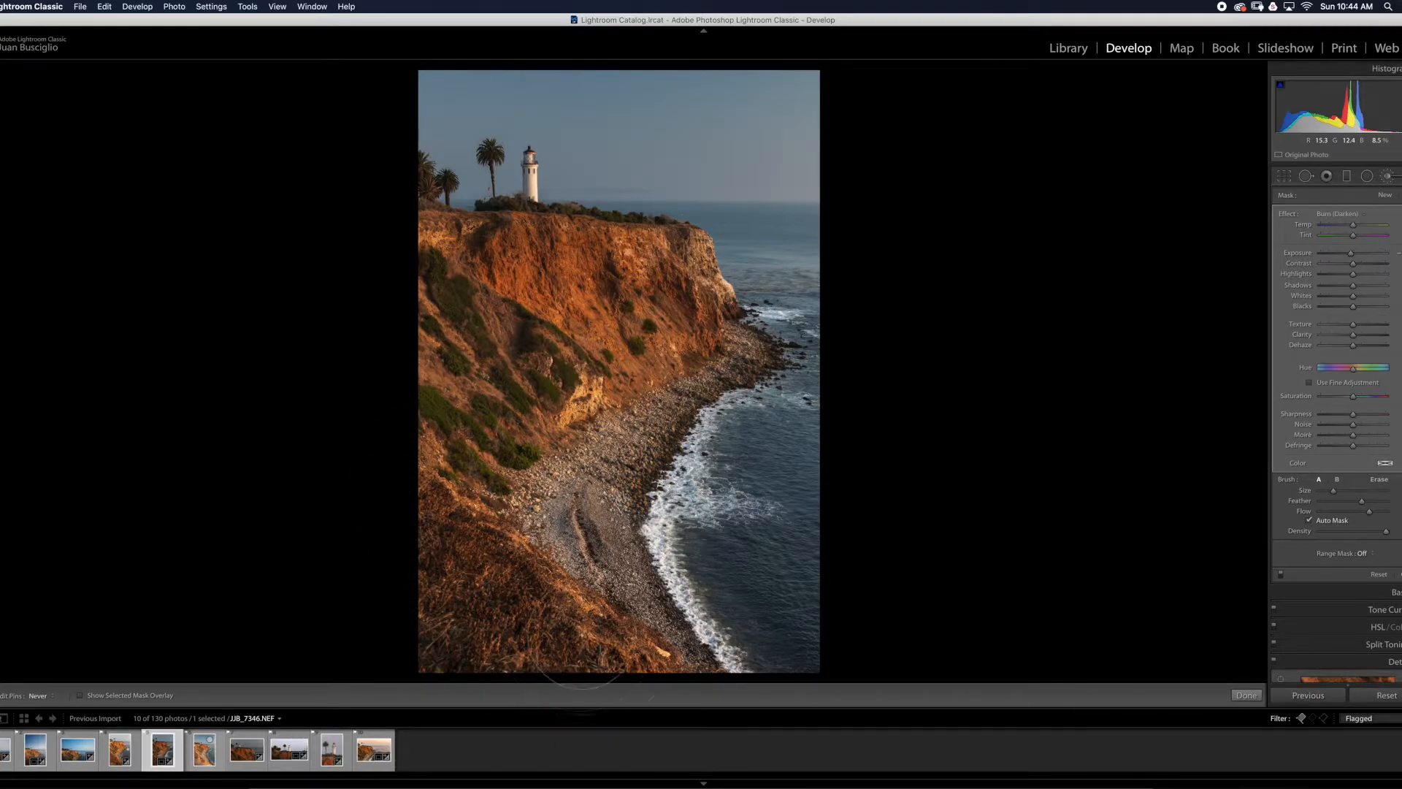
key(h)
click(1352, 256)
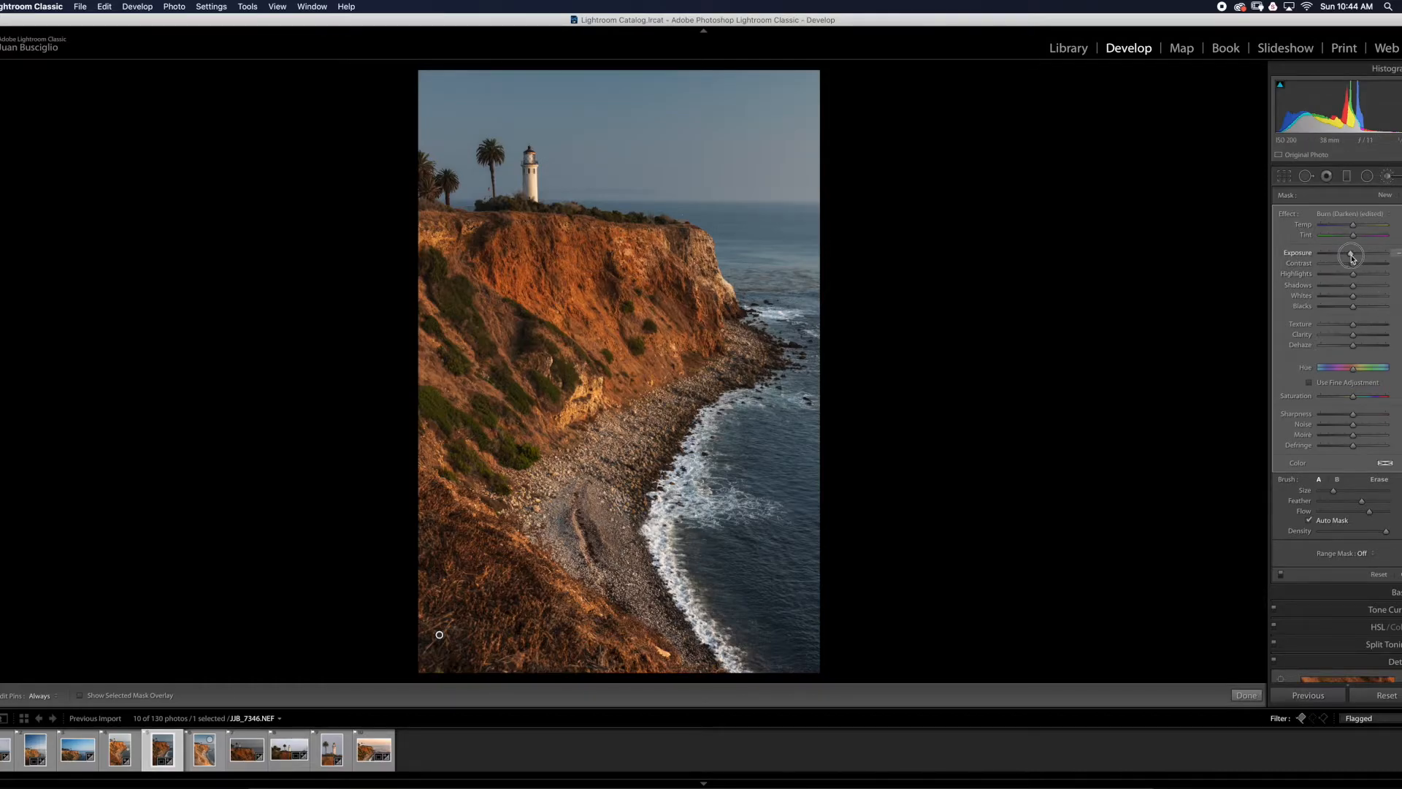
drag(1350, 257, 1347, 259)
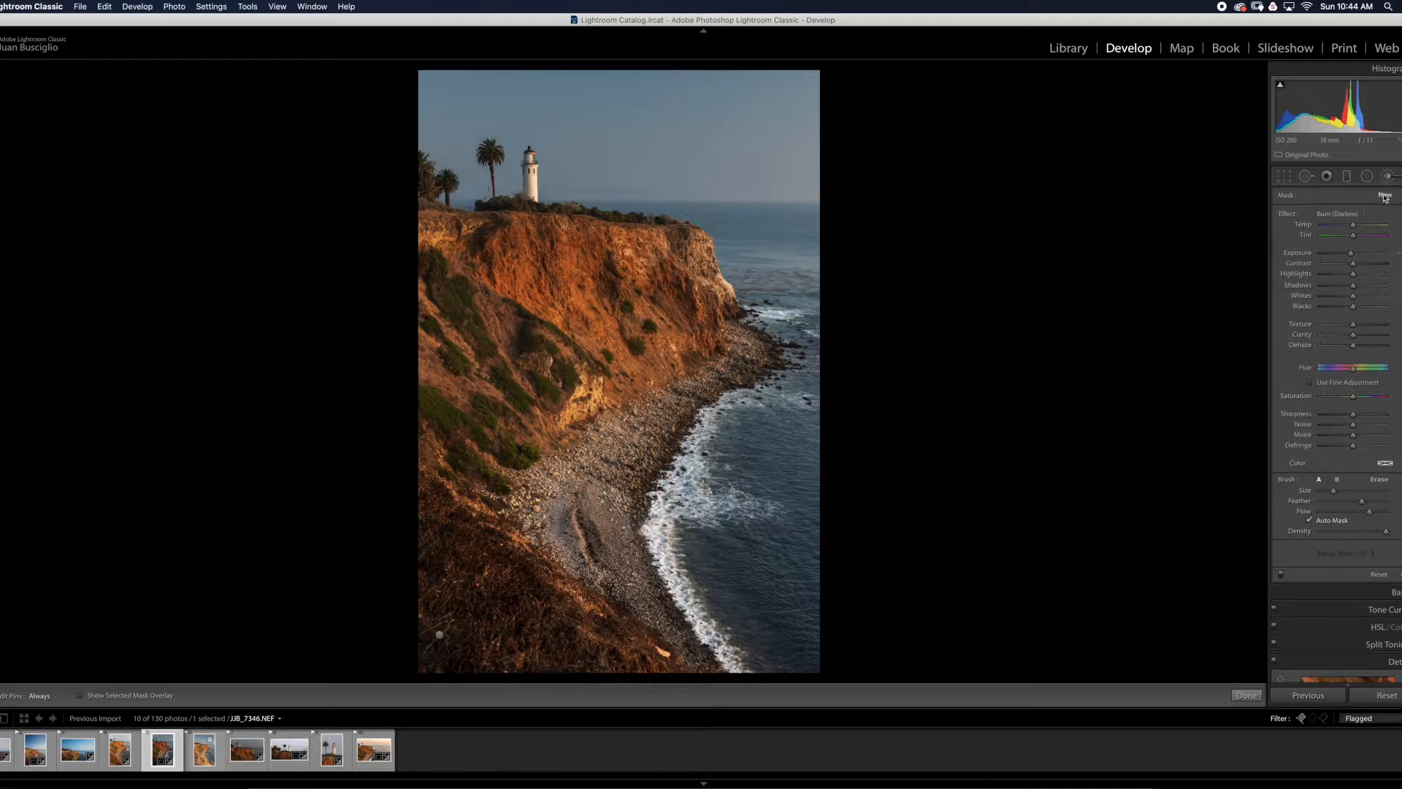
- Paint a Dodge (Lighten) mask with a smaller brush along the surf and pebble beach, and compare the brush adjustments off and on
click(1357, 213)
key(bracketleft)
key(bracketleft)
key(h)
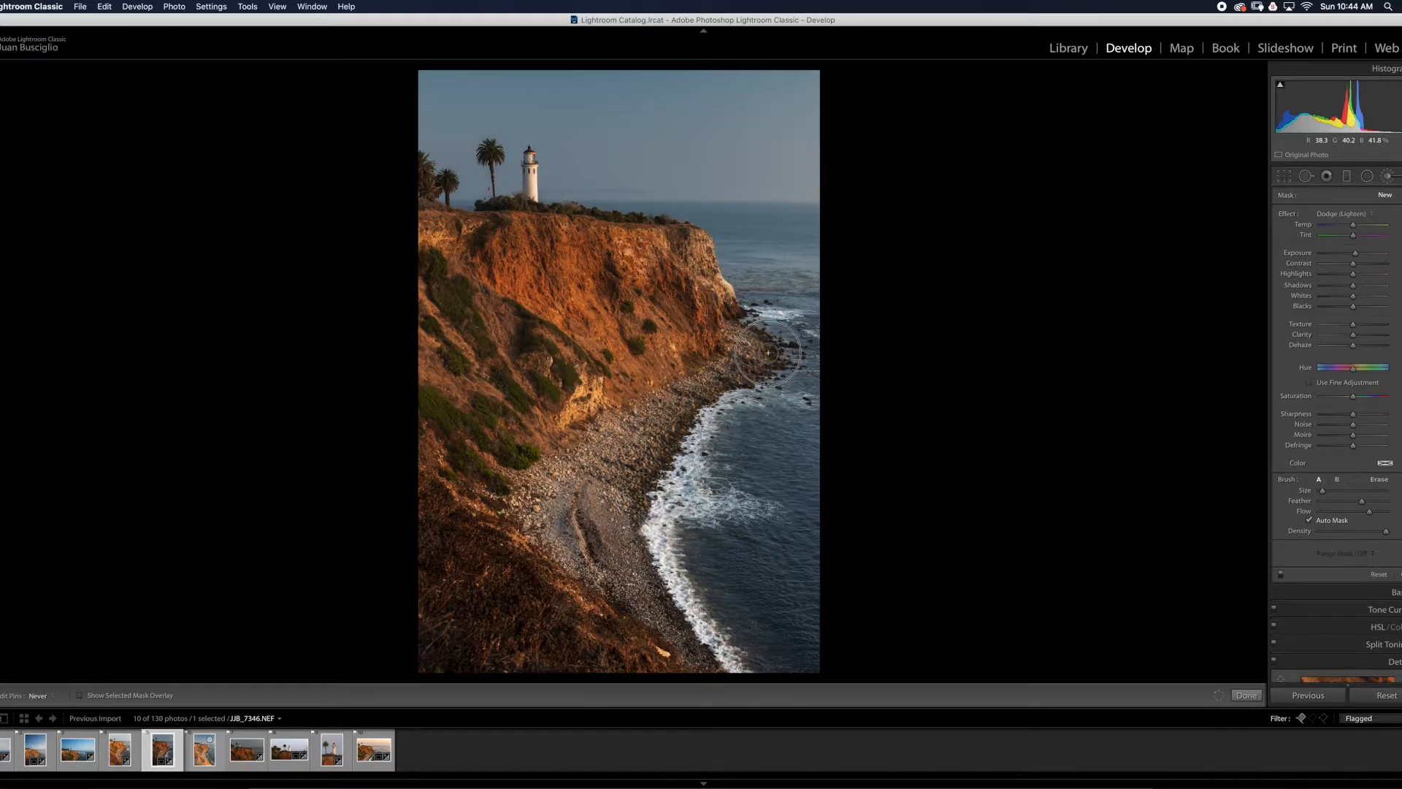
mouse_move(754, 371)
mouse_down()
mouse_move(752, 338)
mouse_move(719, 340)
mouse_move(599, 435)
mouse_move(530, 454)
mouse_move(524, 500)
mouse_move(548, 548)
mouse_move(662, 644)
mouse_move(651, 631)
mouse_up()
mouse_move(561, 471)
mouse_down()
mouse_move(731, 372)
mouse_move(735, 346)
mouse_move(586, 447)
mouse_move(553, 522)
mouse_move(591, 575)
mouse_move(533, 544)
mouse_move(632, 460)
mouse_move(704, 369)
mouse_move(741, 365)
mouse_up()
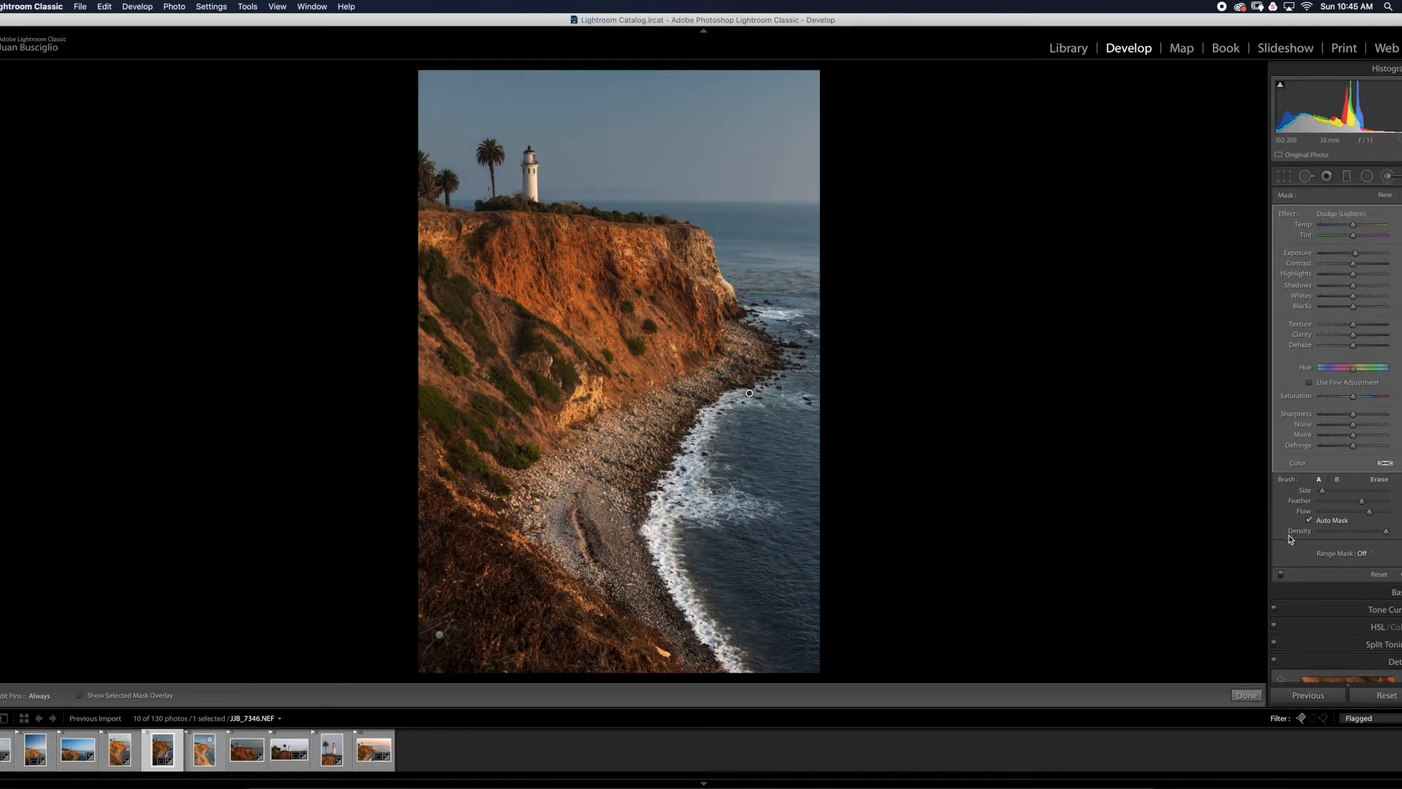
click(1281, 574)
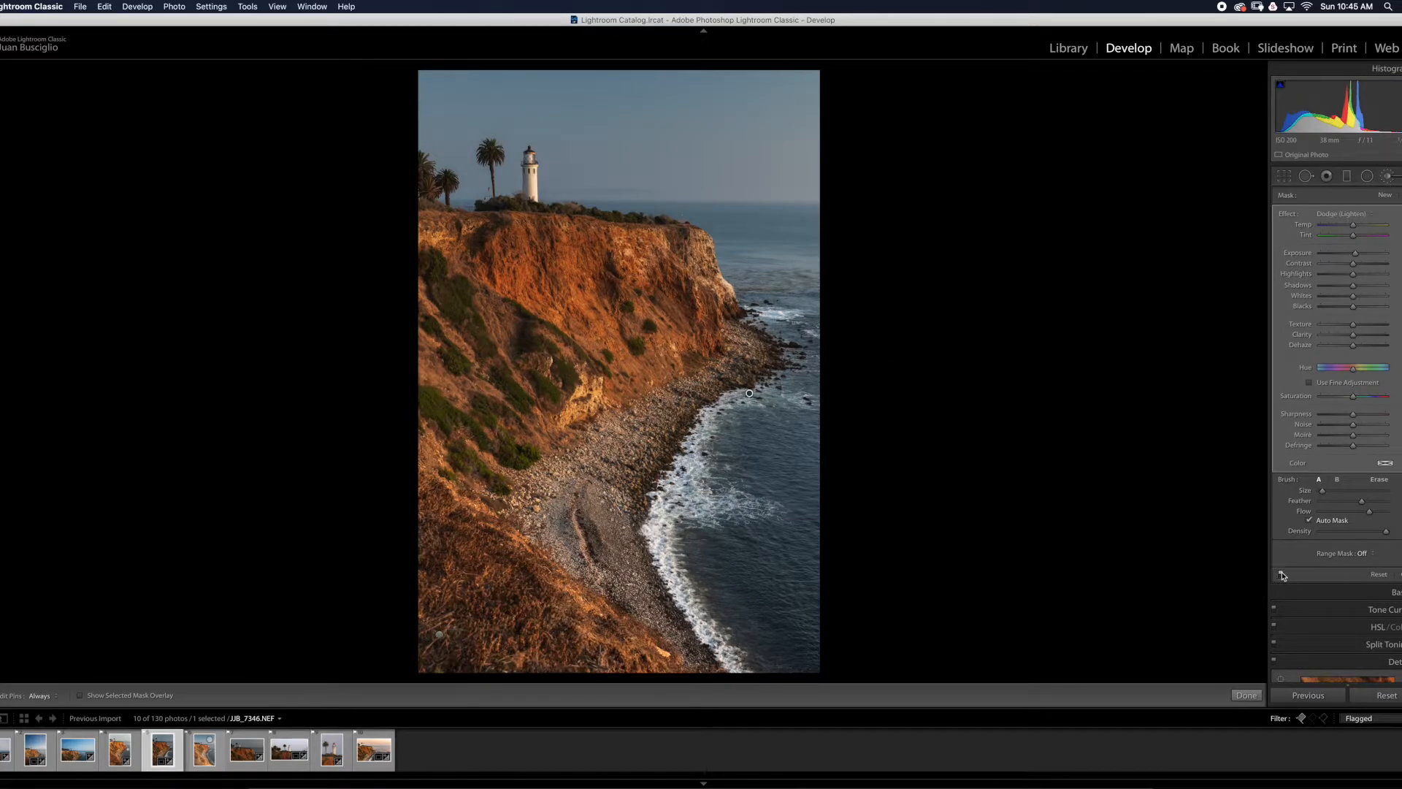
click(1281, 574)
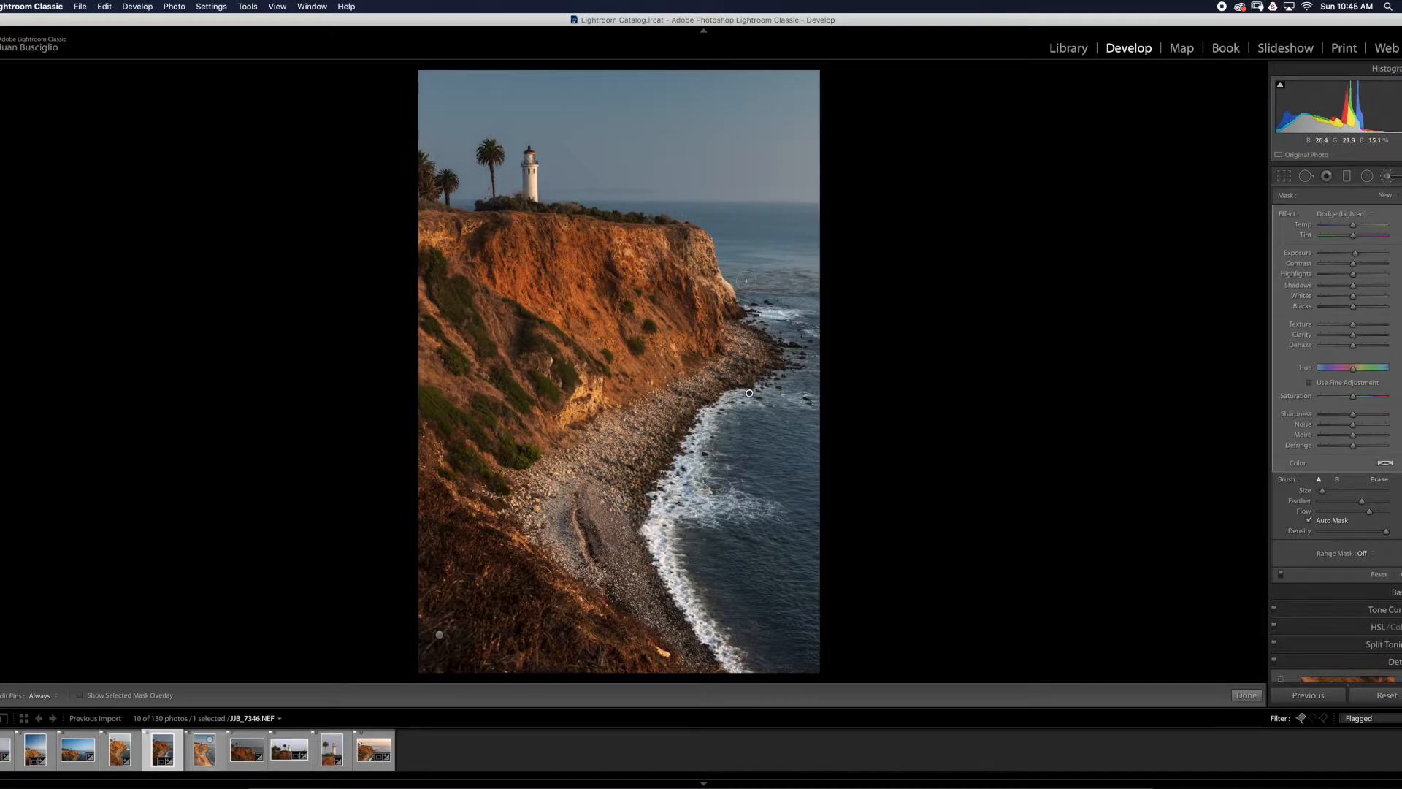
- Add a new Dodge (Lighten) mask over the pale cliff face at the tip of the headland
click(1385, 195)
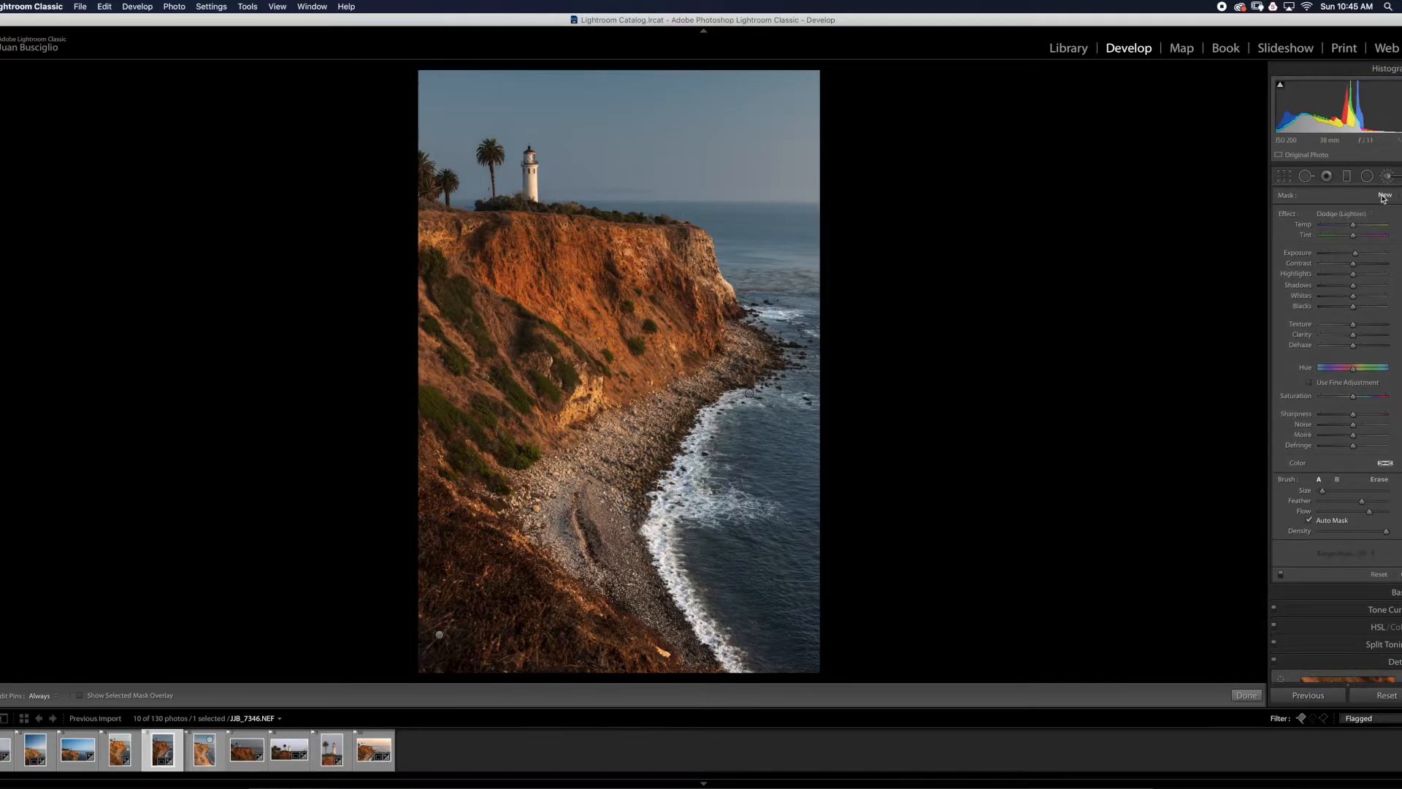
key(h)
drag(695, 243, 725, 329)
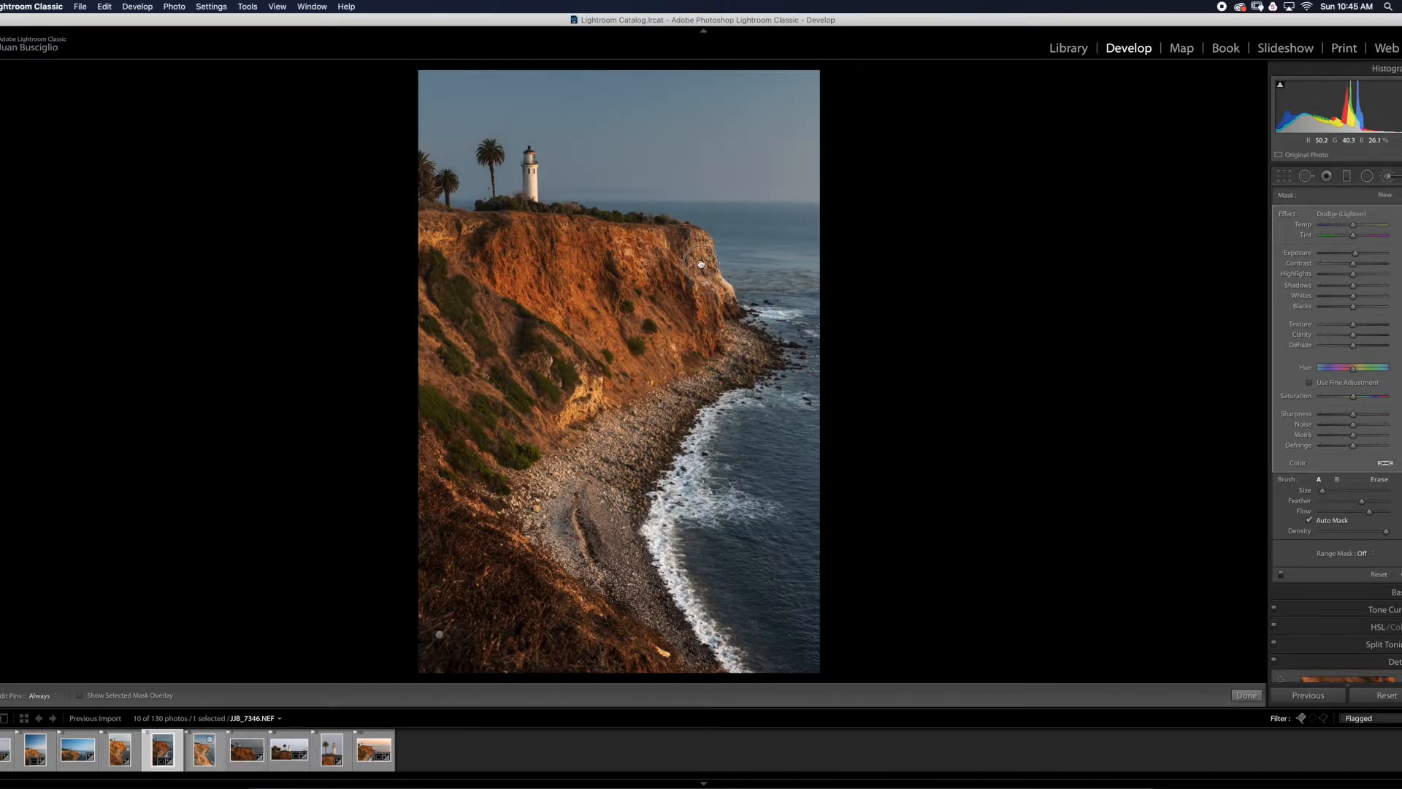
key(h)
key(h)
- Brush a new Dodge (Lighten) mask over the ocean water, warm its Temp slightly, and finish the brush adjustments
click(1385, 196)
key(h)
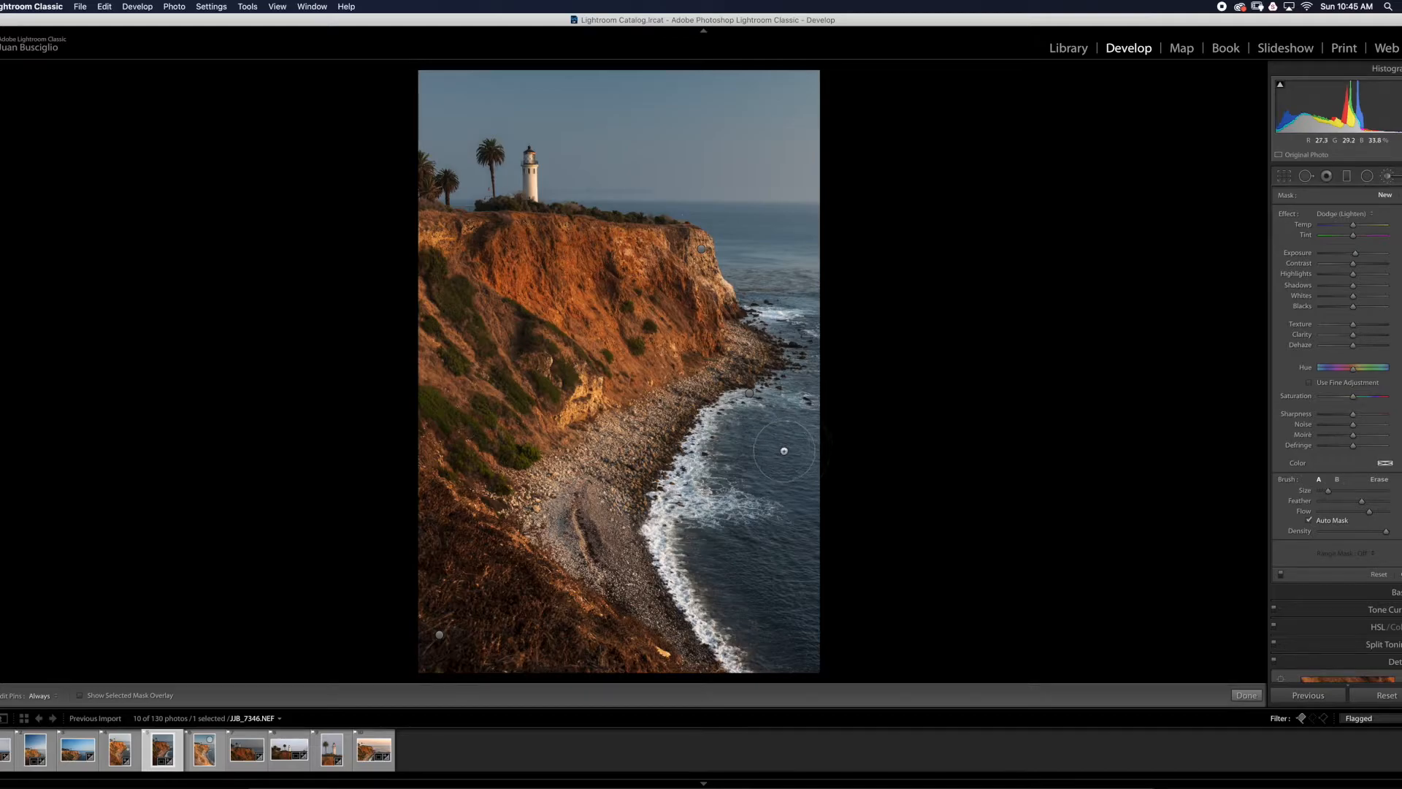
mouse_move(781, 453)
mouse_down()
mouse_move(811, 513)
mouse_move(741, 550)
mouse_move(733, 574)
mouse_move(765, 635)
mouse_move(789, 638)
mouse_move(789, 610)
mouse_move(747, 565)
mouse_move(786, 631)
mouse_move(811, 550)
mouse_move(797, 448)
mouse_move(762, 423)
mouse_move(757, 449)
mouse_move(798, 520)
mouse_move(788, 553)
mouse_move(740, 540)
mouse_move(731, 554)
mouse_move(772, 601)
mouse_move(793, 581)
mouse_move(814, 493)
mouse_move(772, 446)
mouse_move(835, 342)
mouse_move(765, 282)
mouse_move(759, 238)
mouse_move(800, 234)
mouse_move(753, 234)
mouse_up()
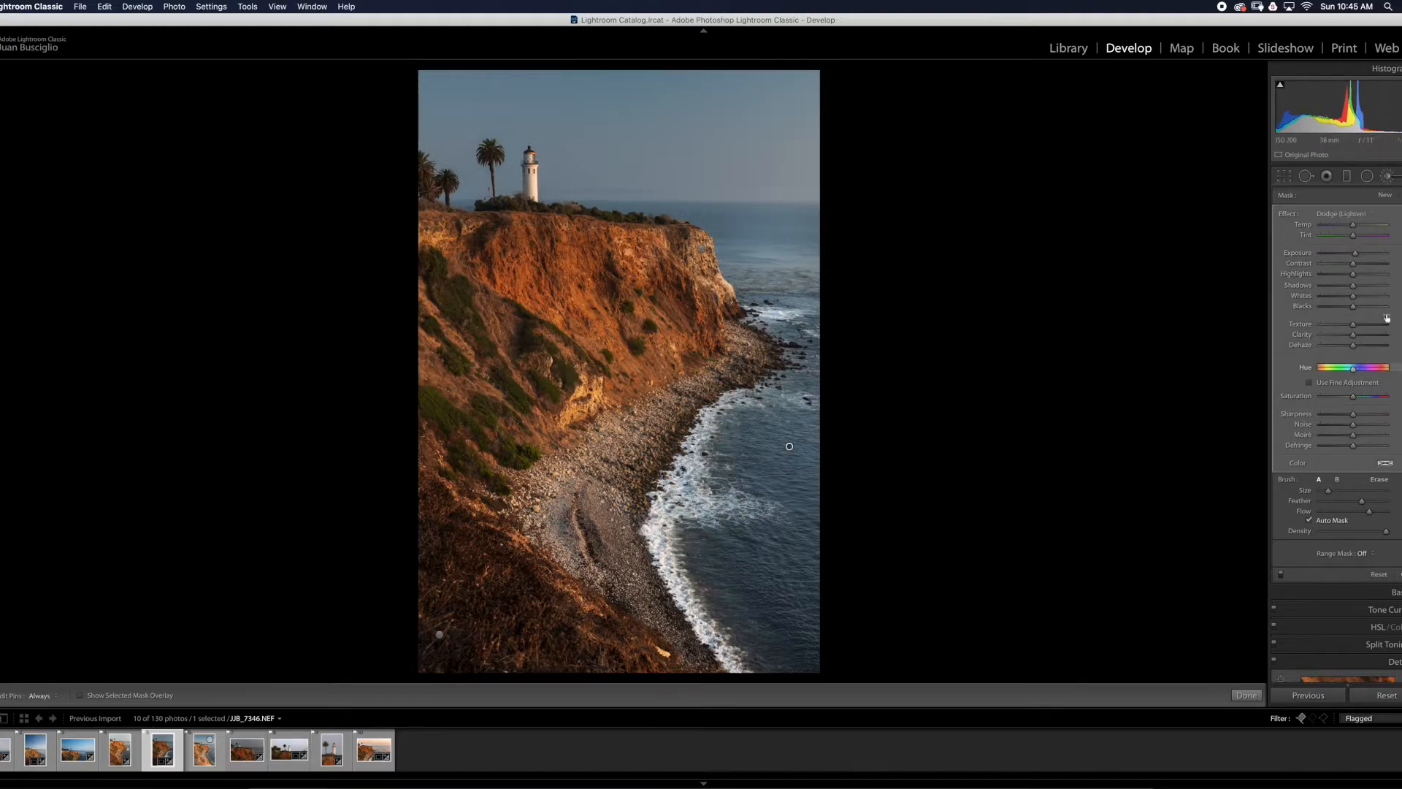
drag(1356, 230, 1362, 230)
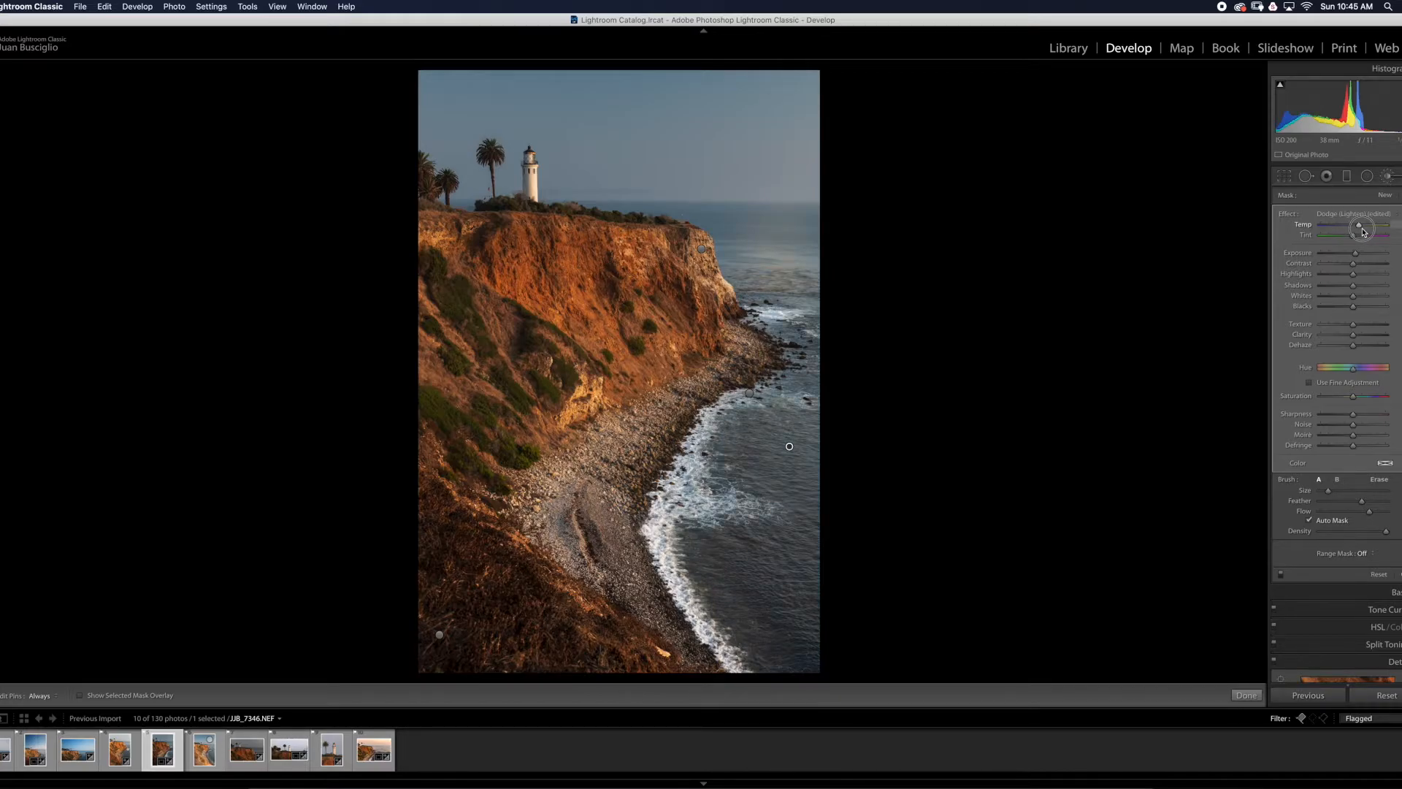
click(1282, 574)
click(1282, 575)
click(1255, 698)
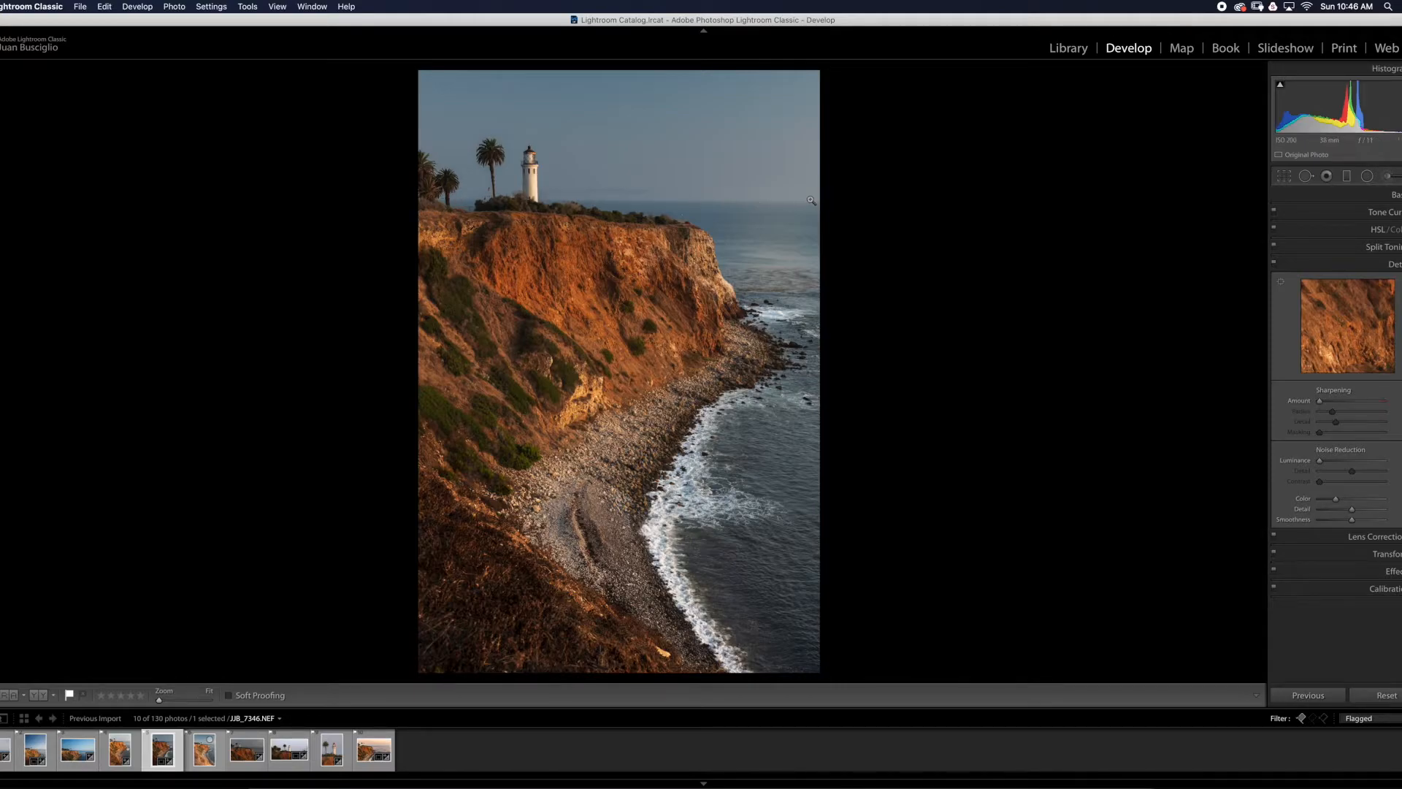
- Rotate the image slightly within the crop to level the ocean horizon and apply the crop
click(1284, 176)
drag(855, 233, 856, 235)
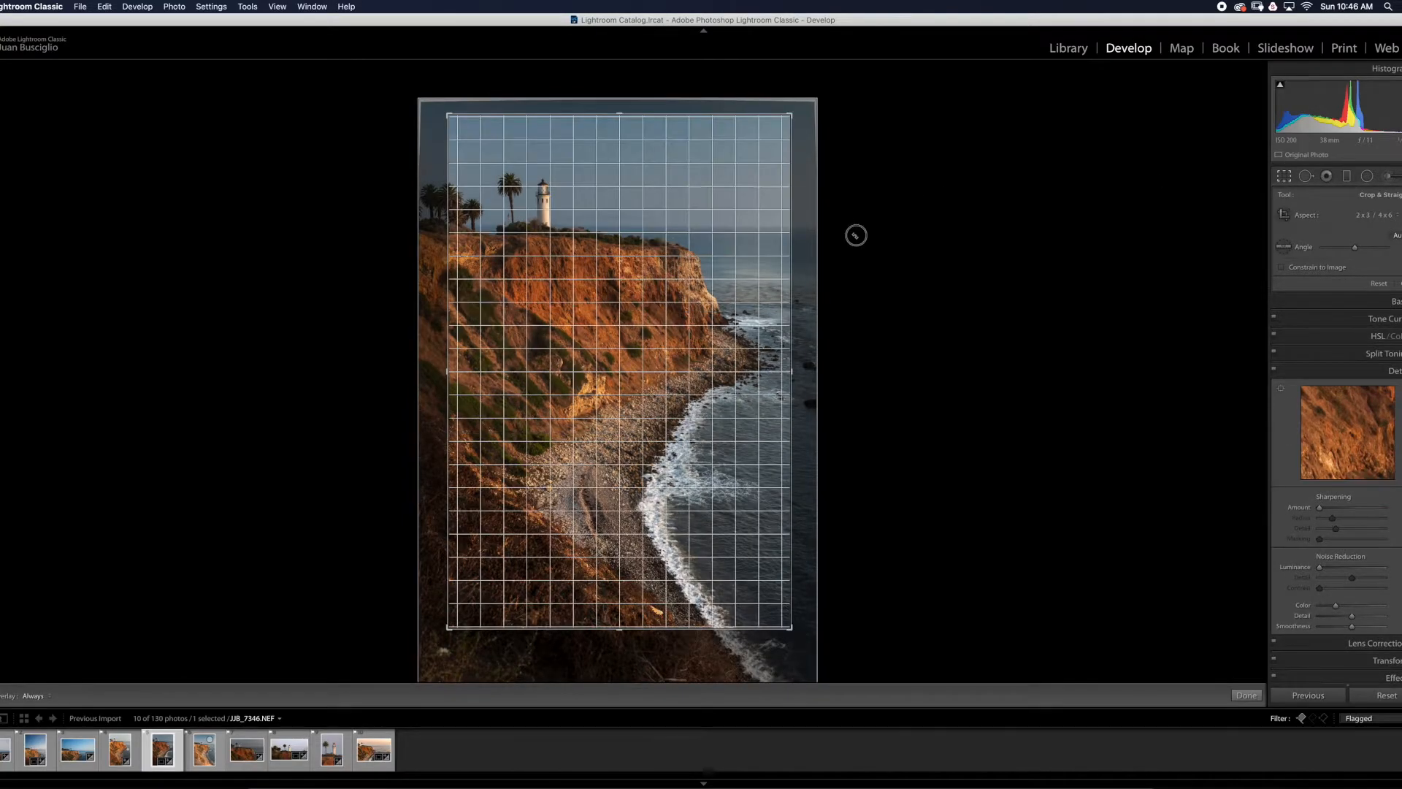
drag(856, 235, 853, 233)
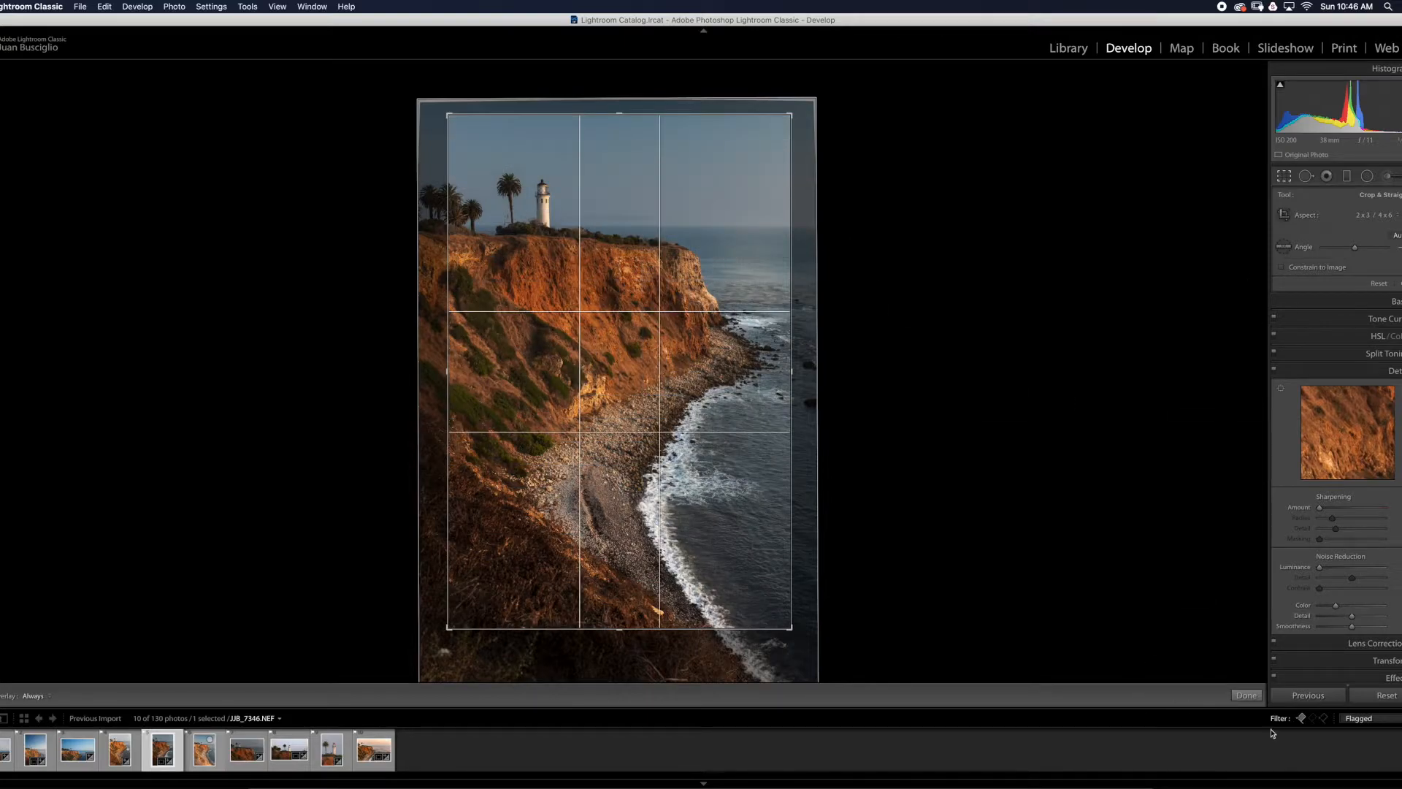
click(1247, 695)
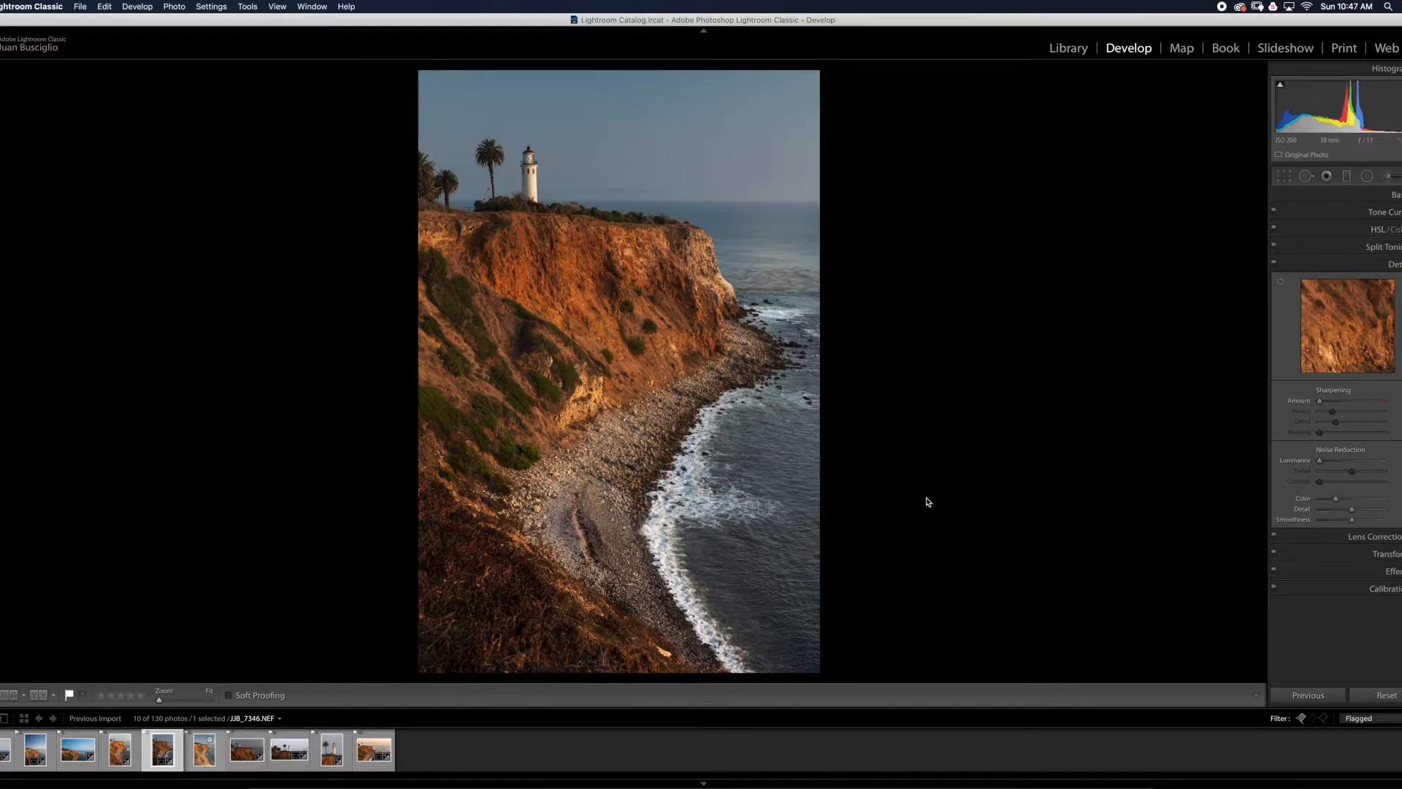
- View the dodged, burned and straightened photo in full Lights Out mode, and bring the interface back
key(l)
key(l)
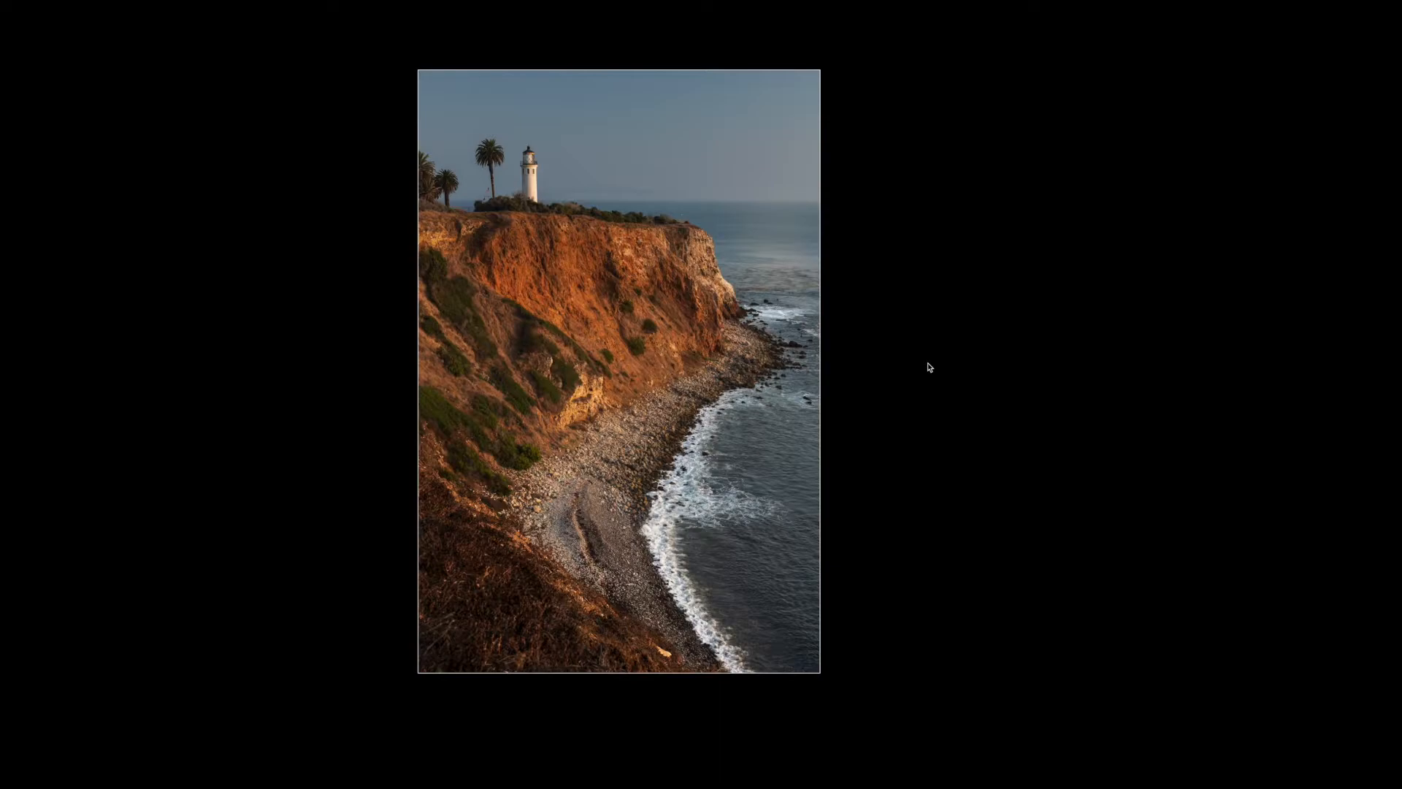
key(l)
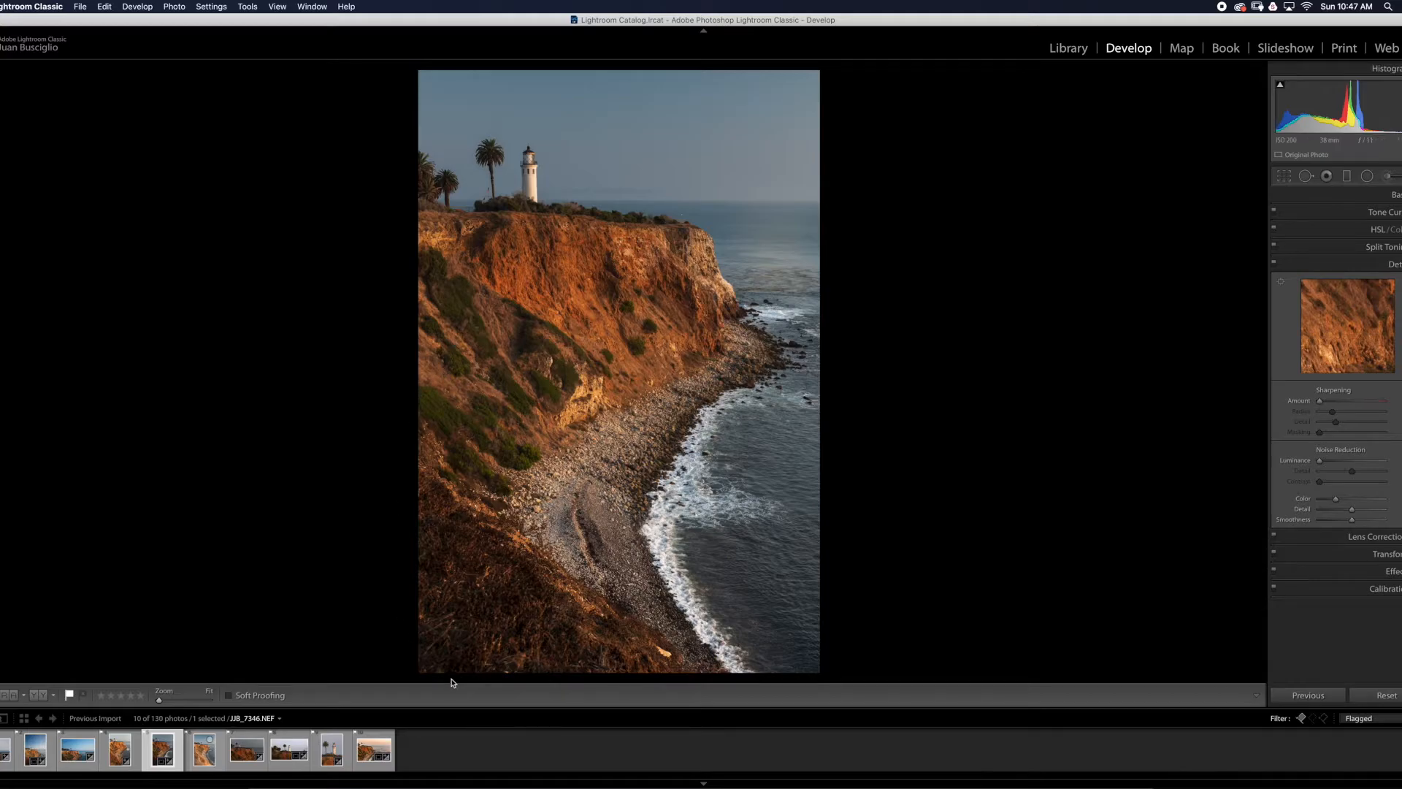
- Switch to Photoshop, duplicate the Background layer of JJB_7346.NEF, and add a dodge layer for white paint above it
click(431, 778)
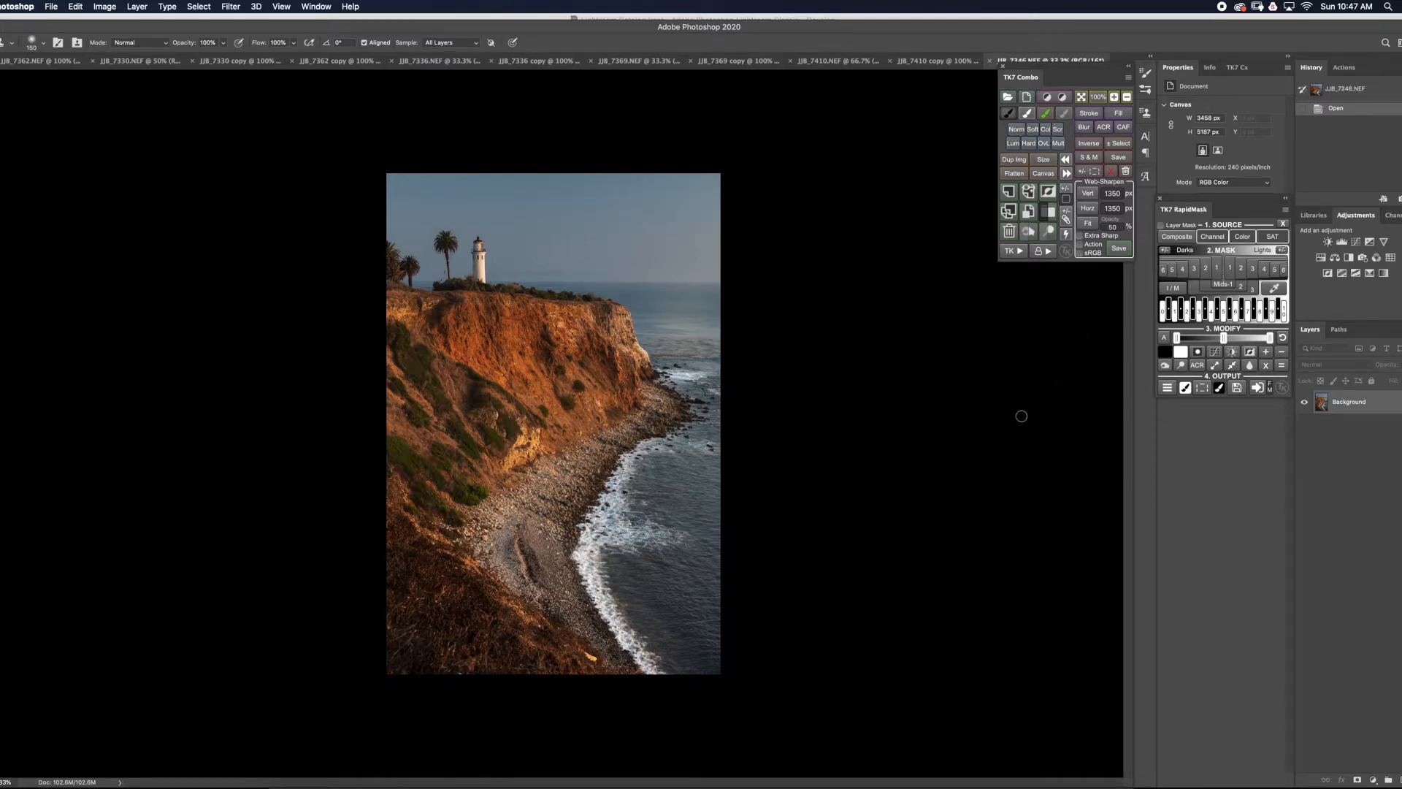
key(ctrl+j)
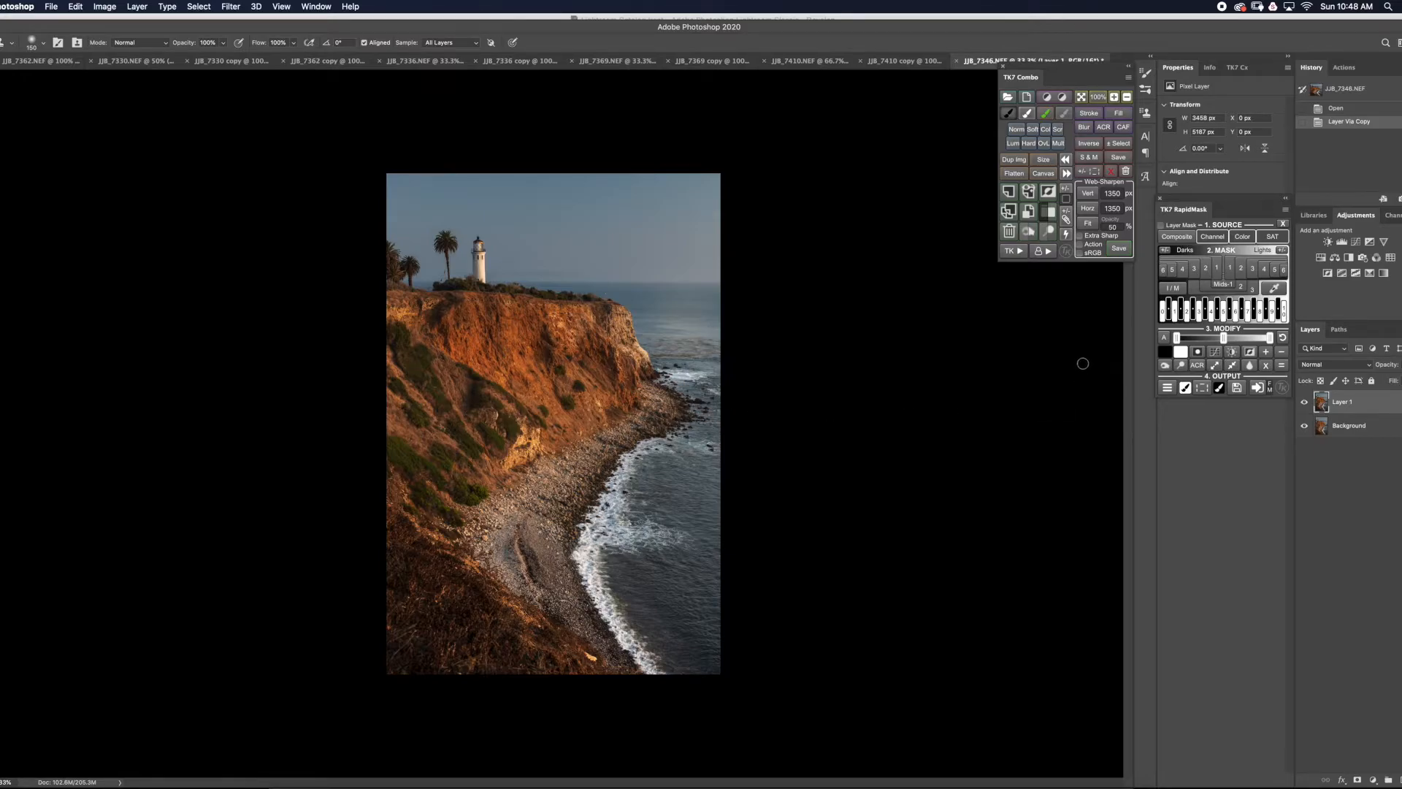
click(1052, 232)
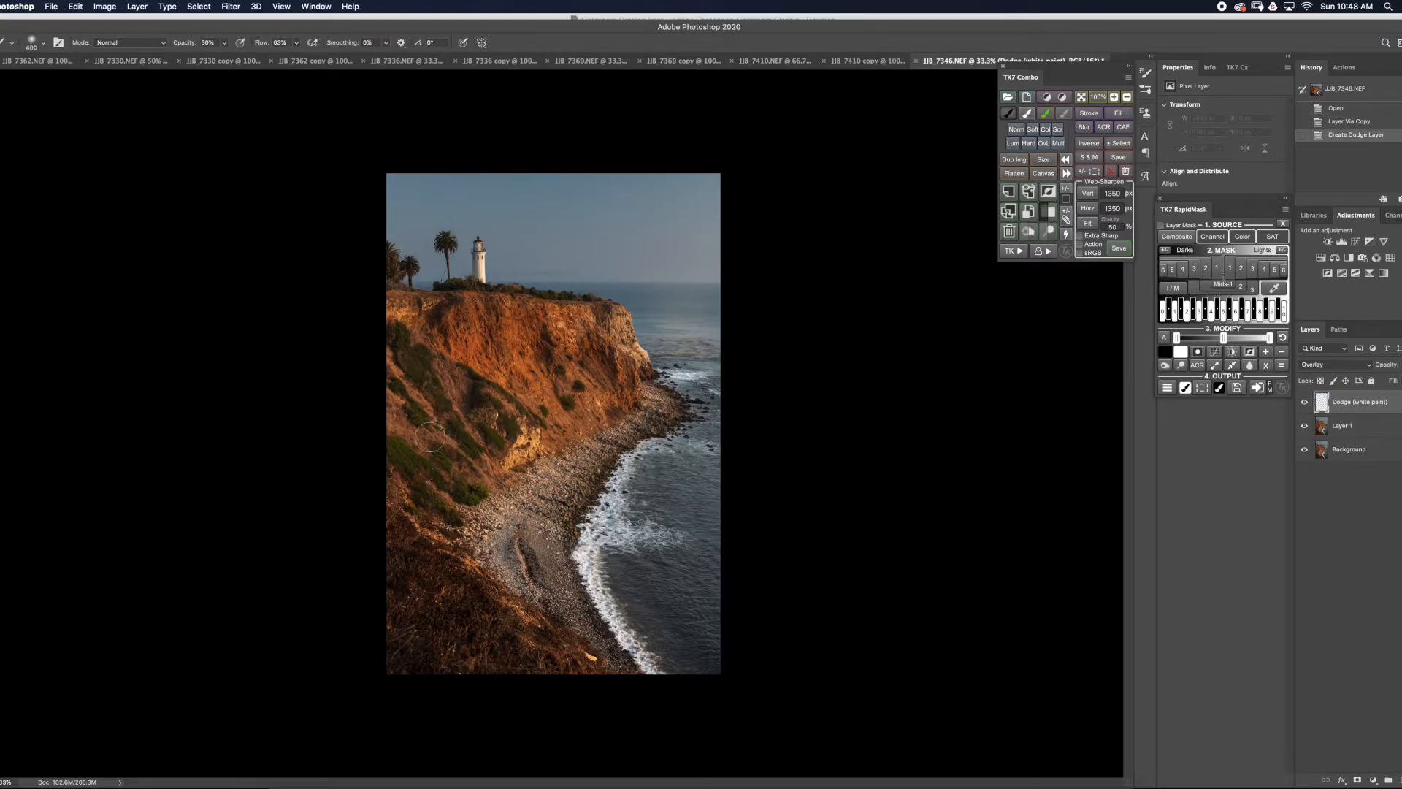
- Paint on the dodge layer to lighten the green vegetation and orange slopes of the cliff face
mouse_move(402, 344)
mouse_down()
mouse_move(464, 442)
mouse_move(456, 461)
mouse_move(399, 453)
mouse_move(428, 472)
mouse_up()
drag(447, 485, 449, 486)
mouse_move(467, 494)
mouse_down()
mouse_move(427, 494)
mouse_move(453, 517)
mouse_up()
drag(479, 403, 510, 432)
drag(495, 441, 496, 443)
mouse_move(553, 361)
mouse_down()
mouse_move(565, 402)
mouse_move(583, 377)
mouse_up()
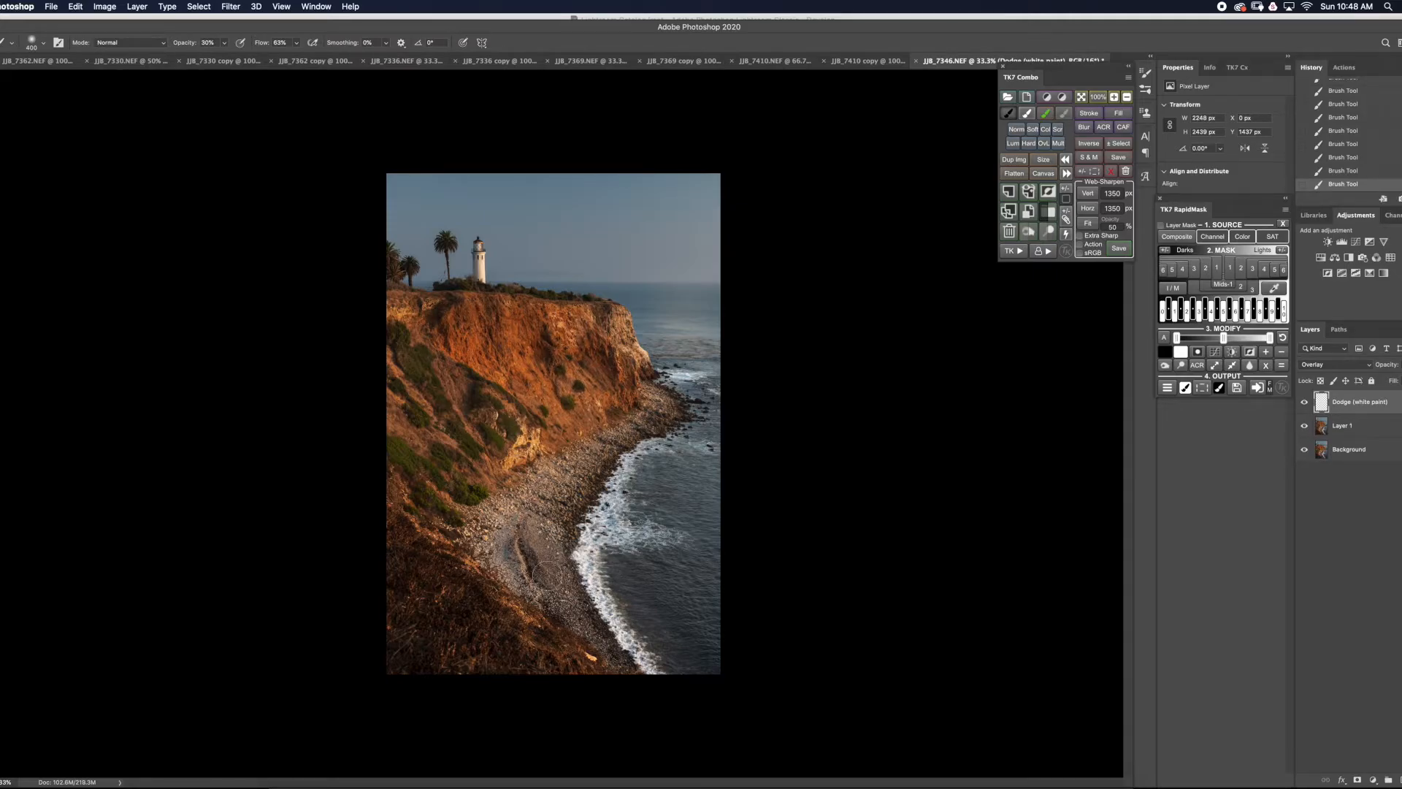
- Lighten the ocean water and the surf line along the beach by painting on the dodge layer
mouse_move(649, 533)
mouse_down()
mouse_move(664, 539)
mouse_move(621, 535)
mouse_move(615, 492)
mouse_move(665, 455)
mouse_move(693, 398)
mouse_move(665, 373)
mouse_move(687, 376)
mouse_up()
drag(586, 553, 603, 609)
drag(646, 661, 660, 681)
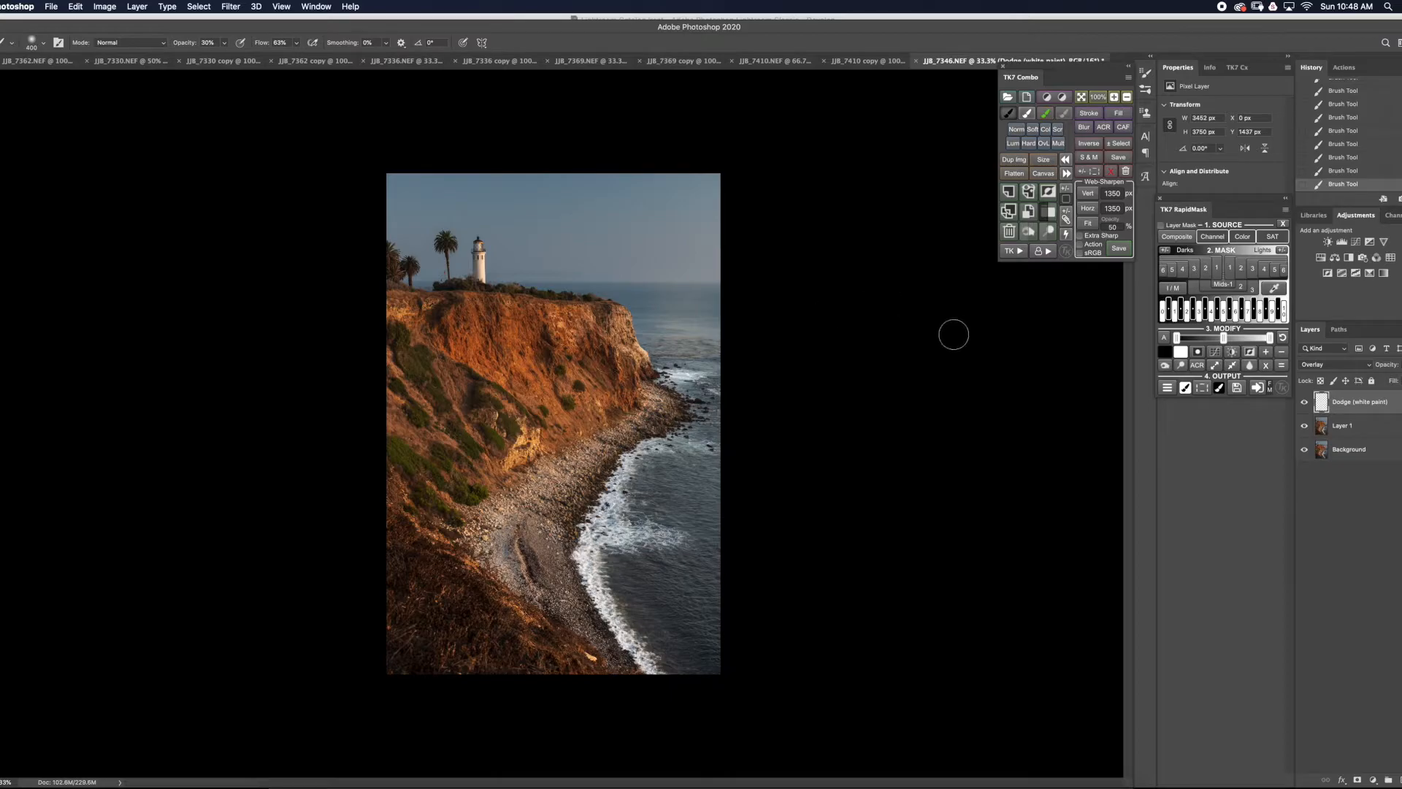
- Add a burn layer for black paint and, with a smaller brush, darken the rocky shoreline from the headland tip down along the surf
click(1028, 232)
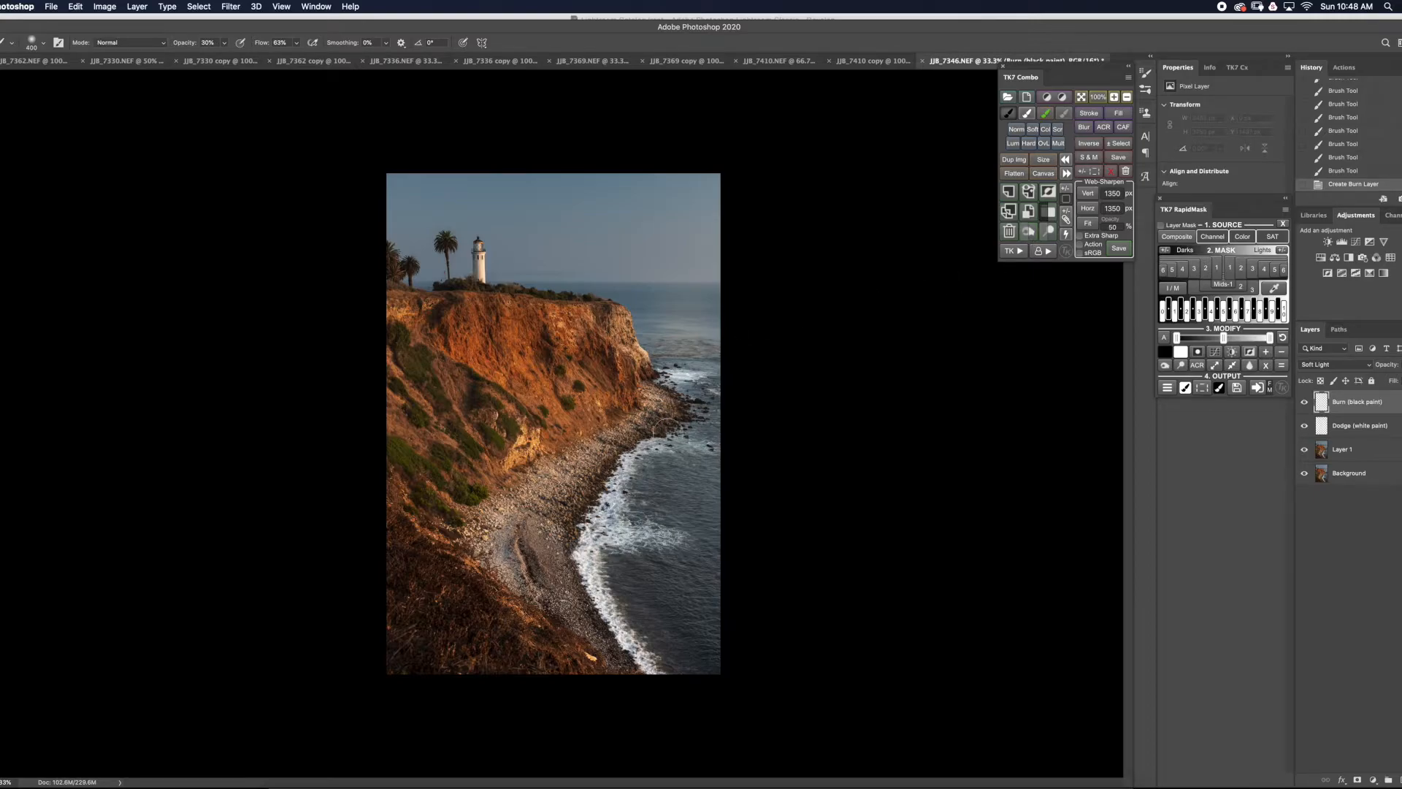
key(bracketleft)
click(649, 376)
click(647, 375)
click(664, 387)
click(672, 398)
click(681, 413)
click(669, 419)
click(657, 420)
click(647, 431)
click(631, 442)
click(611, 461)
click(608, 470)
click(589, 484)
click(579, 500)
click(572, 515)
click(569, 539)
click(567, 568)
click(580, 593)
click(589, 612)
click(597, 630)
click(614, 652)
- Continue burning over the pebble beach, the lower shoreline beside the surf, and a spot on the upper cliff face
mouse_move(522, 541)
mouse_down()
mouse_move(532, 575)
mouse_move(540, 540)
mouse_move(561, 568)
mouse_up()
click(579, 610)
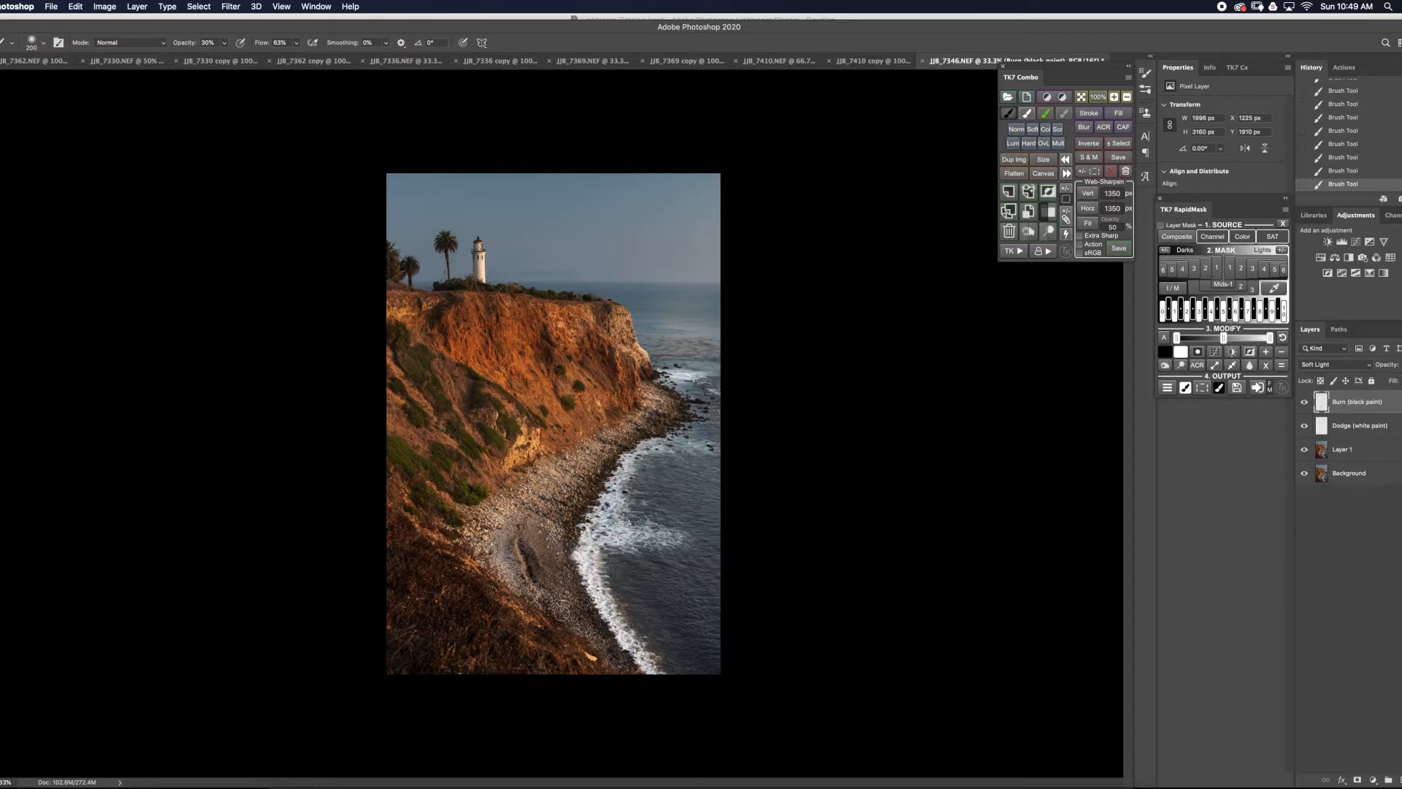
drag(579, 607, 628, 669)
mouse_move(547, 334)
mouse_down()
mouse_move(547, 320)
mouse_move(548, 343)
mouse_up()
- Stamp the visible layers into a new layer and apply Smart Sharpen with Amount 230%, Radius 1.0 px and Reduce Noise 16%
key(ctrl+alt+shift+e)
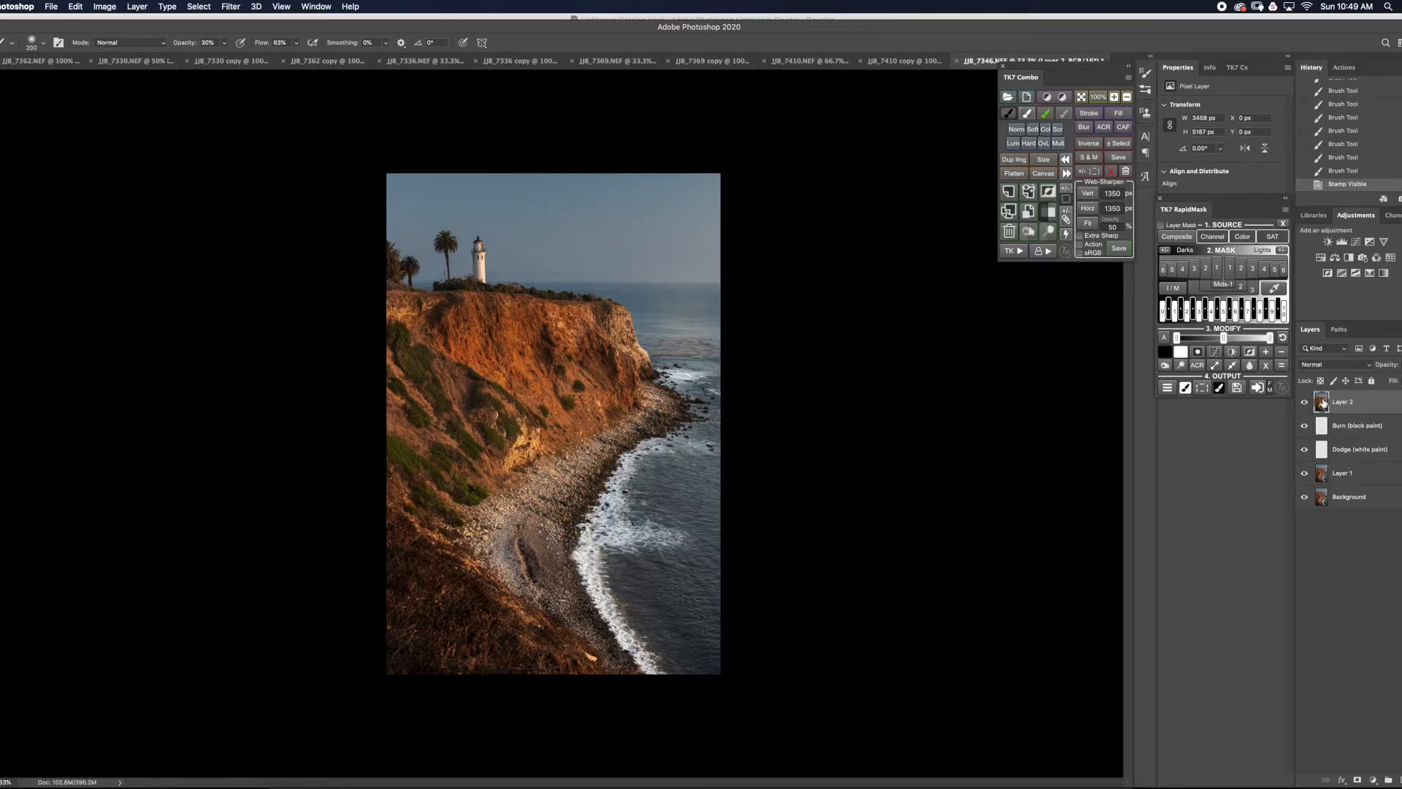
click(230, 8)
mouse_move(261, 211)
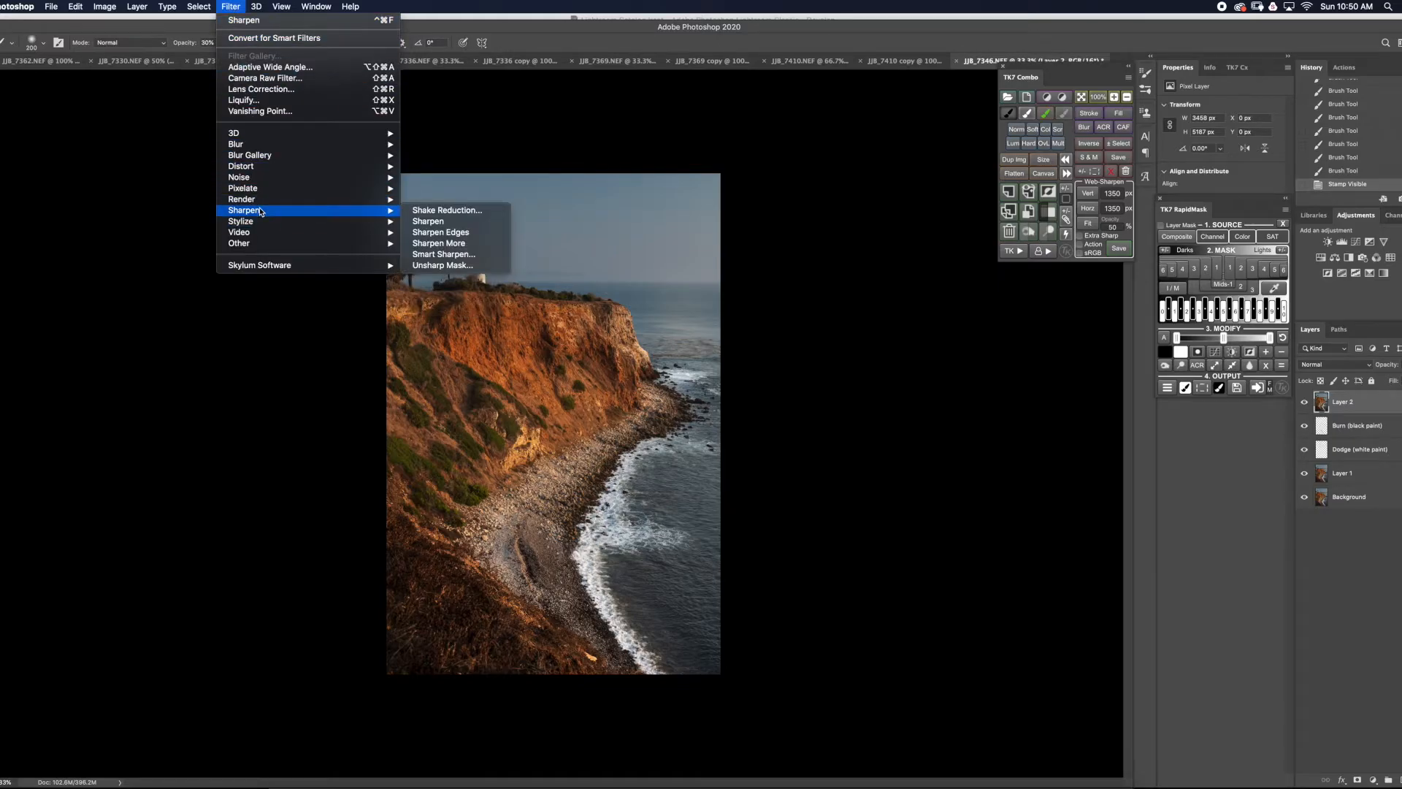
click(423, 256)
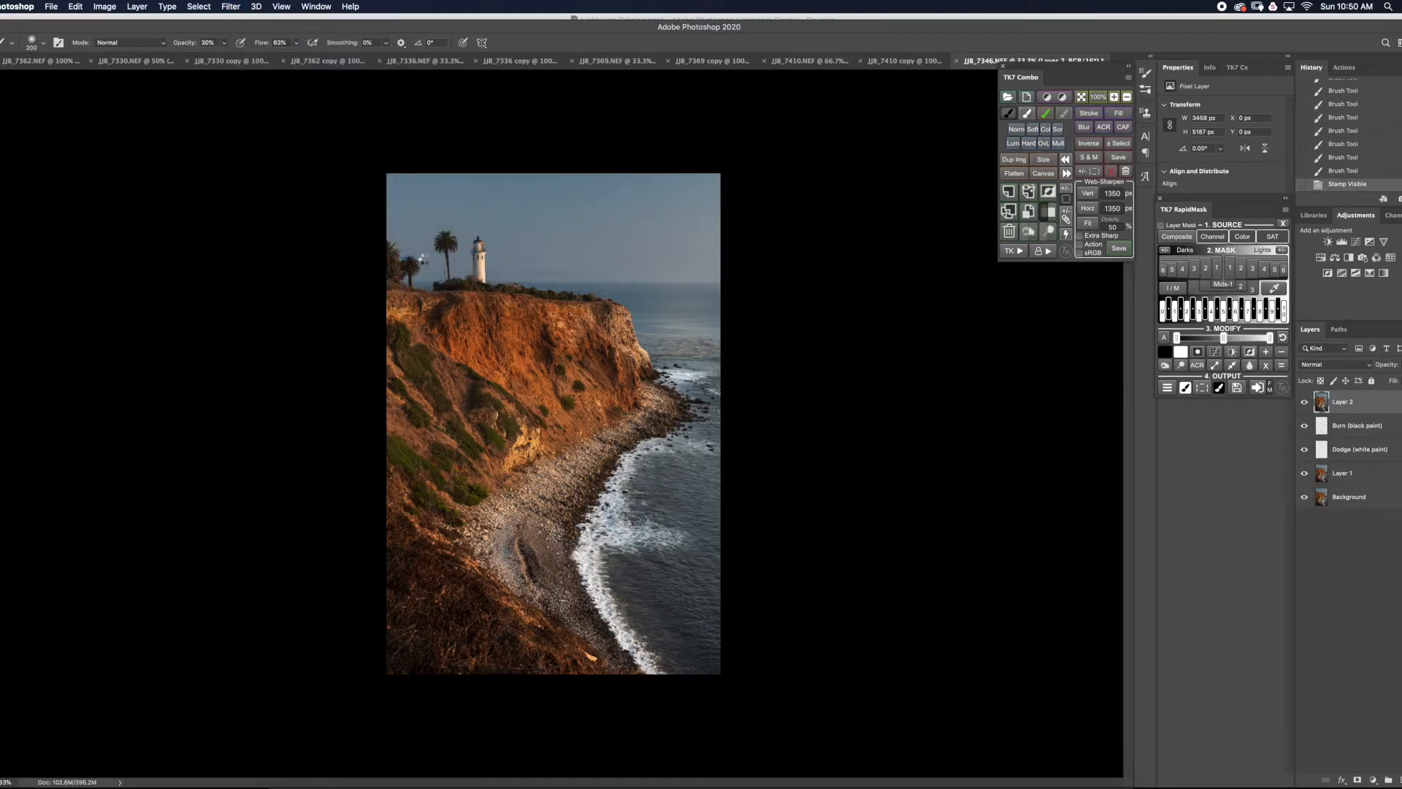
mouse_move(608, 192)
mouse_down()
mouse_move(654, 266)
mouse_move(666, 244)
mouse_move(633, 241)
mouse_move(676, 234)
mouse_move(704, 201)
mouse_move(670, 193)
mouse_move(616, 229)
mouse_move(635, 234)
mouse_move(635, 204)
mouse_move(621, 197)
mouse_move(642, 225)
mouse_move(601, 207)
mouse_move(642, 187)
mouse_move(628, 223)
mouse_move(652, 199)
mouse_up()
click(608, 281)
click(608, 281)
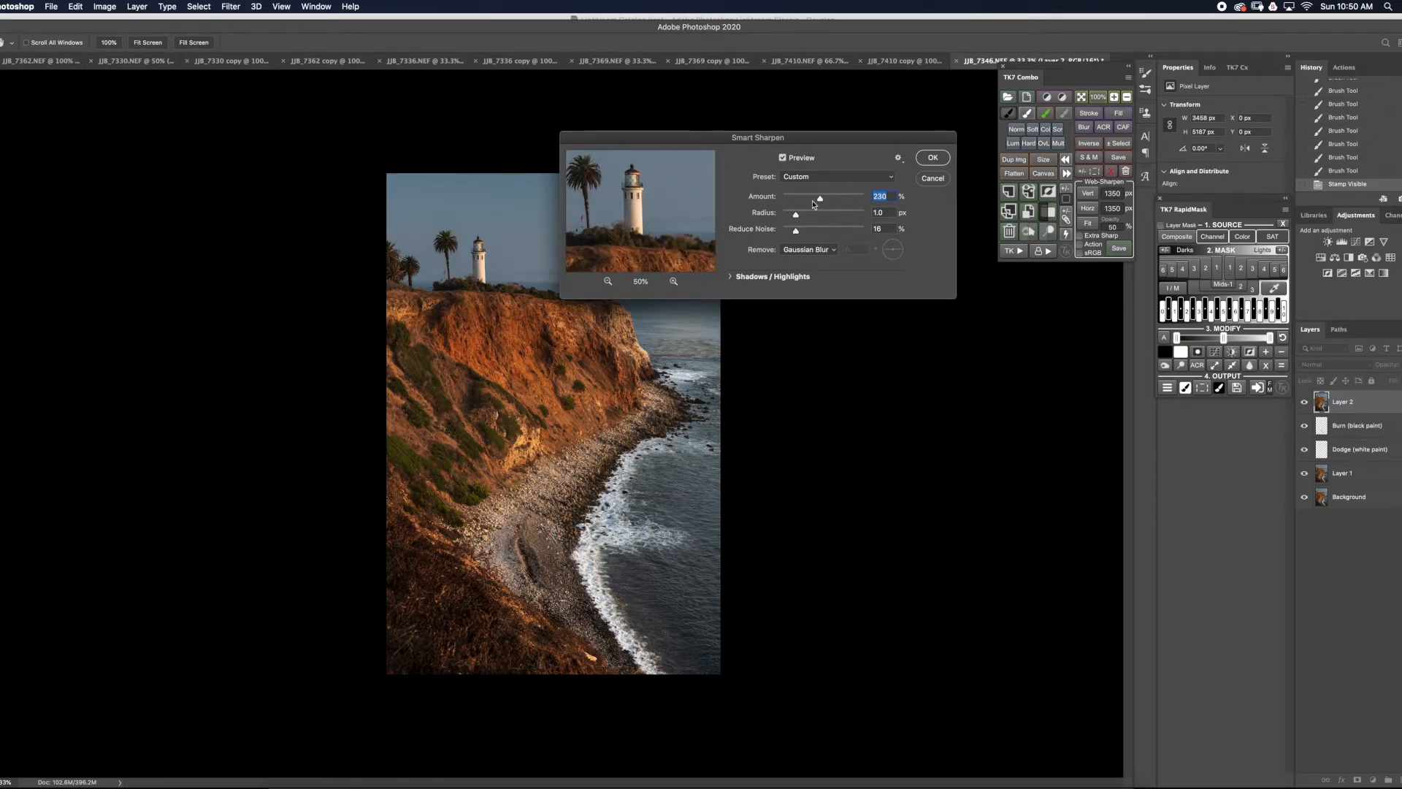
drag(797, 217, 826, 215)
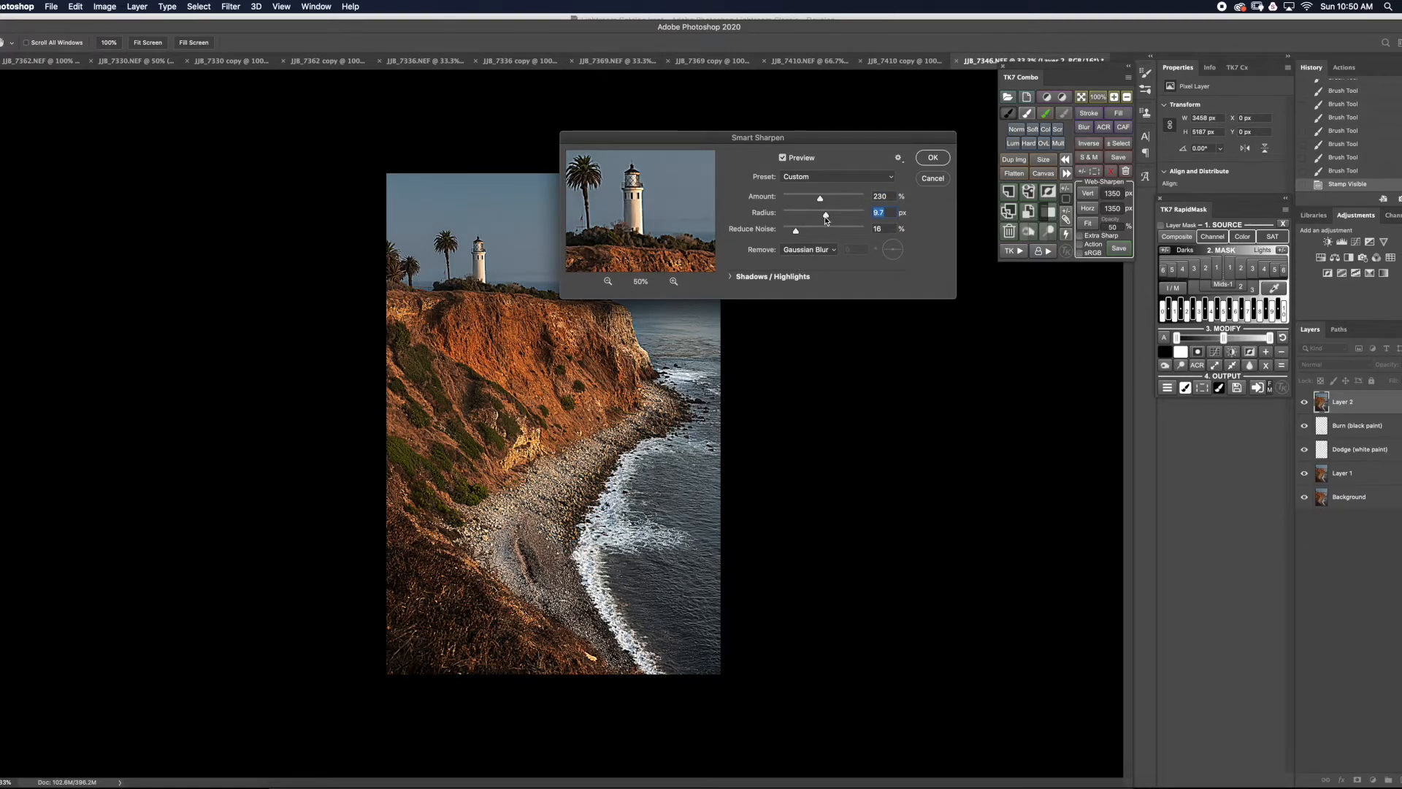
drag(827, 213, 794, 217)
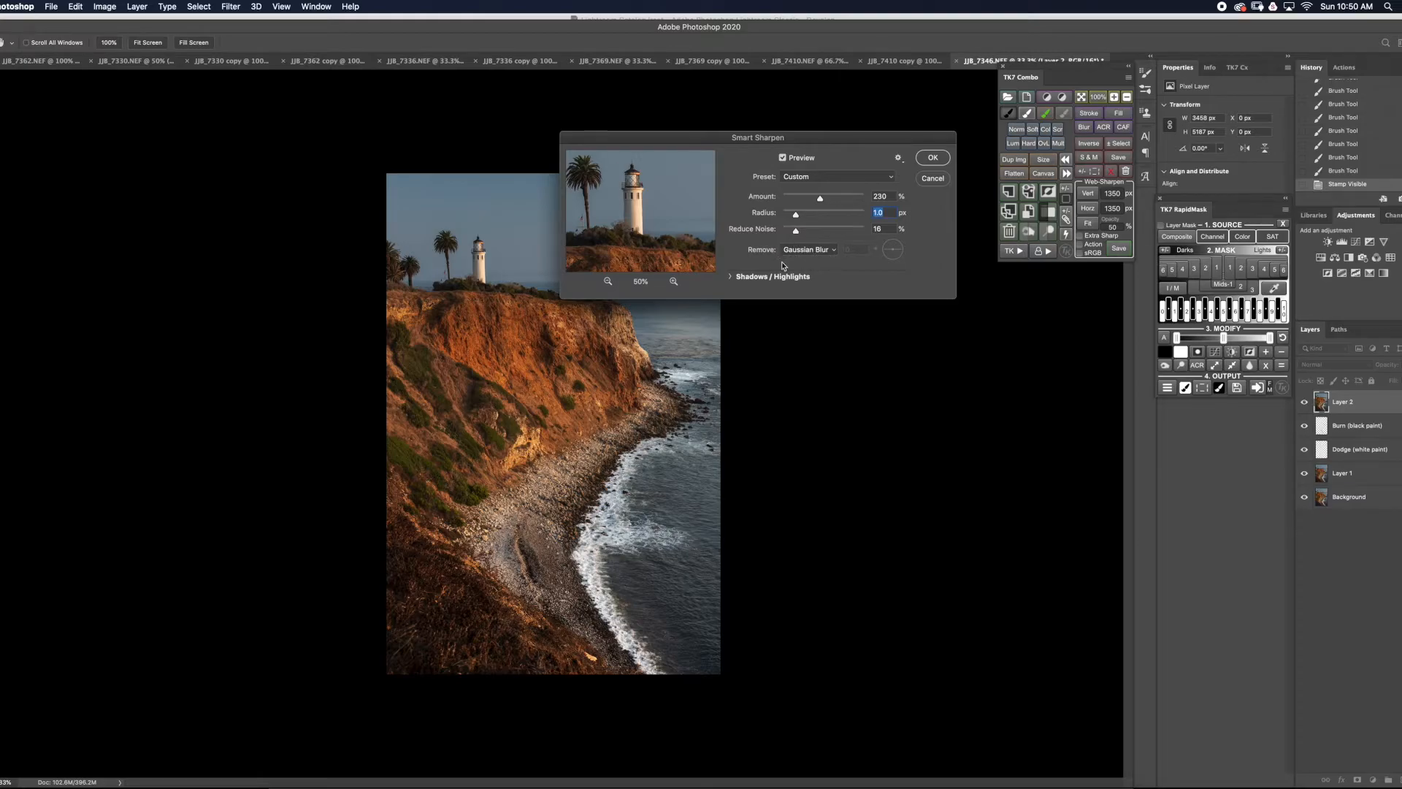
click(944, 160)
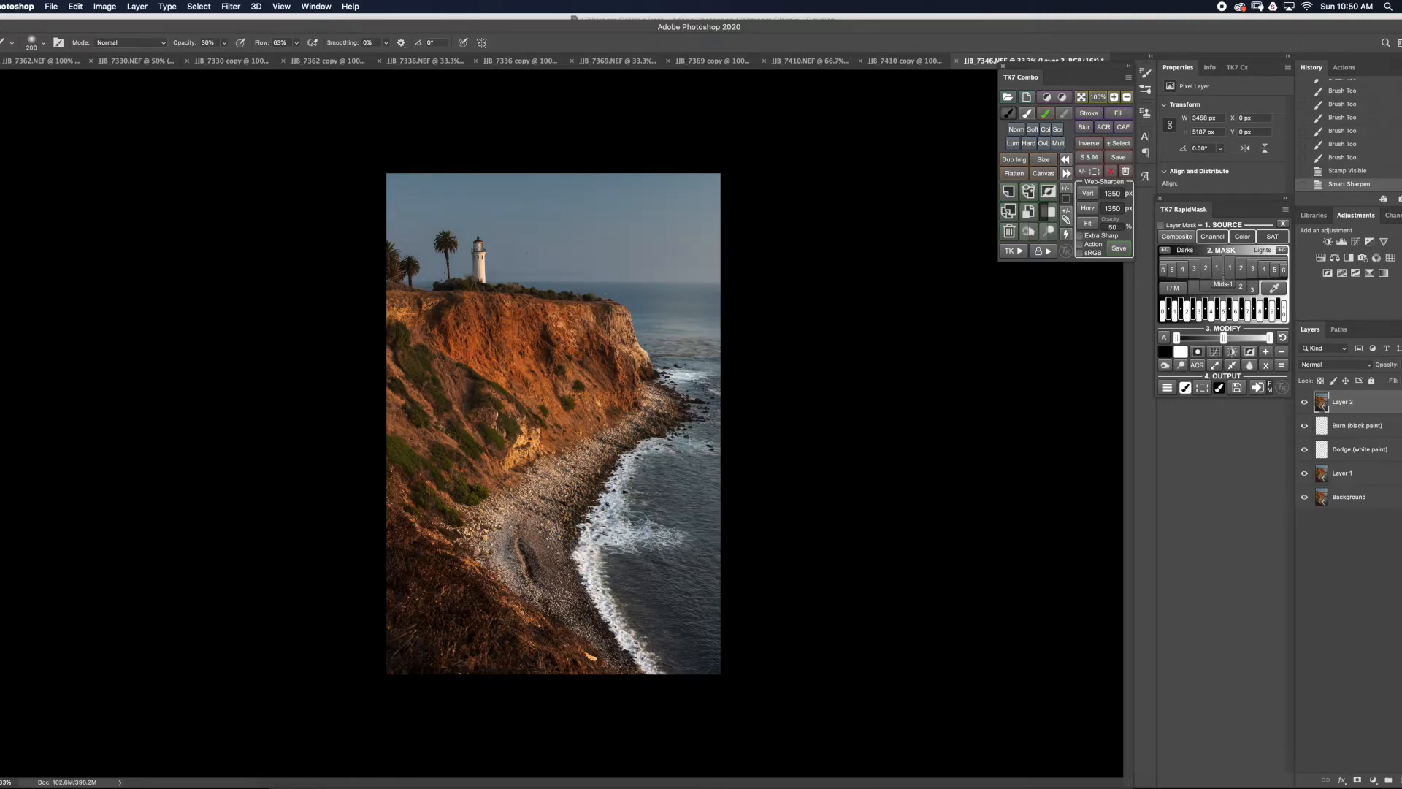
- Flatten the image and convert its color profile to Working RGB - sRGB IEC61966-2.1
click(1014, 174)
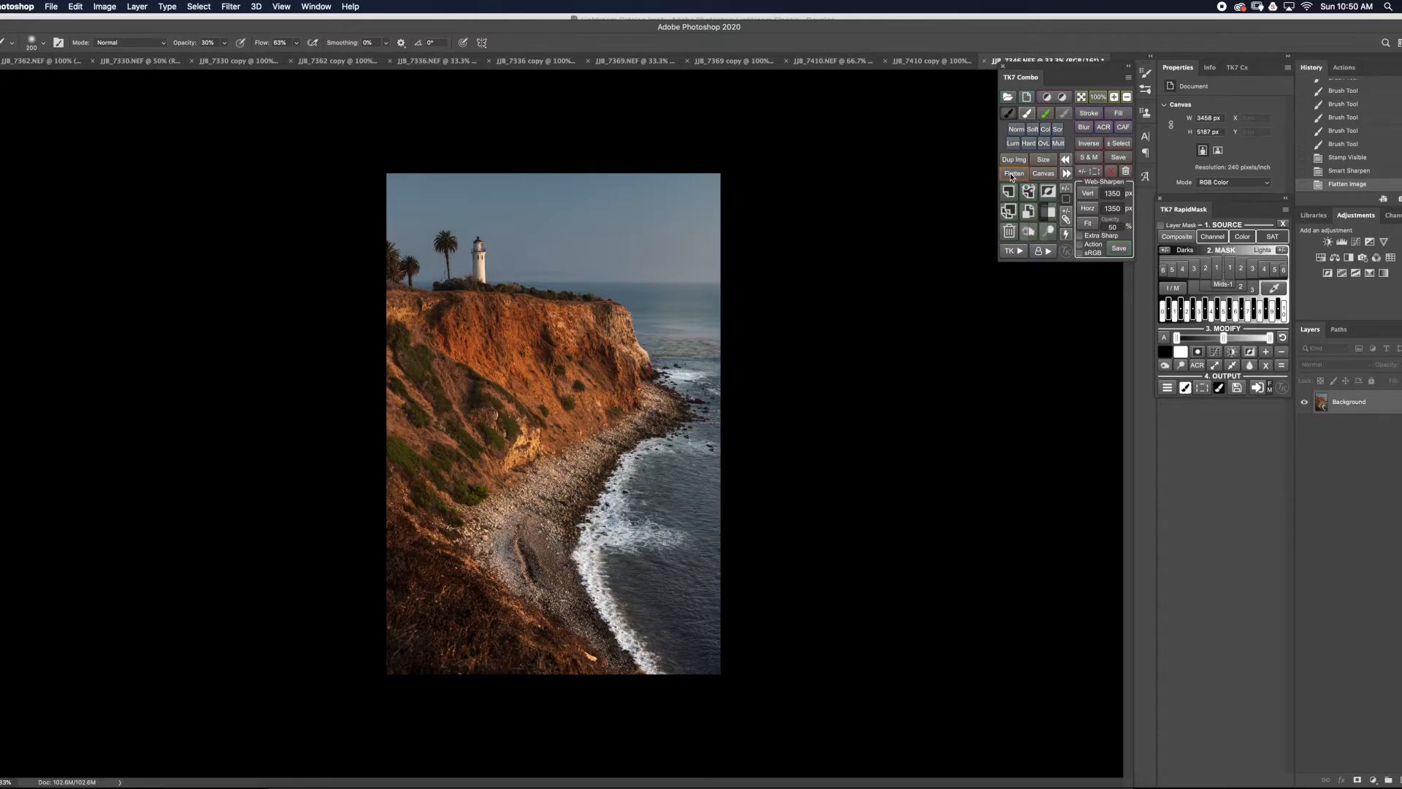
click(50, 7)
mouse_move(76, 6)
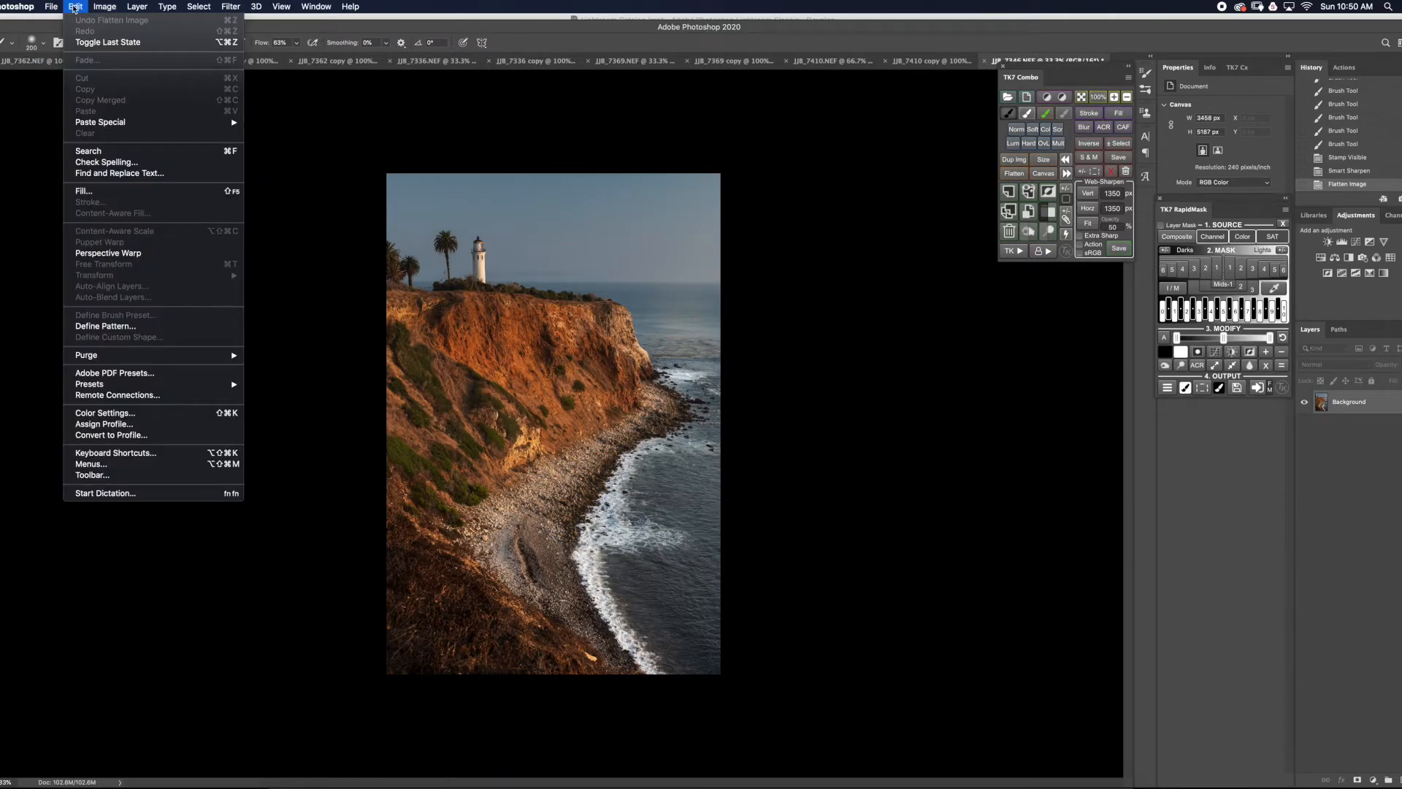
click(102, 436)
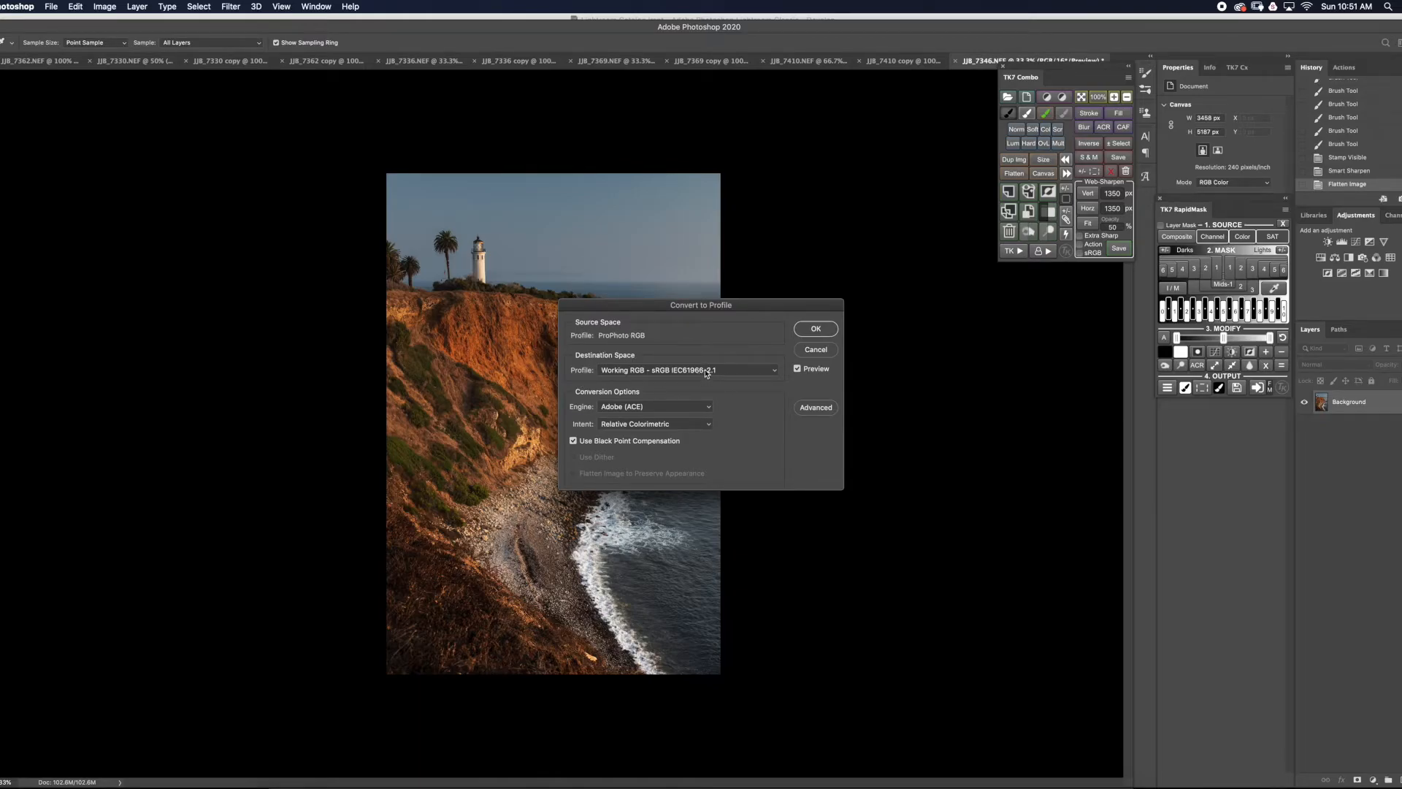
click(815, 329)
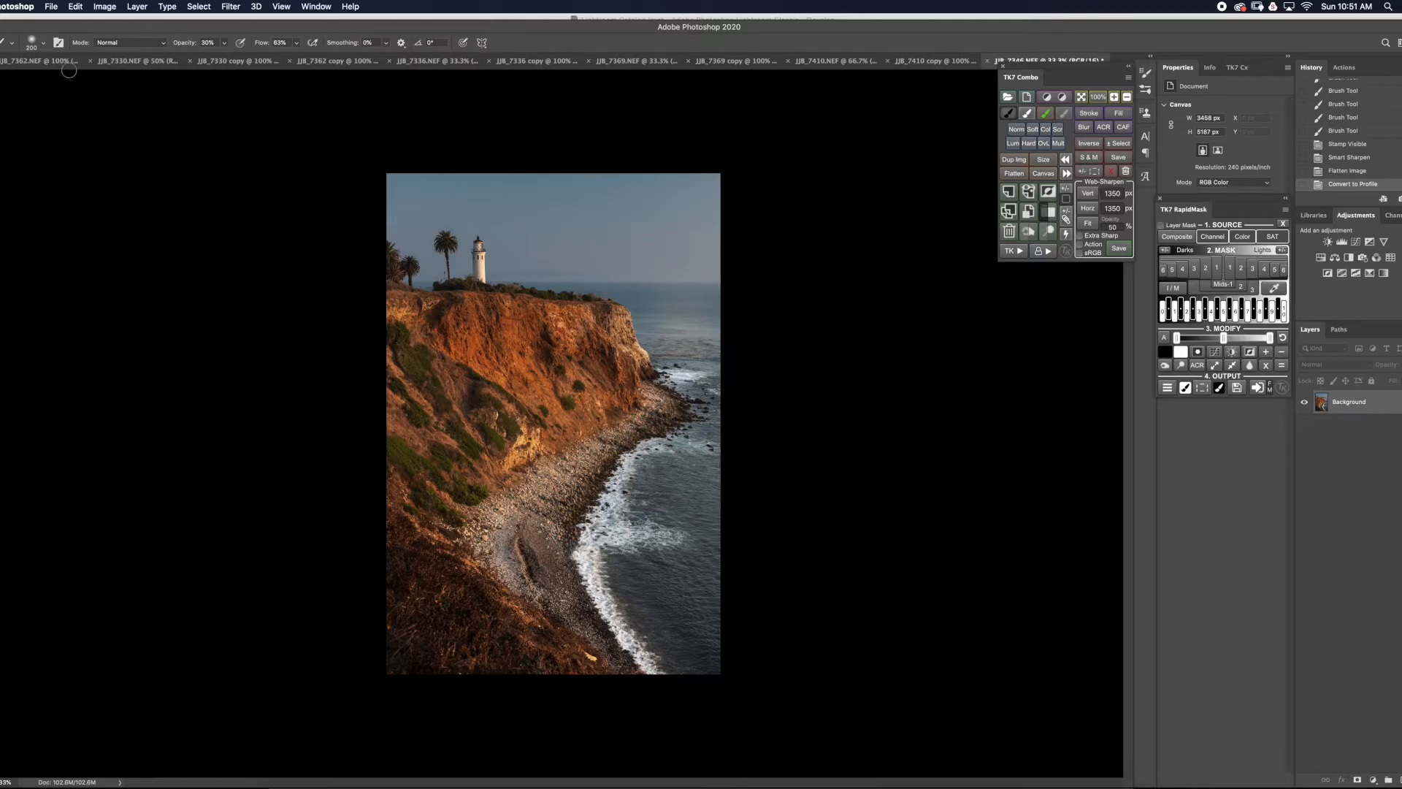
- Save the image on the computer as a JPEG named Lighthouse.jpg in the Desktop folder, accepting the JPEG options
click(51, 8)
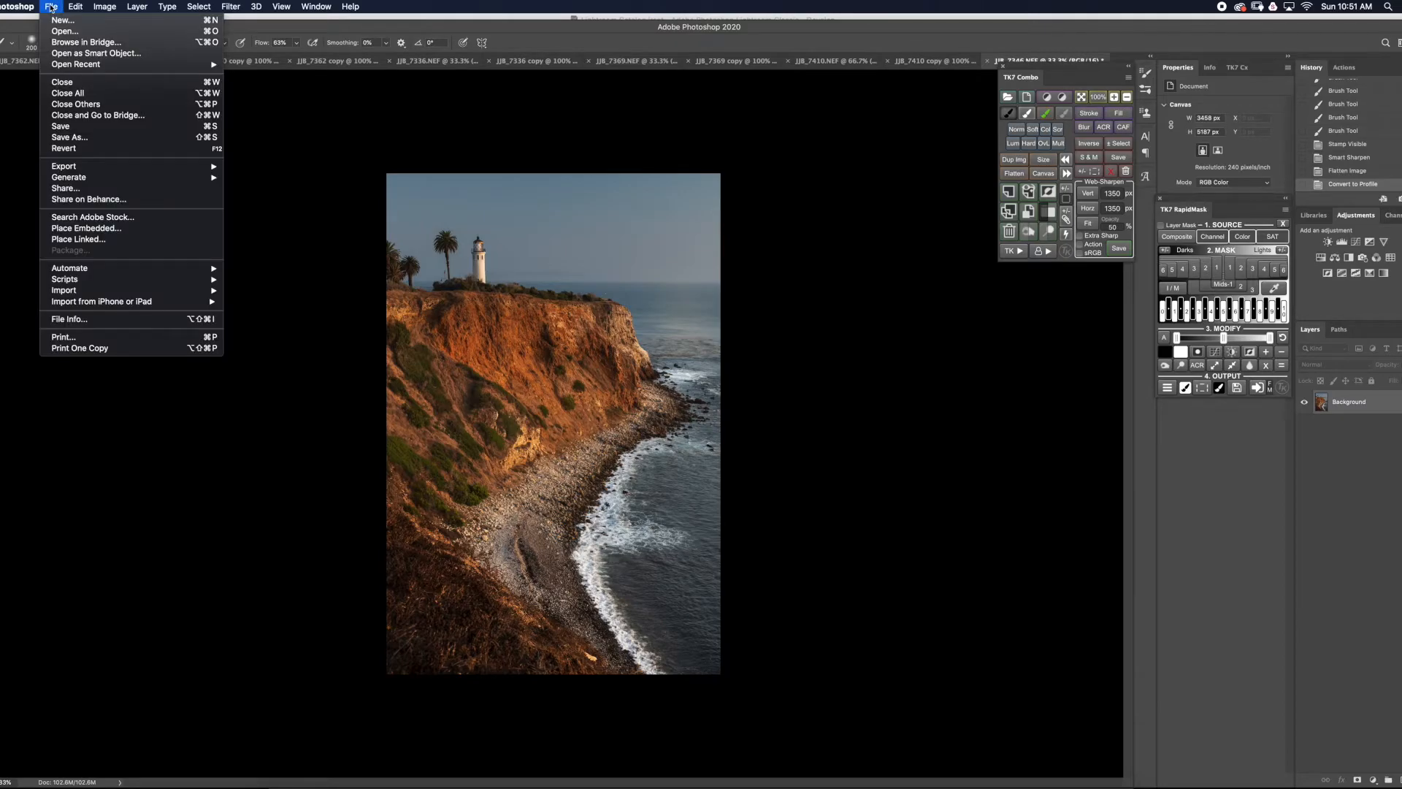
click(58, 139)
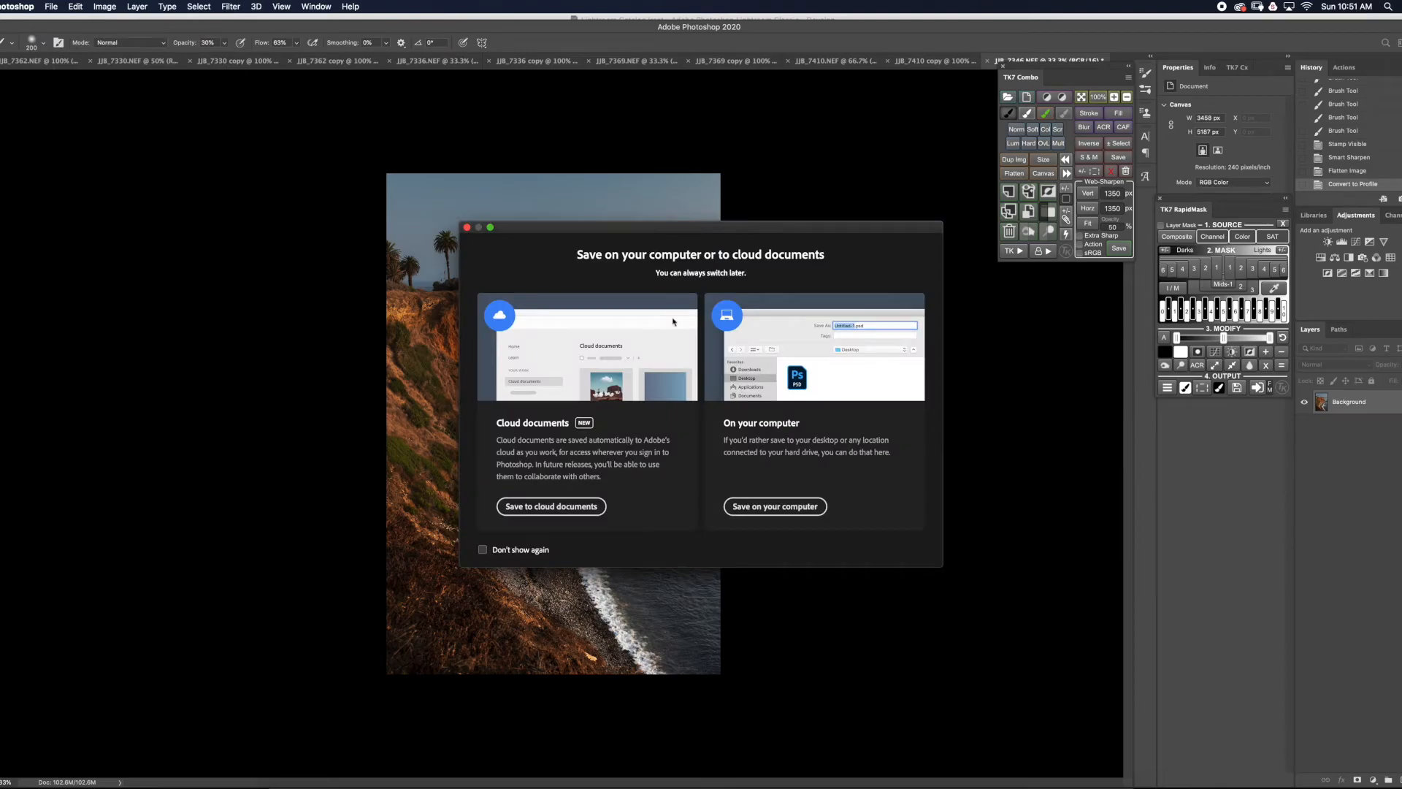
click(787, 508)
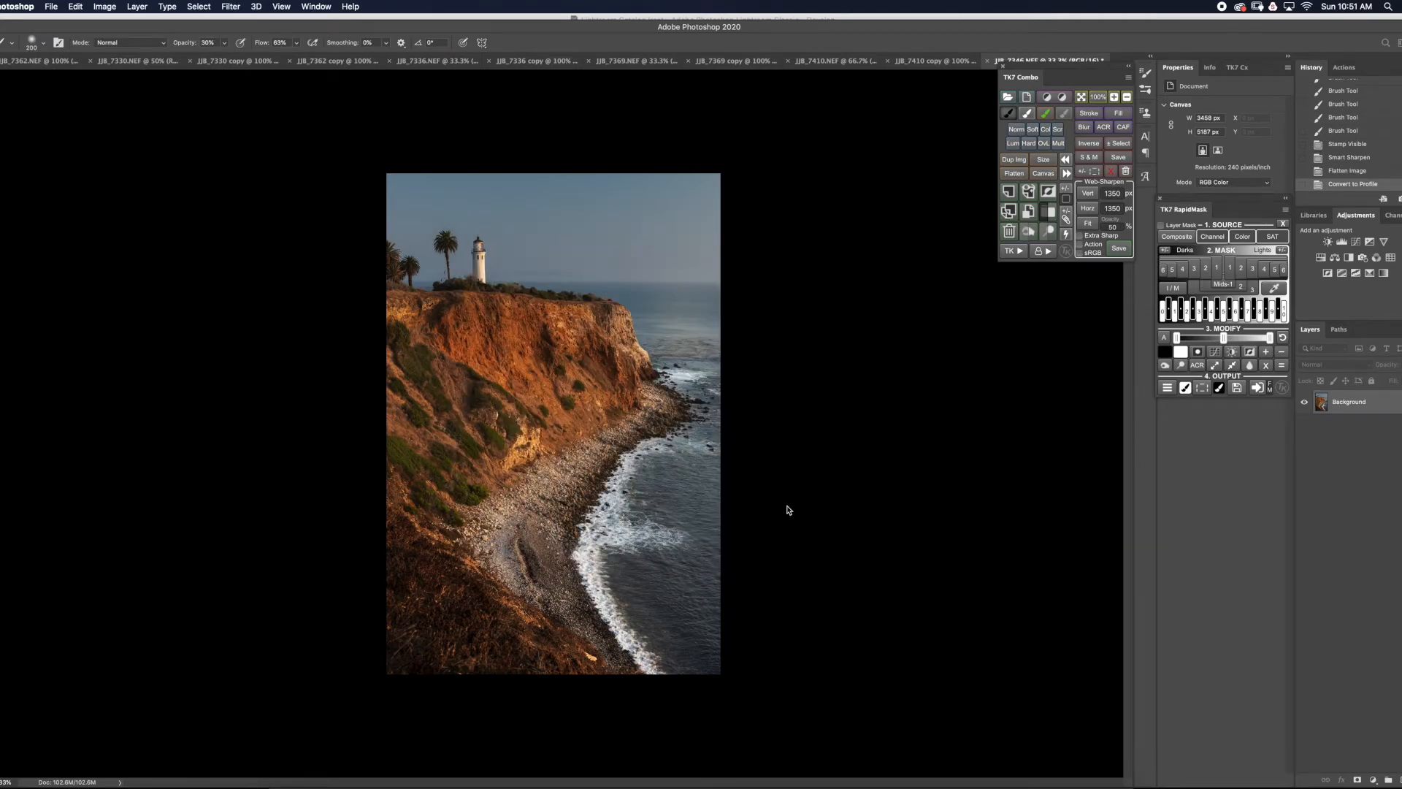
click(712, 298)
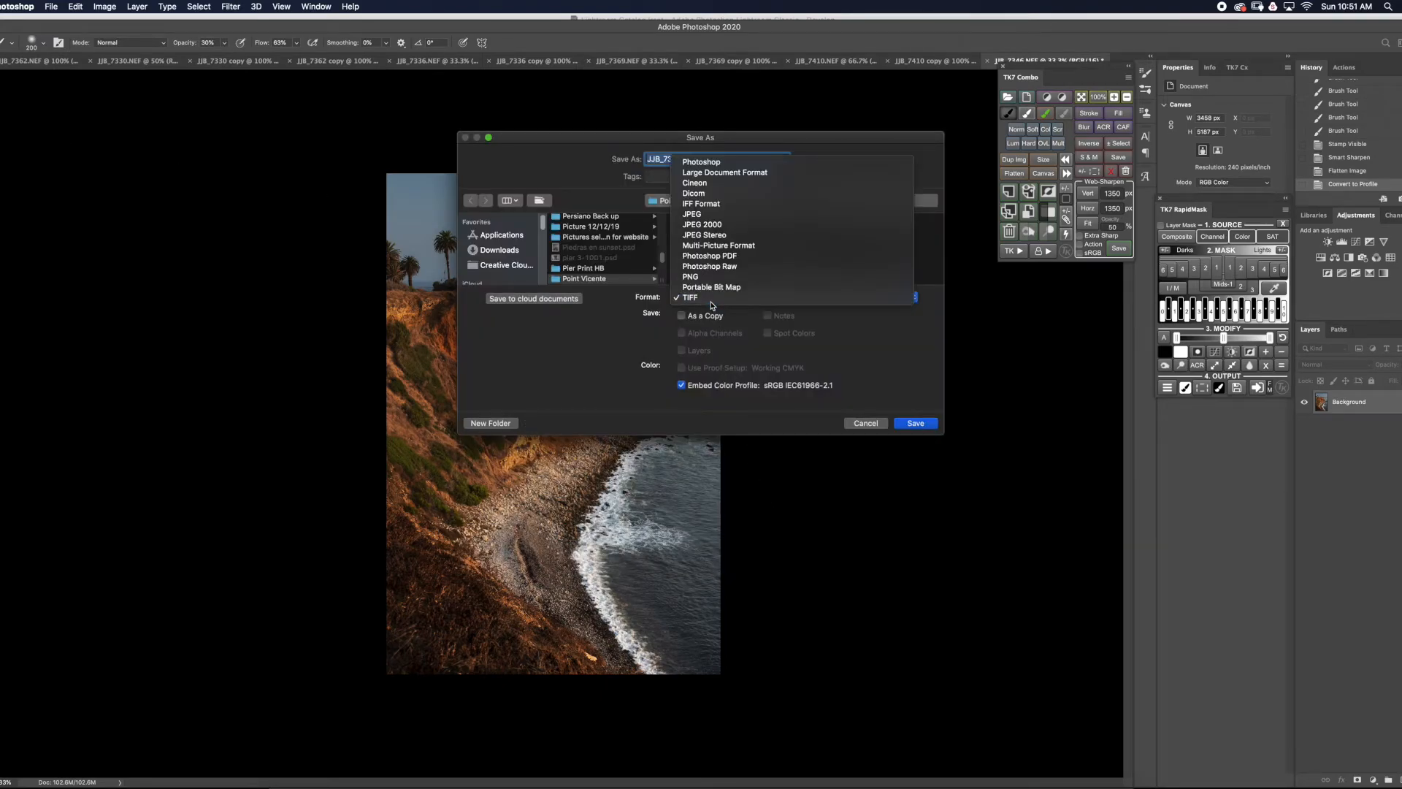
click(692, 214)
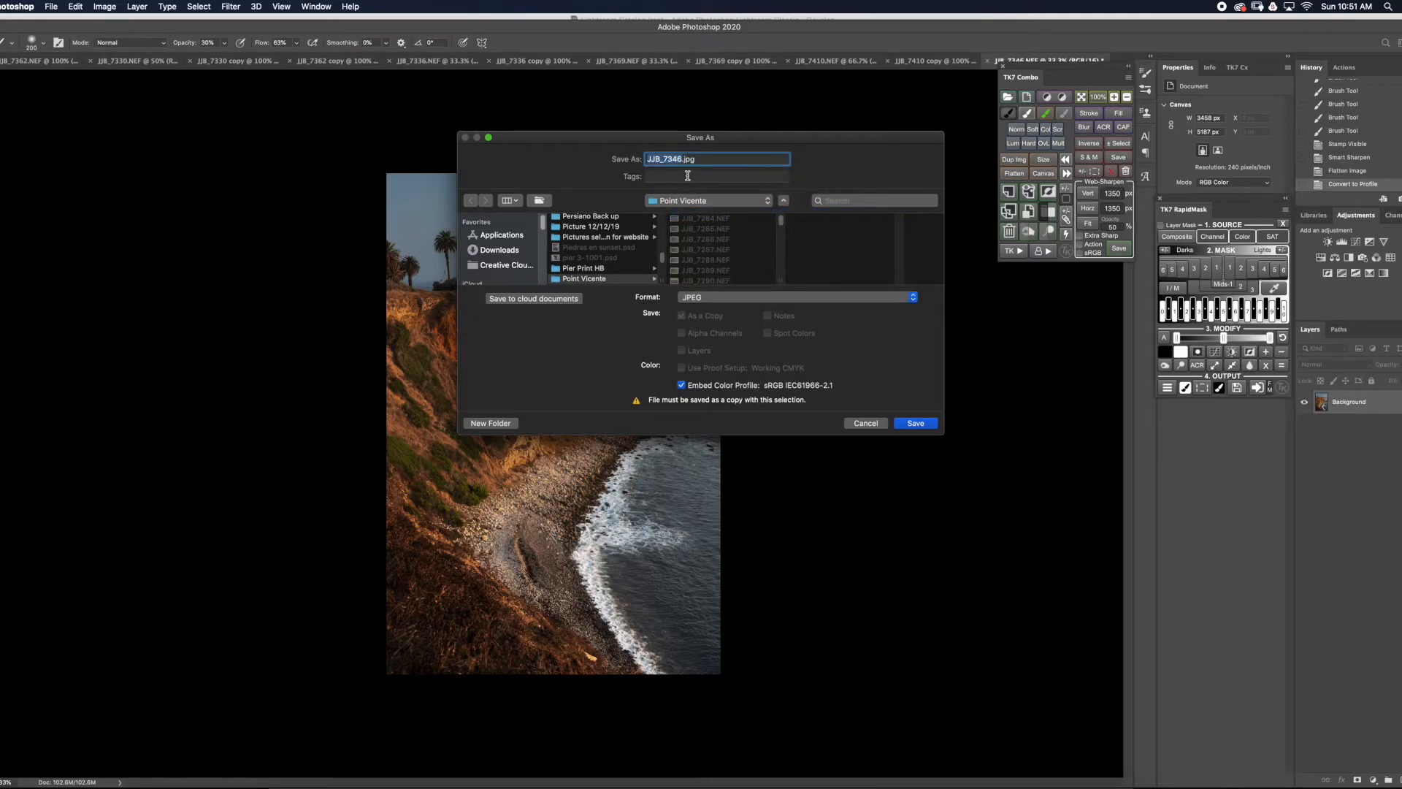
text(Lighthouse)
scroll(485, 265, down, 2)
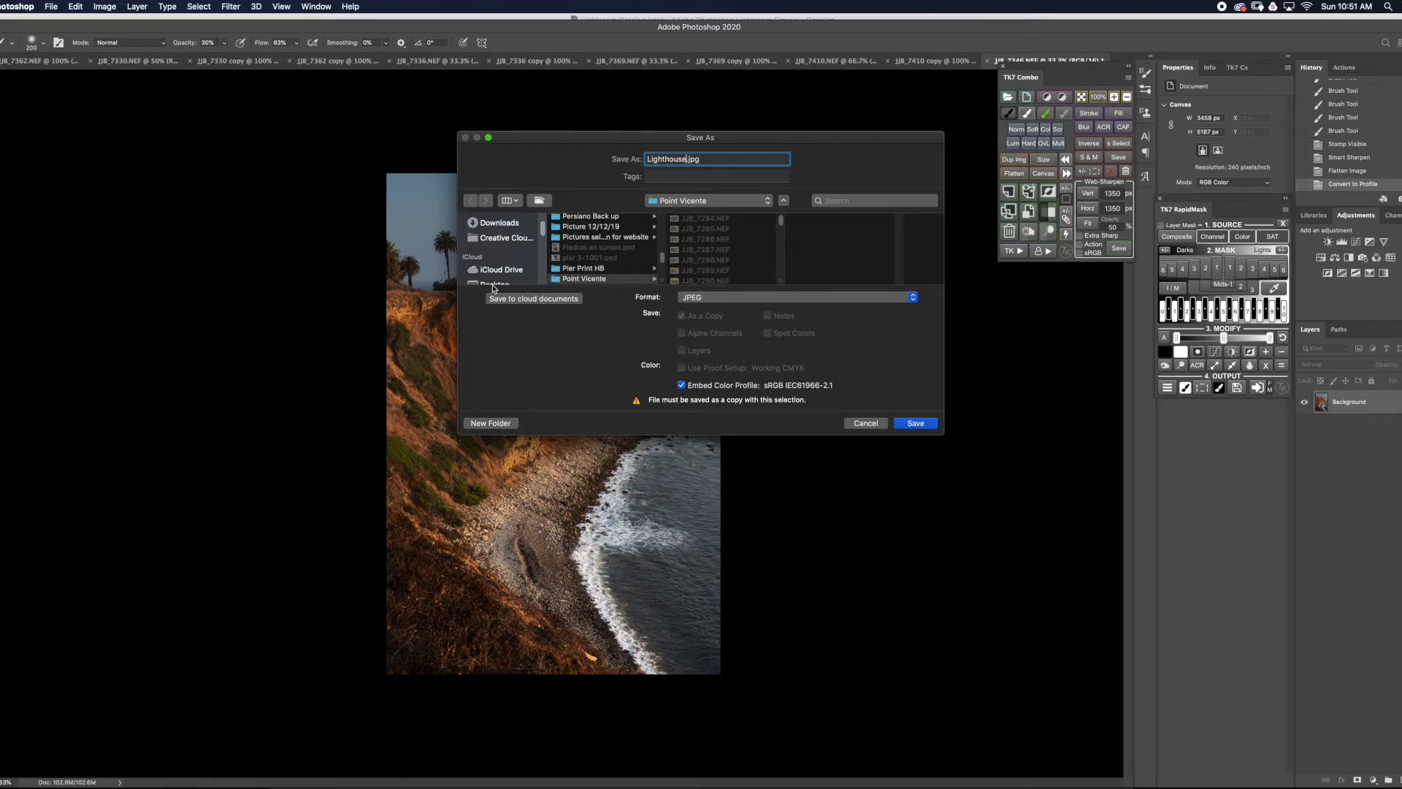
scroll(499, 277, down, 3)
click(495, 228)
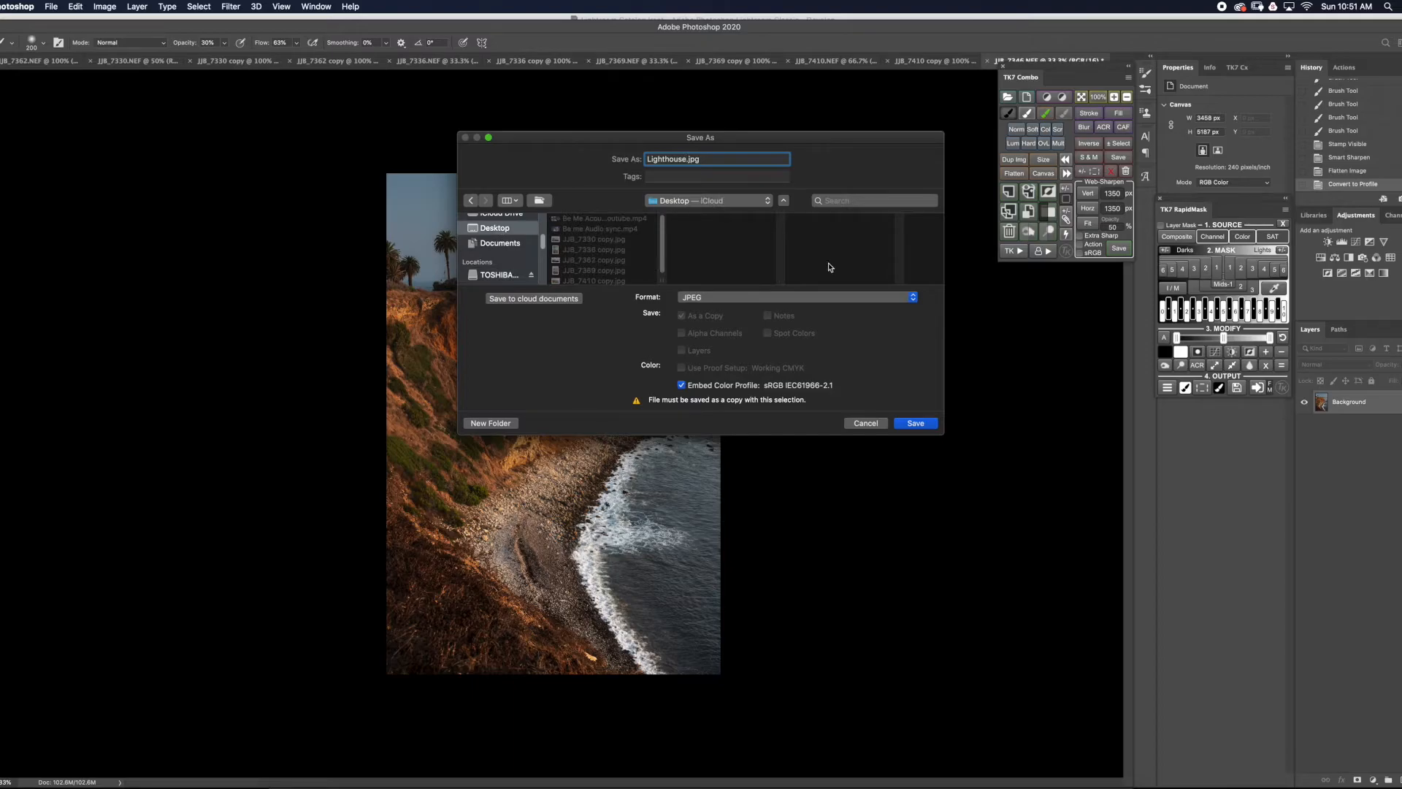
click(915, 423)
click(773, 230)
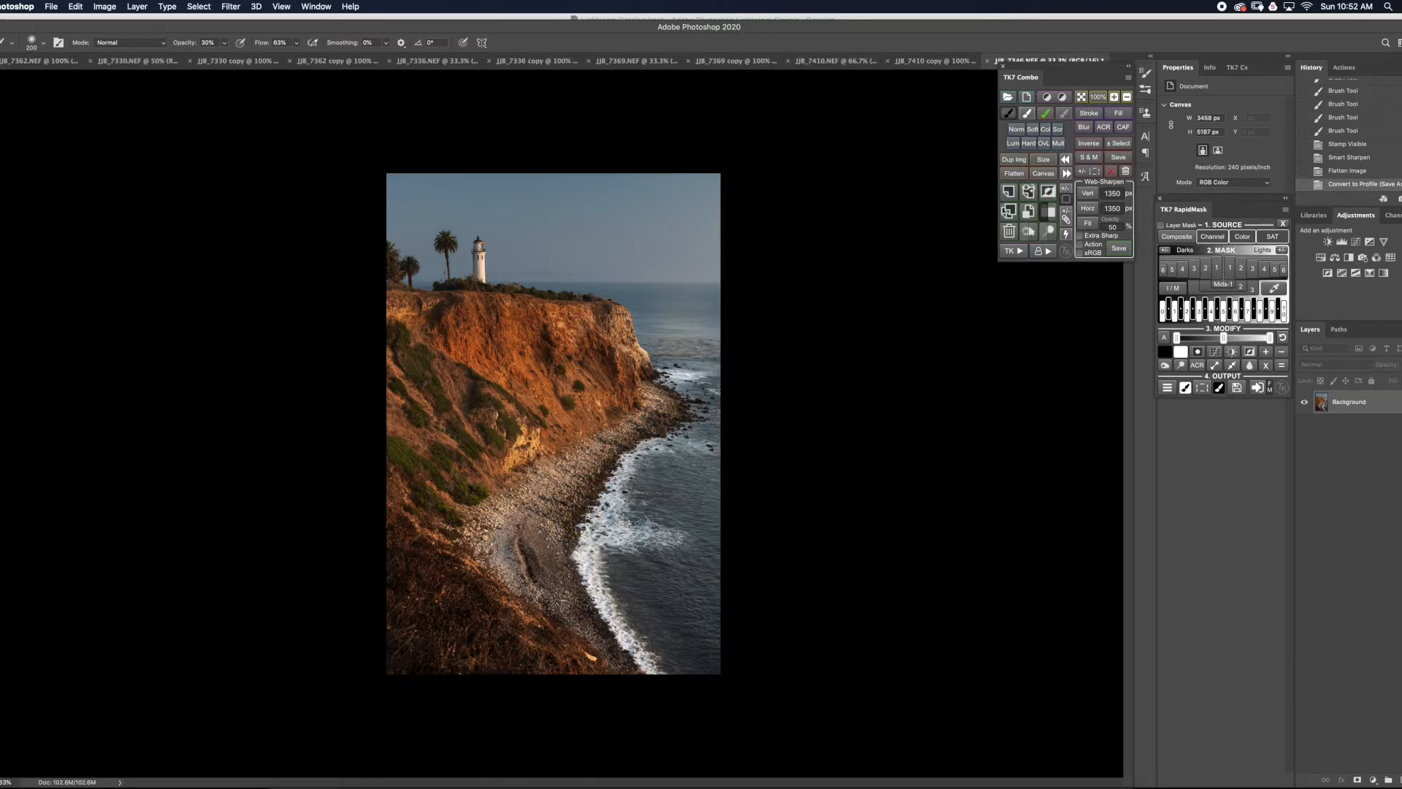
- Put away the Photoshop and Lightroom windows and switch to Professional Print & Layout
key(super+m)
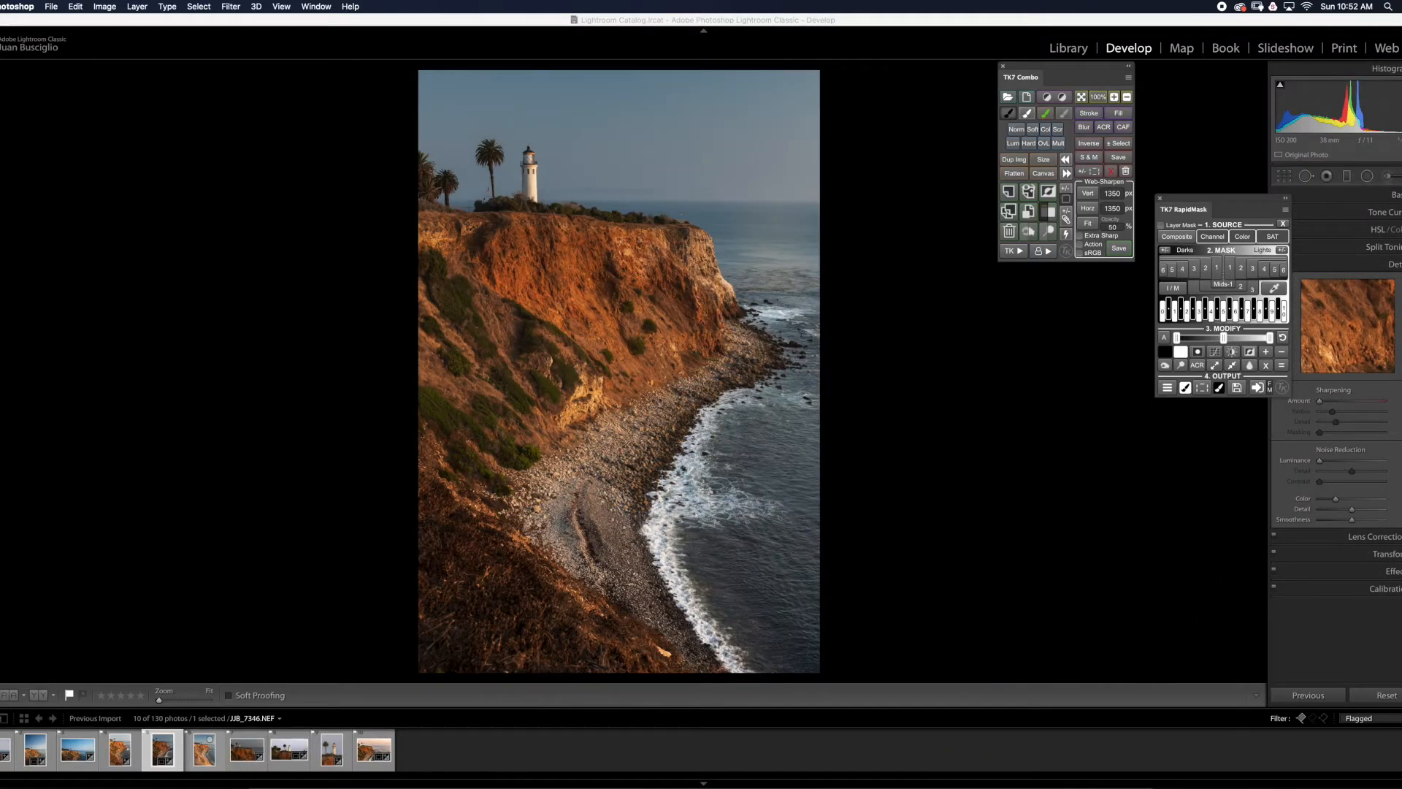
click(1, 20)
click(1029, 419)
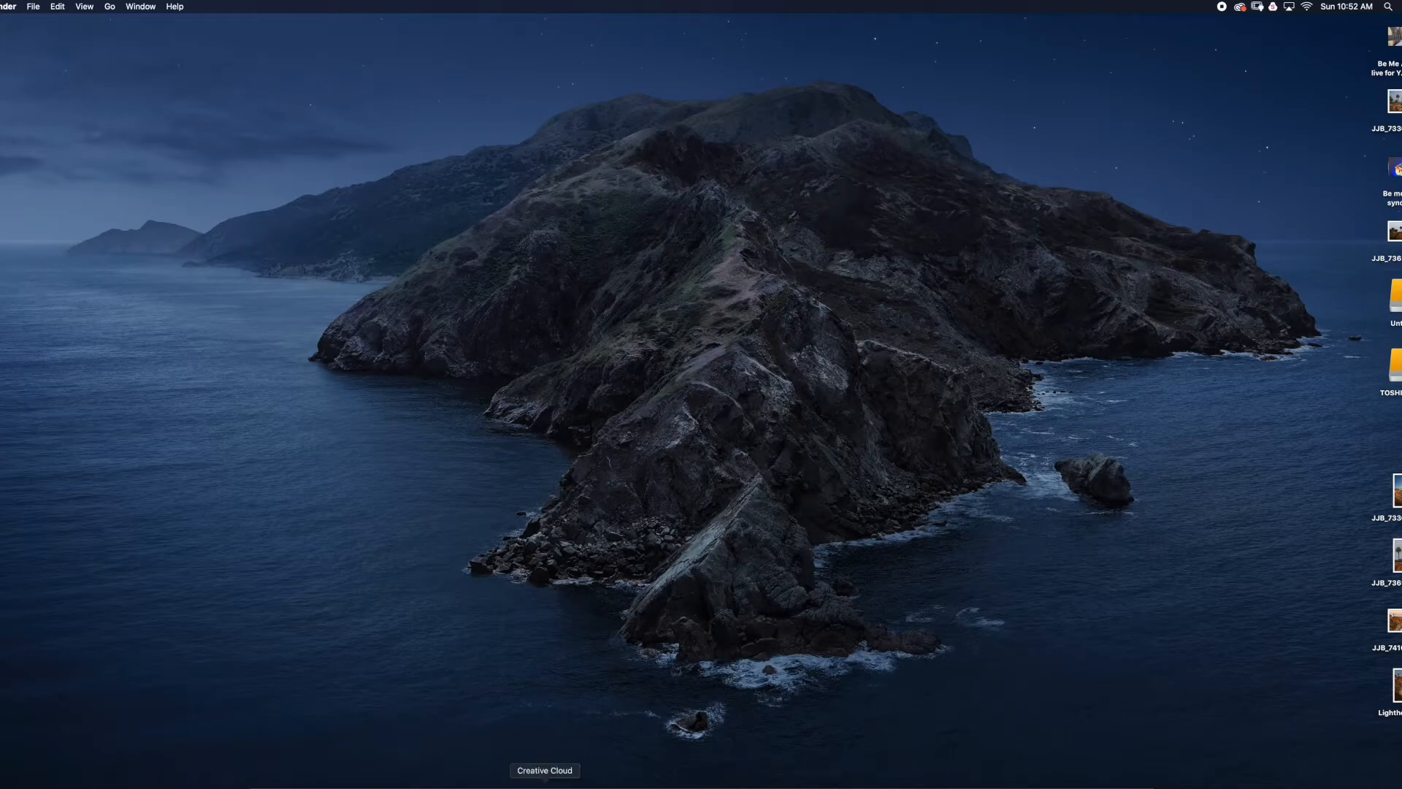
click(584, 785)
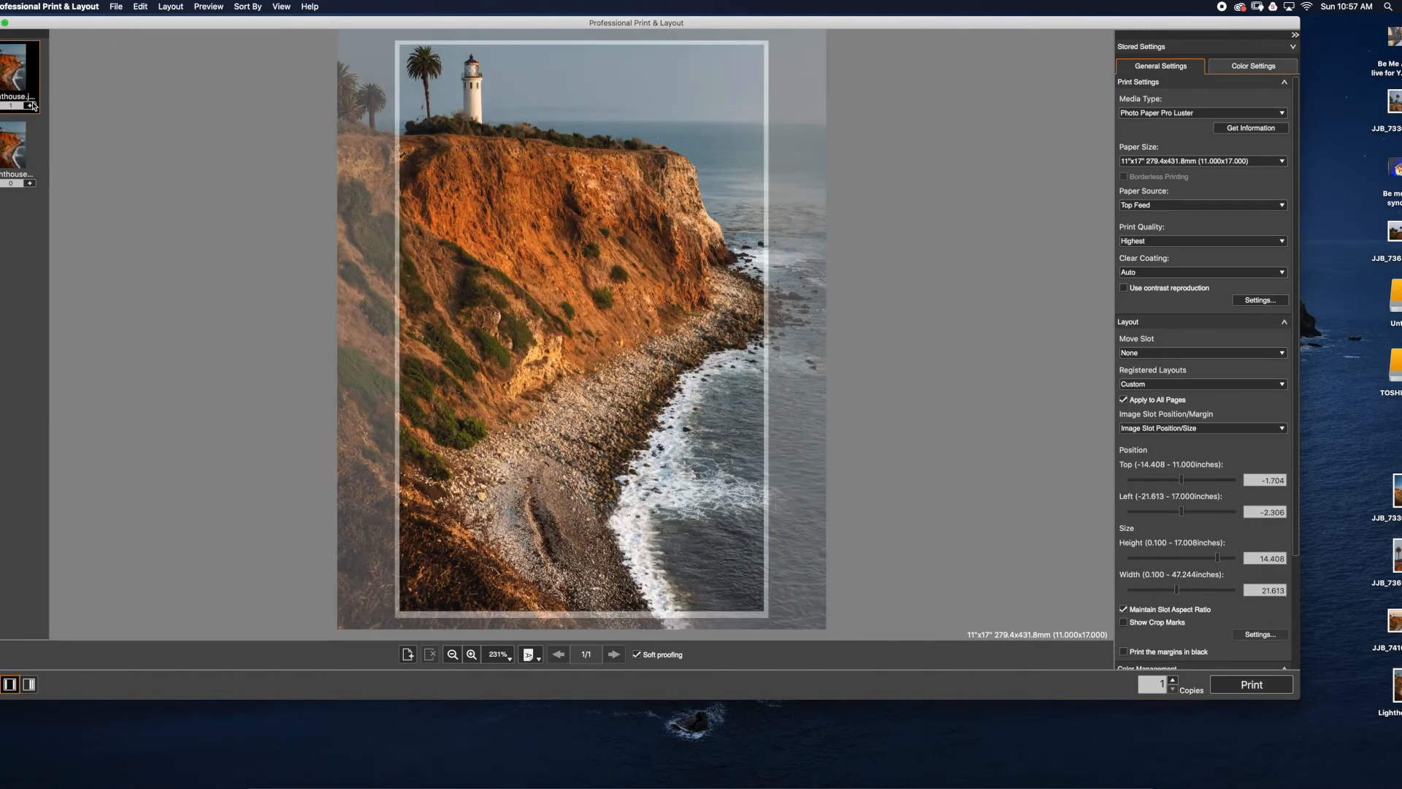
- Replace the first Lighthouse image on the page with the second one and remove the first from the thumbnails
click(33, 106)
click(29, 183)
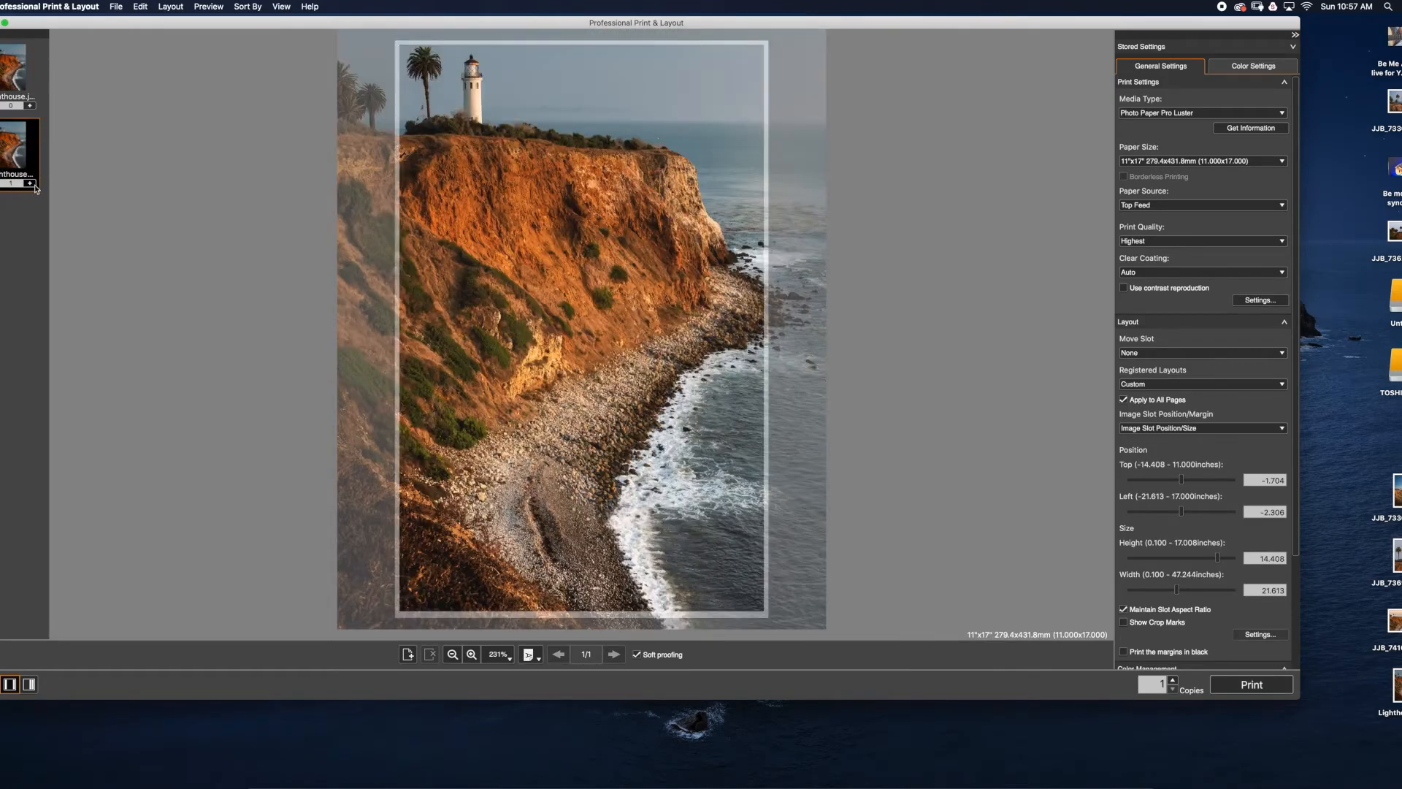
click(37, 60)
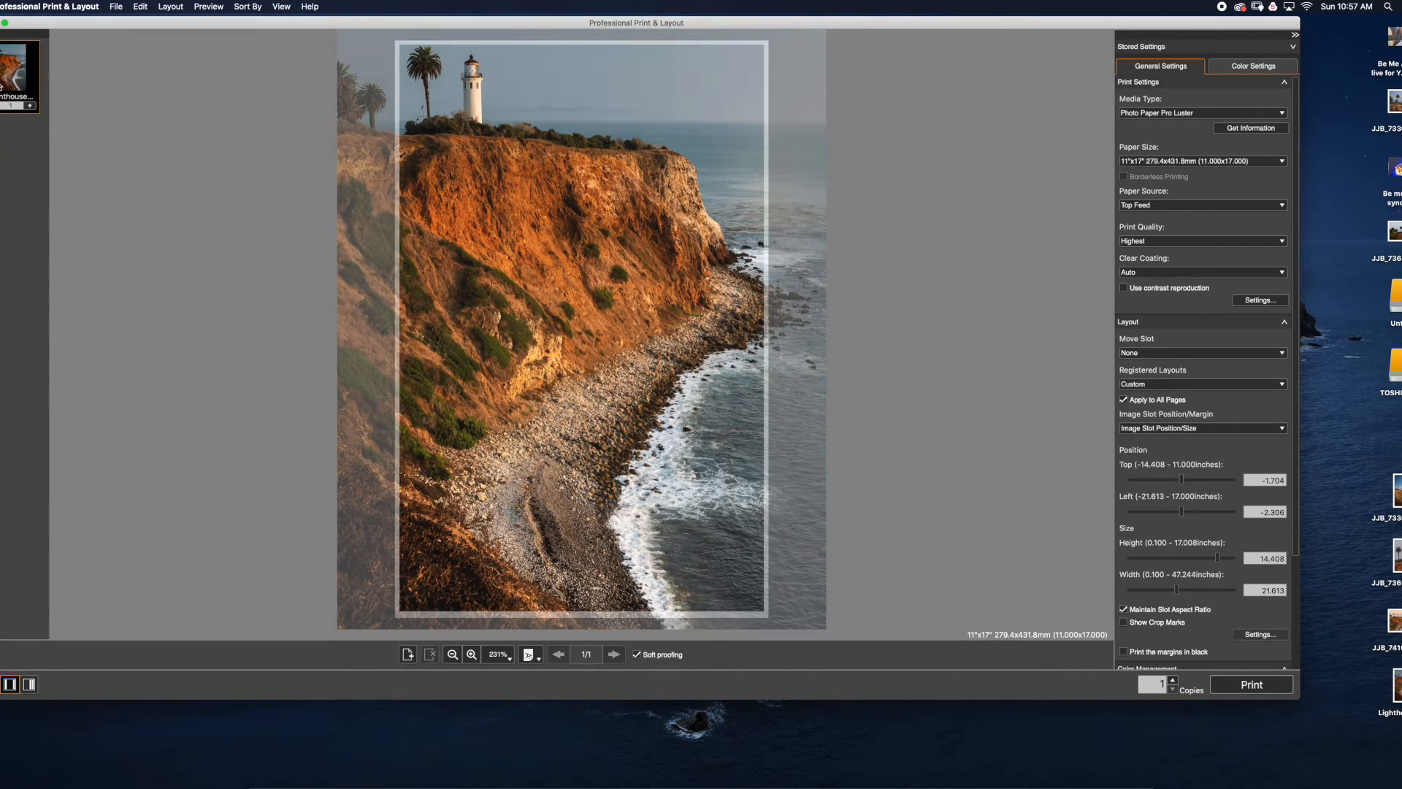
- Open the Lighthouse image file for printing and place one copy of it on the 11"x17" page
click(115, 6)
click(135, 27)
scroll(624, 351, down, 5)
click(617, 371)
click(903, 390)
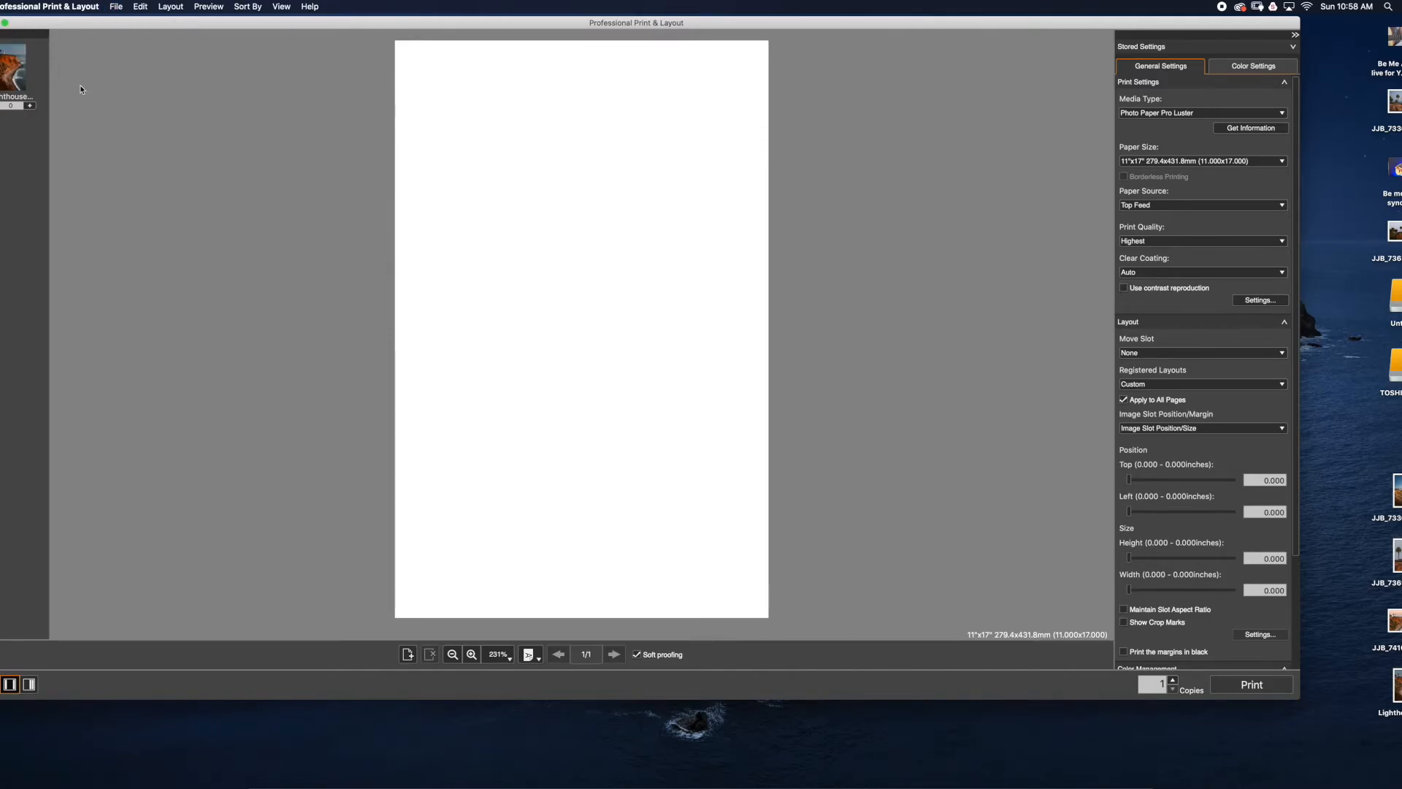
click(30, 106)
right_click(627, 233)
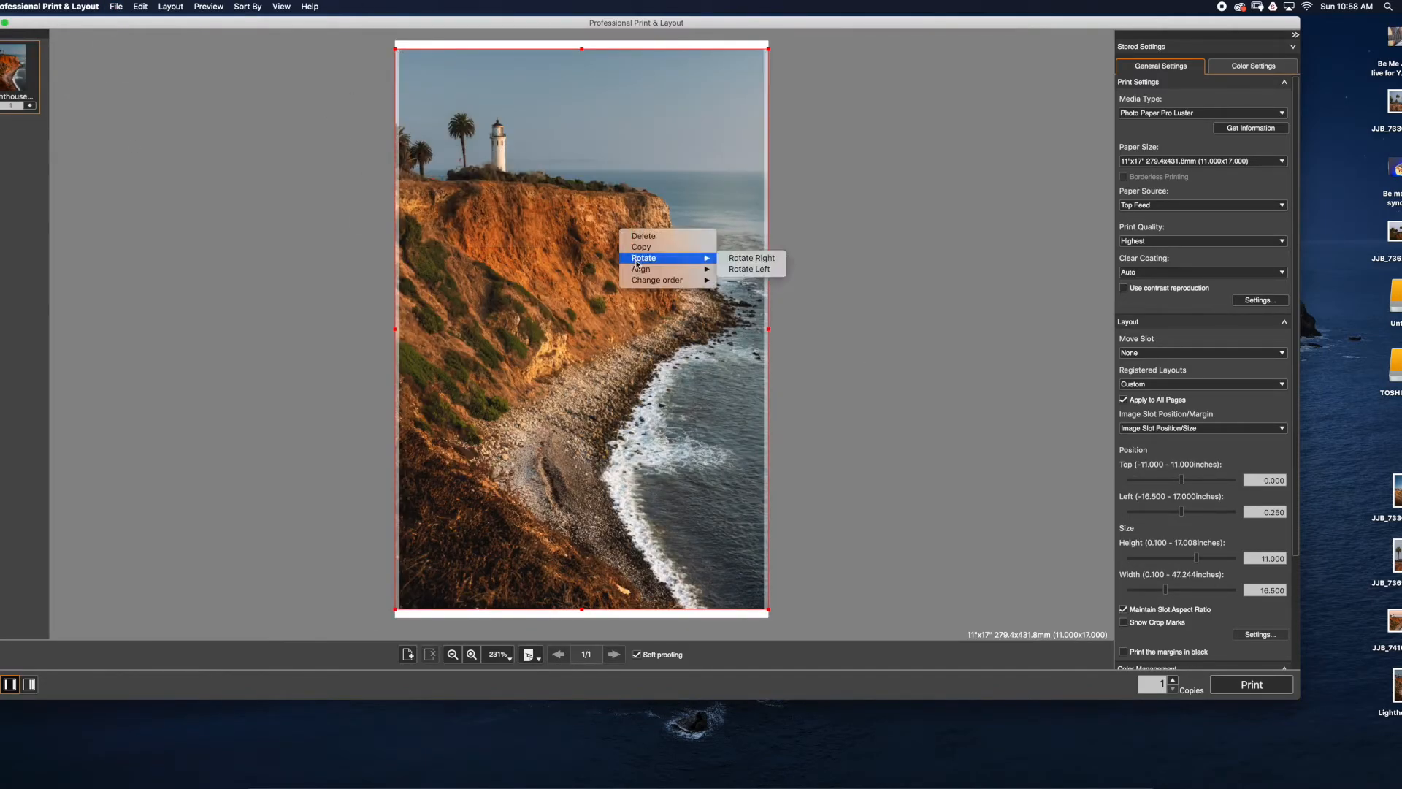
mouse_move(649, 278)
click(752, 283)
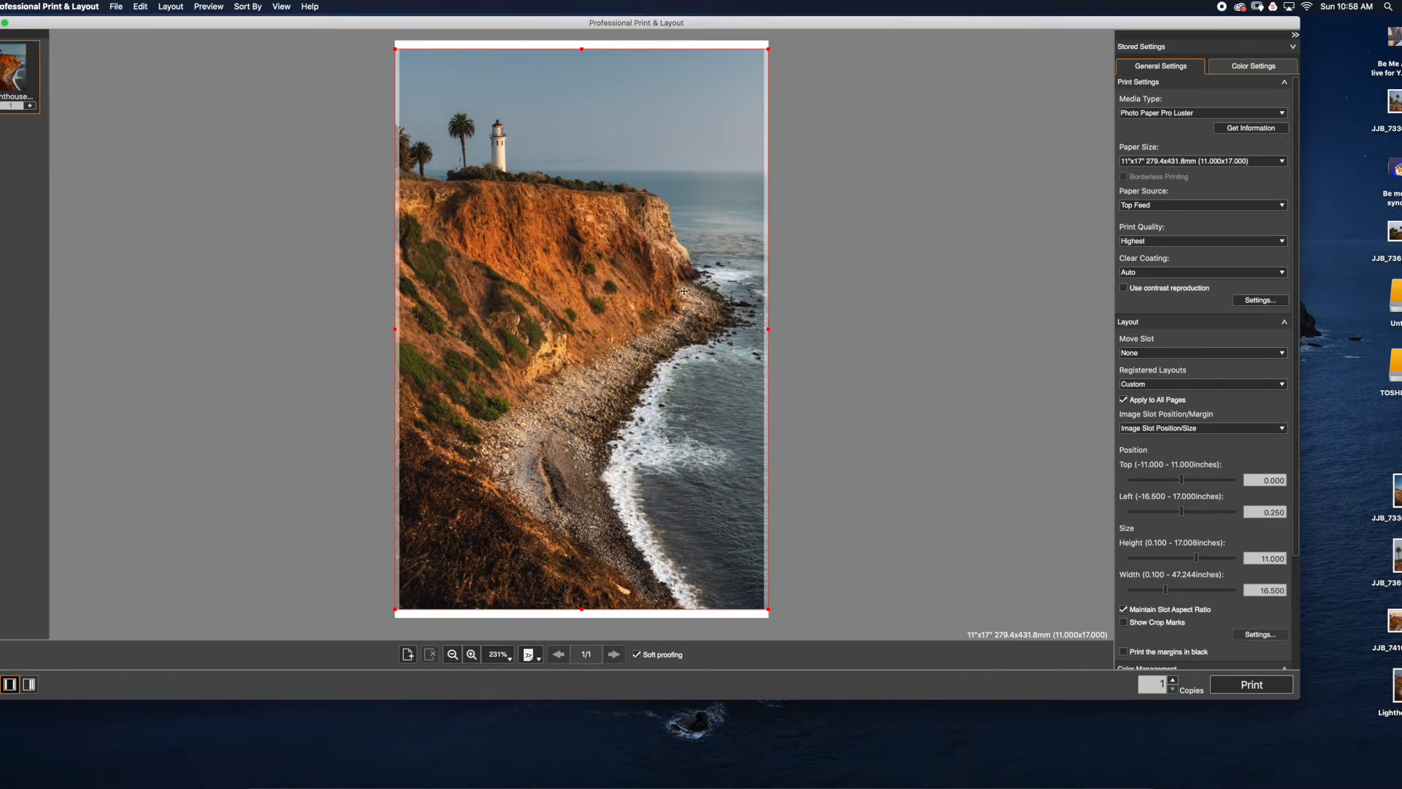
- Enlarge and reposition the lighthouse image slot freehand until it extends past the page edges, about 11.45 inches high by 17.70 inches wide
drag(395, 49, 389, 41)
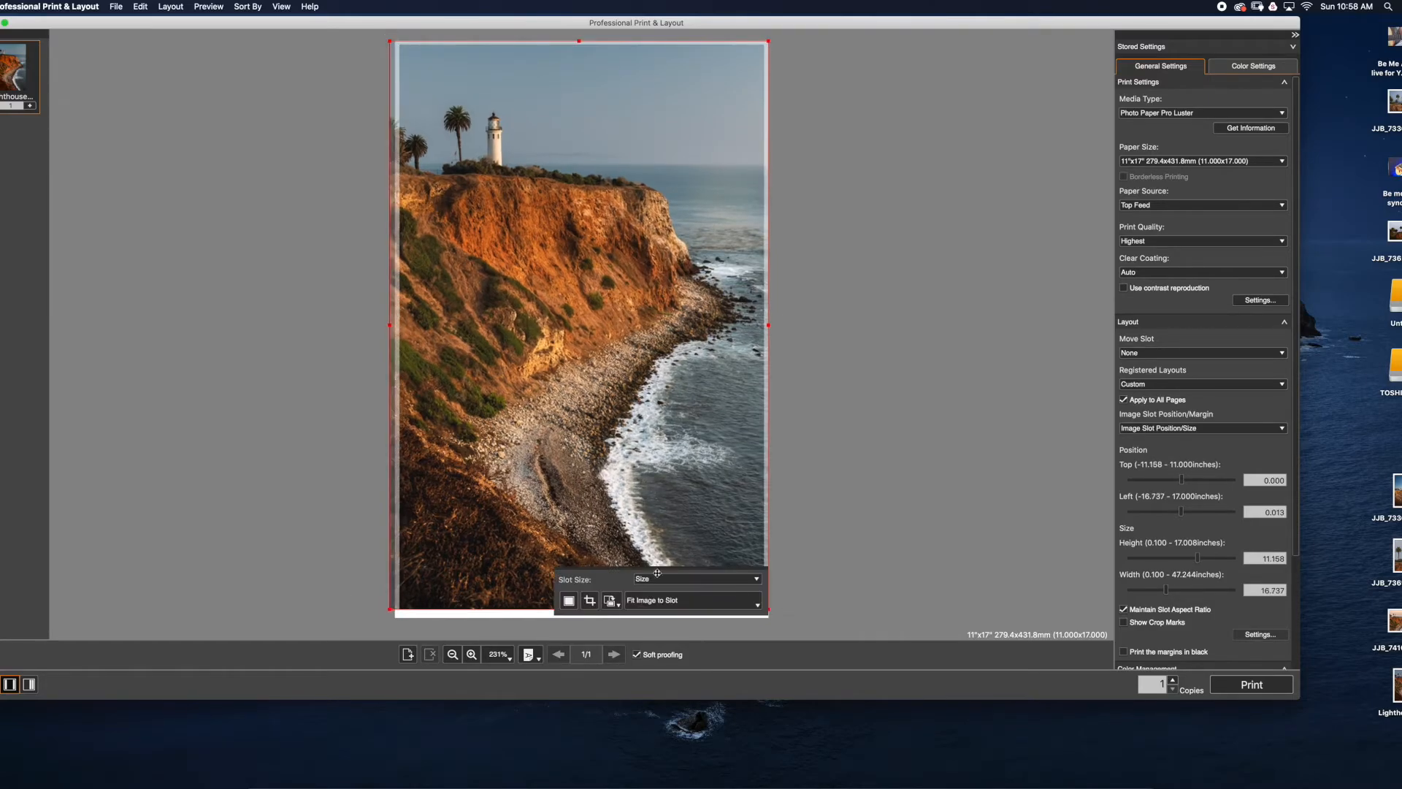
drag(674, 430, 605, 399)
drag(396, 43, 389, 36)
drag(776, 36, 769, 44)
drag(711, 129, 710, 116)
drag(389, 601, 382, 610)
click(683, 599)
click(680, 597)
click(685, 580)
click(726, 643)
drag(395, 32, 386, 42)
drag(666, 404, 663, 397)
click(552, 429)
- Turn off the slot's aspect ratio lock and set its height to 11 inches and its width to 17 inches
click(1234, 114)
click(1234, 113)
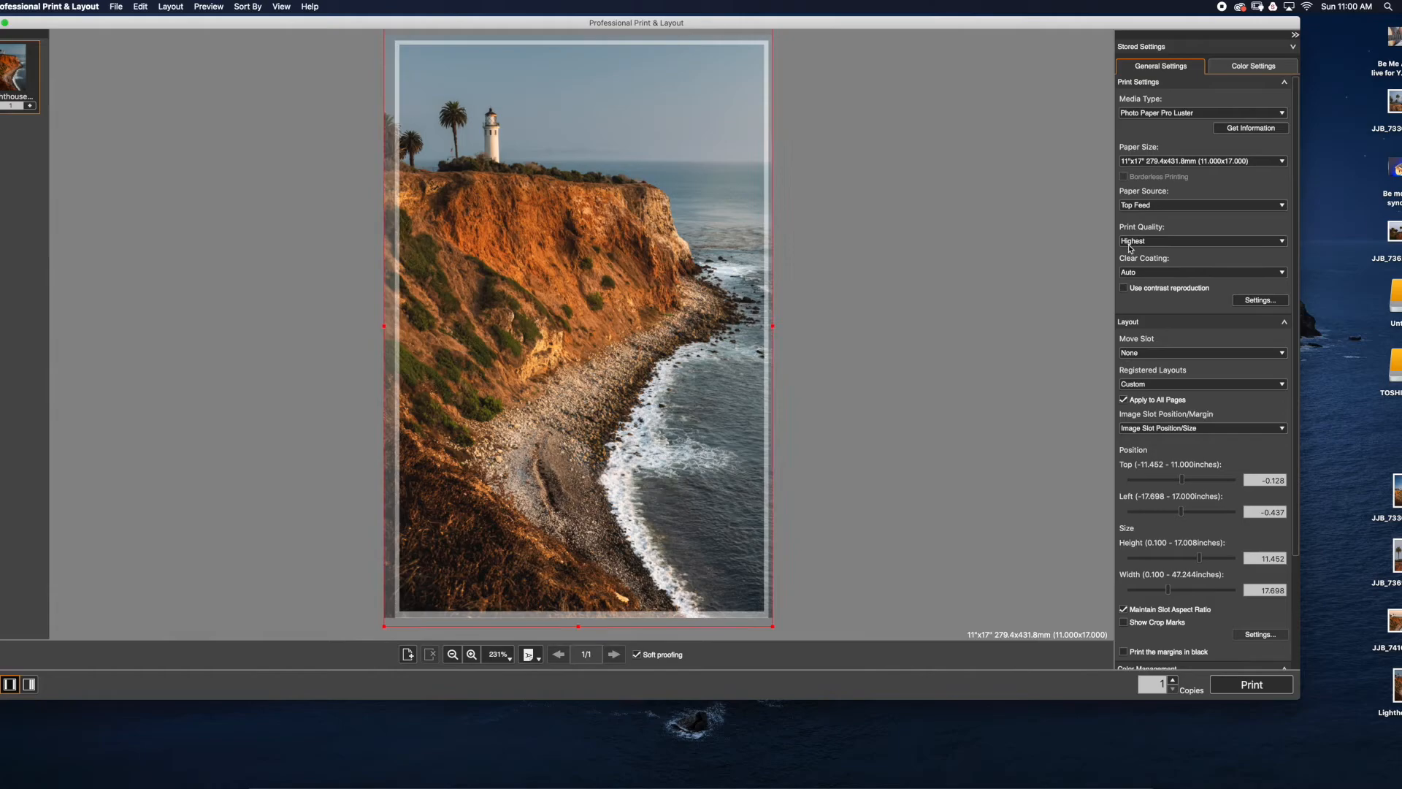
scroll(1227, 336, down, 2)
scroll(1234, 350, down, 5)
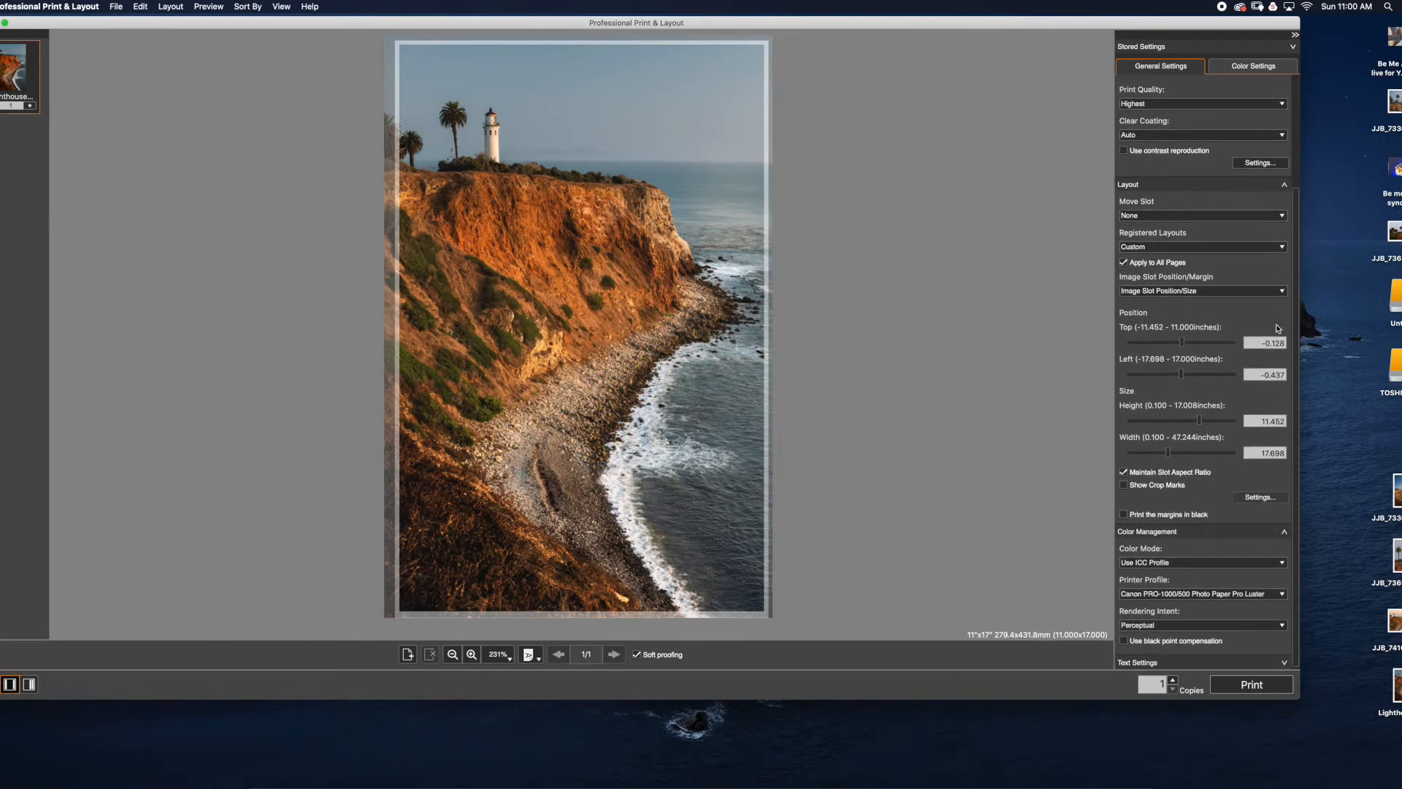
click(1124, 472)
double_click(1274, 421)
text(11)
key(Tab)
text(17)
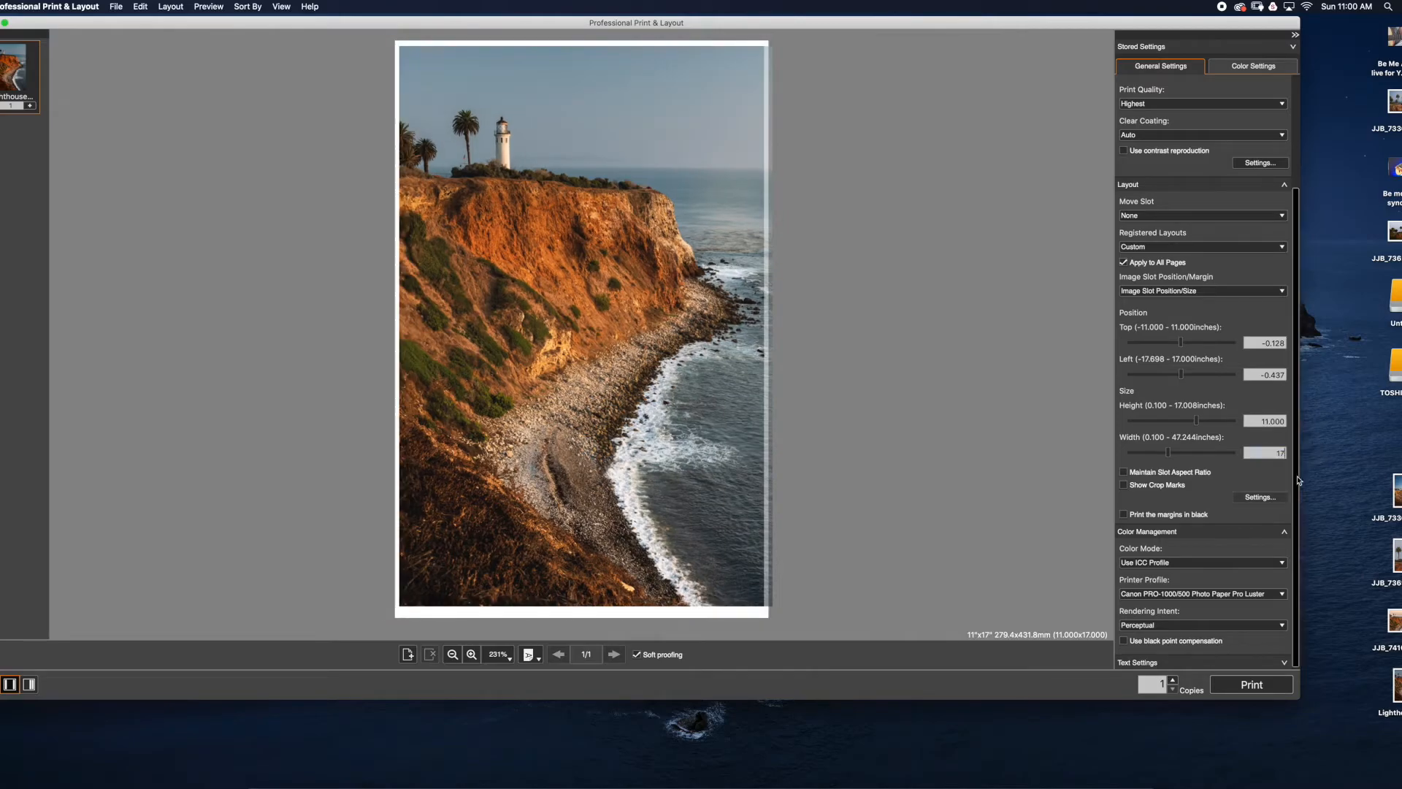
key(Return)
- Move the image slot over the page and stretch its corners past the page edges to about 11.59 by 17.67 inches
drag(657, 387, 659, 404)
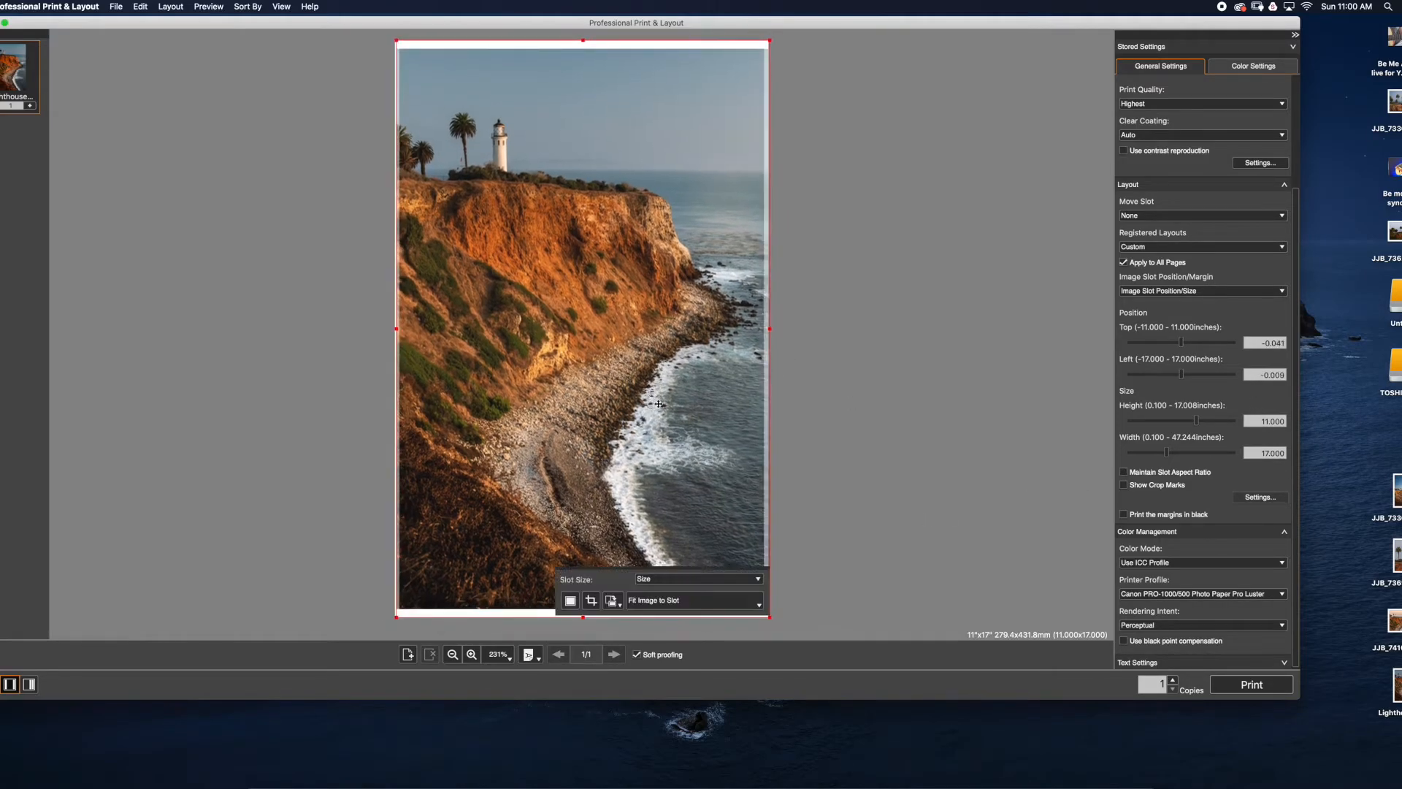
drag(773, 40, 779, 34)
drag(395, 32, 391, 26)
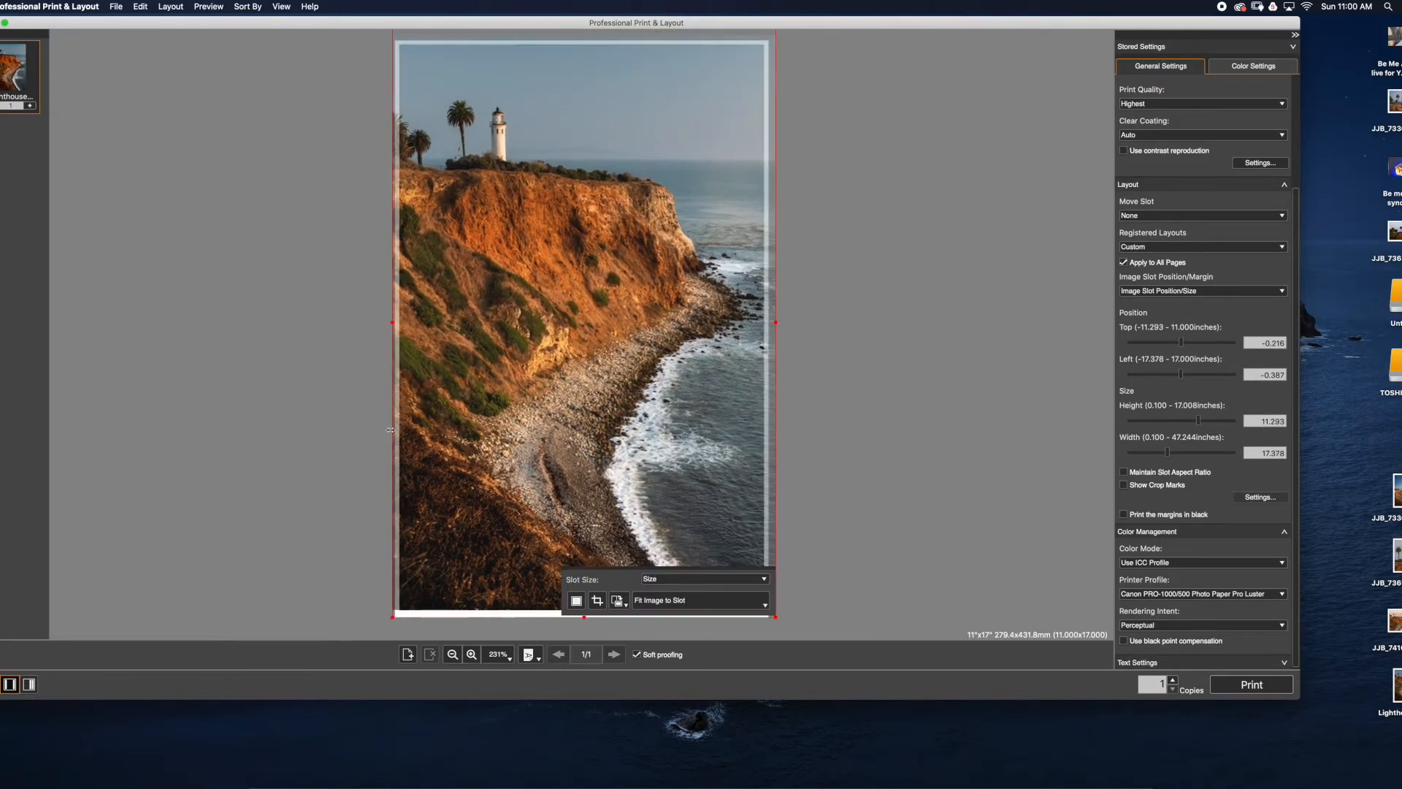
drag(393, 618, 382, 623)
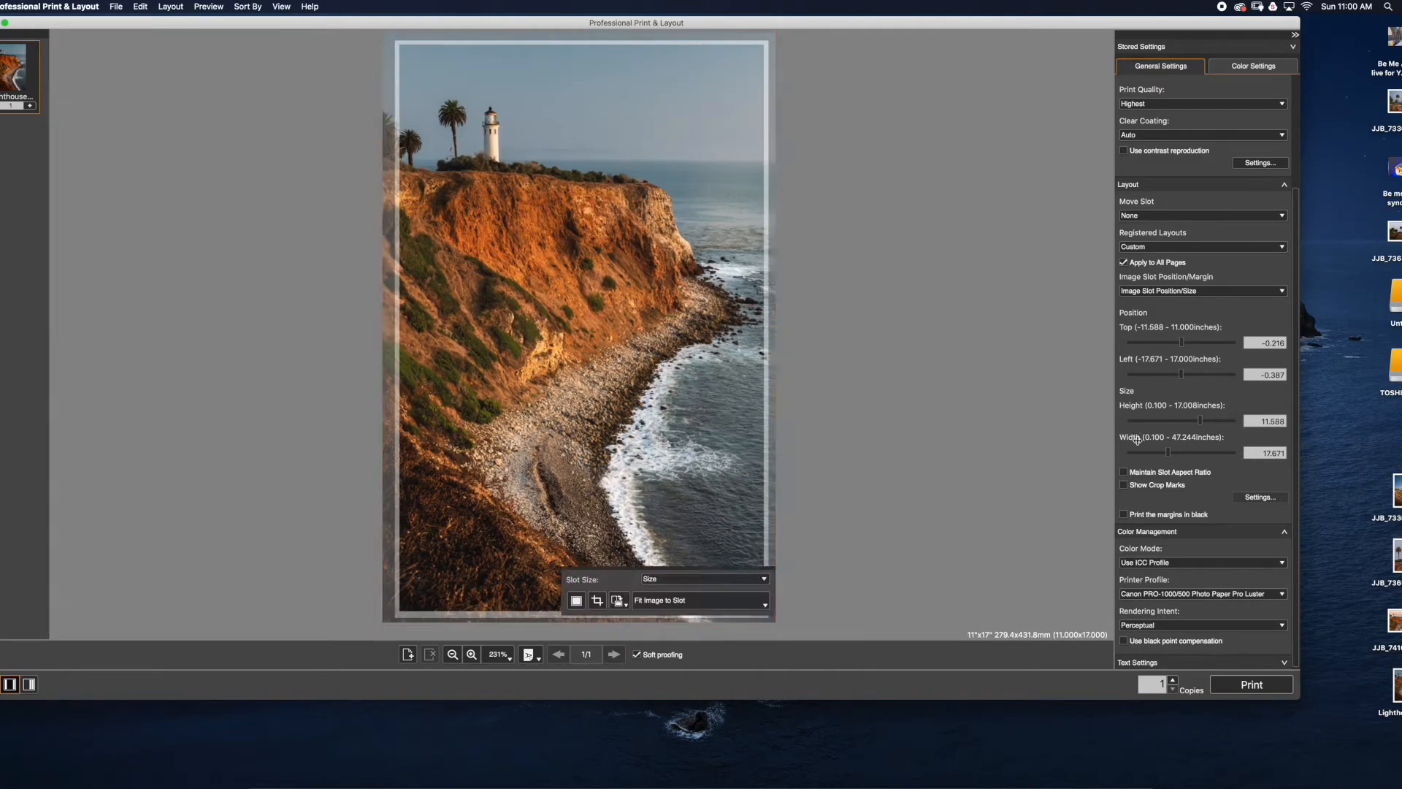
- Set the printer profile for color management to cifa_iPfpro1000_lustre310.icc
click(1204, 594)
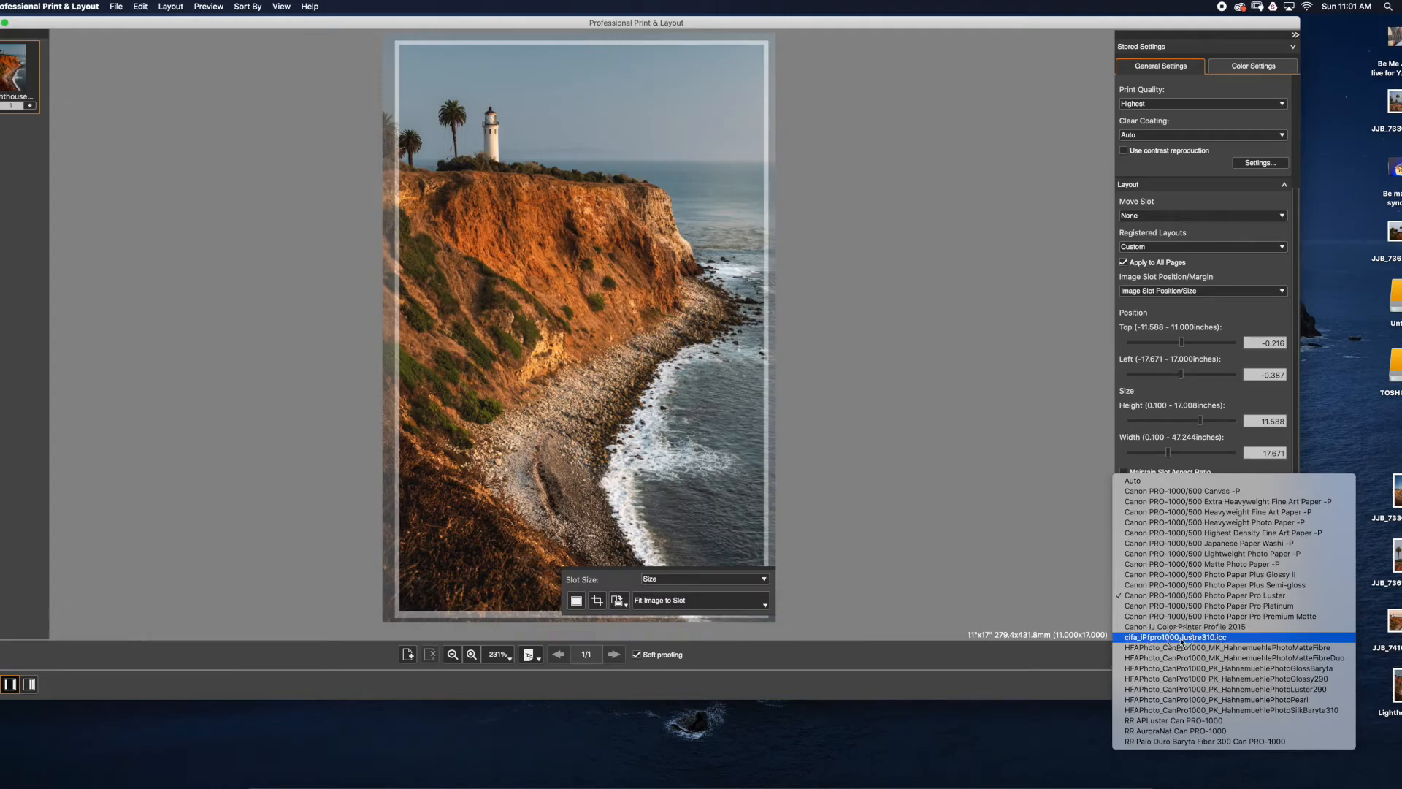
click(1181, 639)
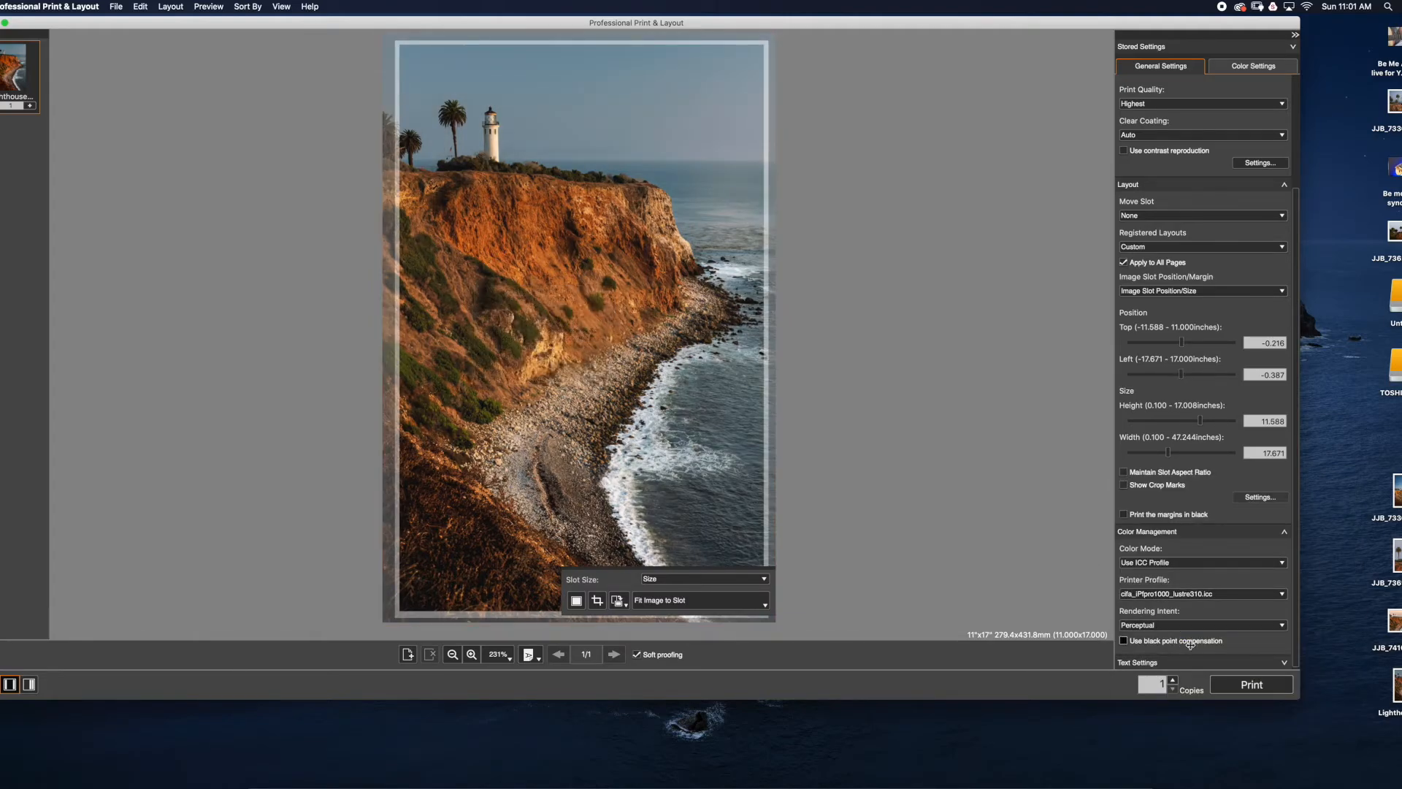
- Try a print brightness of 14 together with yellow, magenta and cyan balance shifts, such as yellow 10 and cyan -10
click(1253, 66)
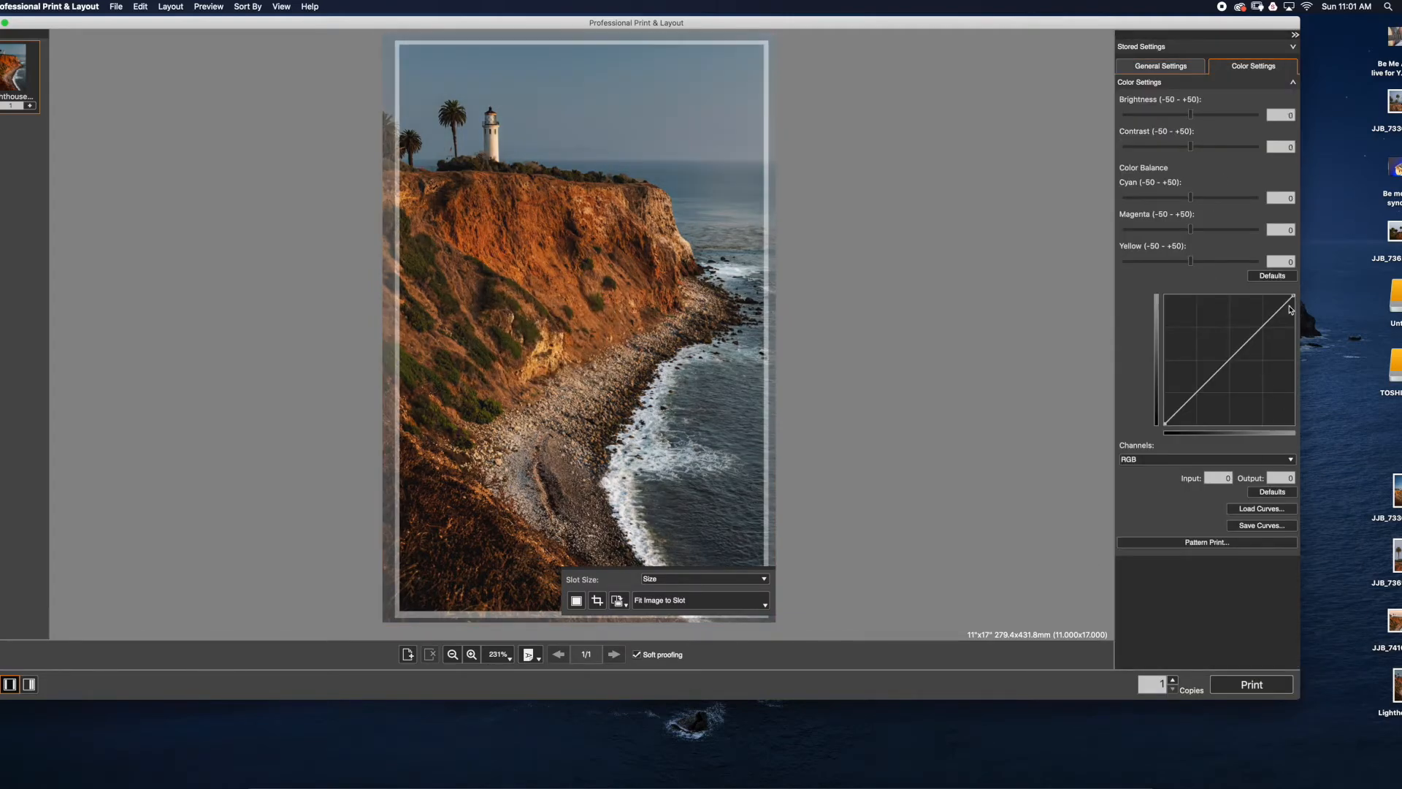
drag(1191, 114, 1210, 120)
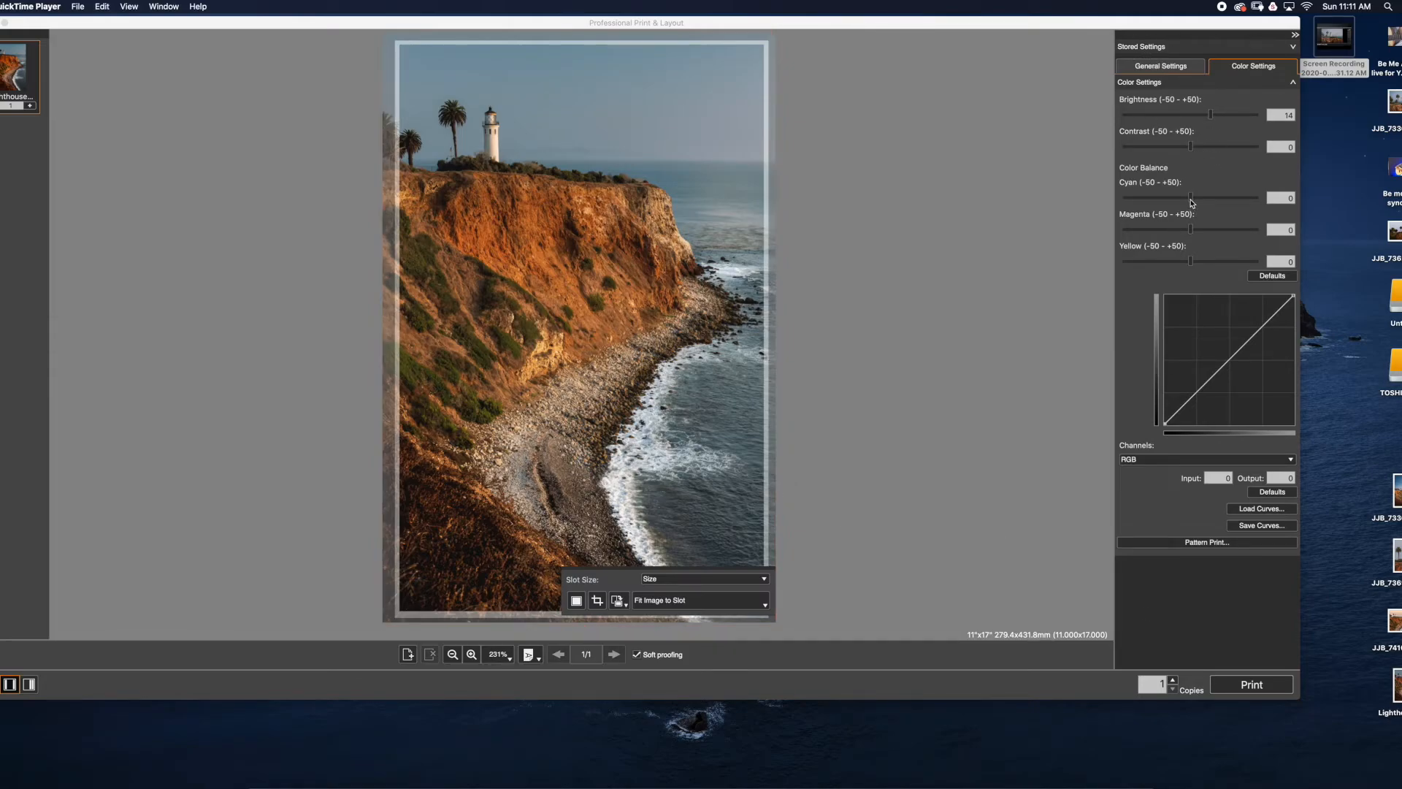
drag(1192, 266, 1207, 269)
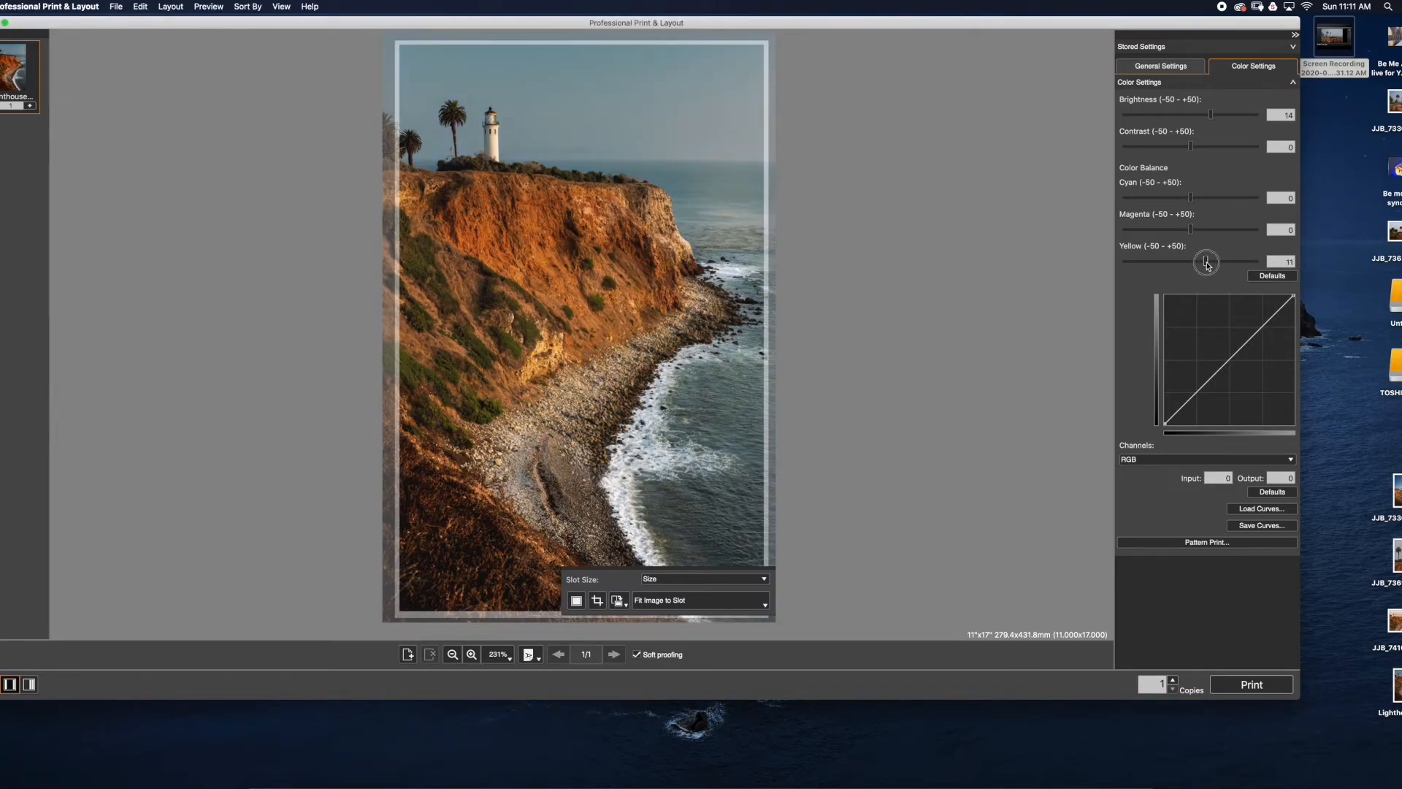
drag(1190, 241, 1206, 231)
mouse_move(1190, 198)
mouse_down()
mouse_move(1216, 207)
mouse_move(1172, 200)
mouse_up()
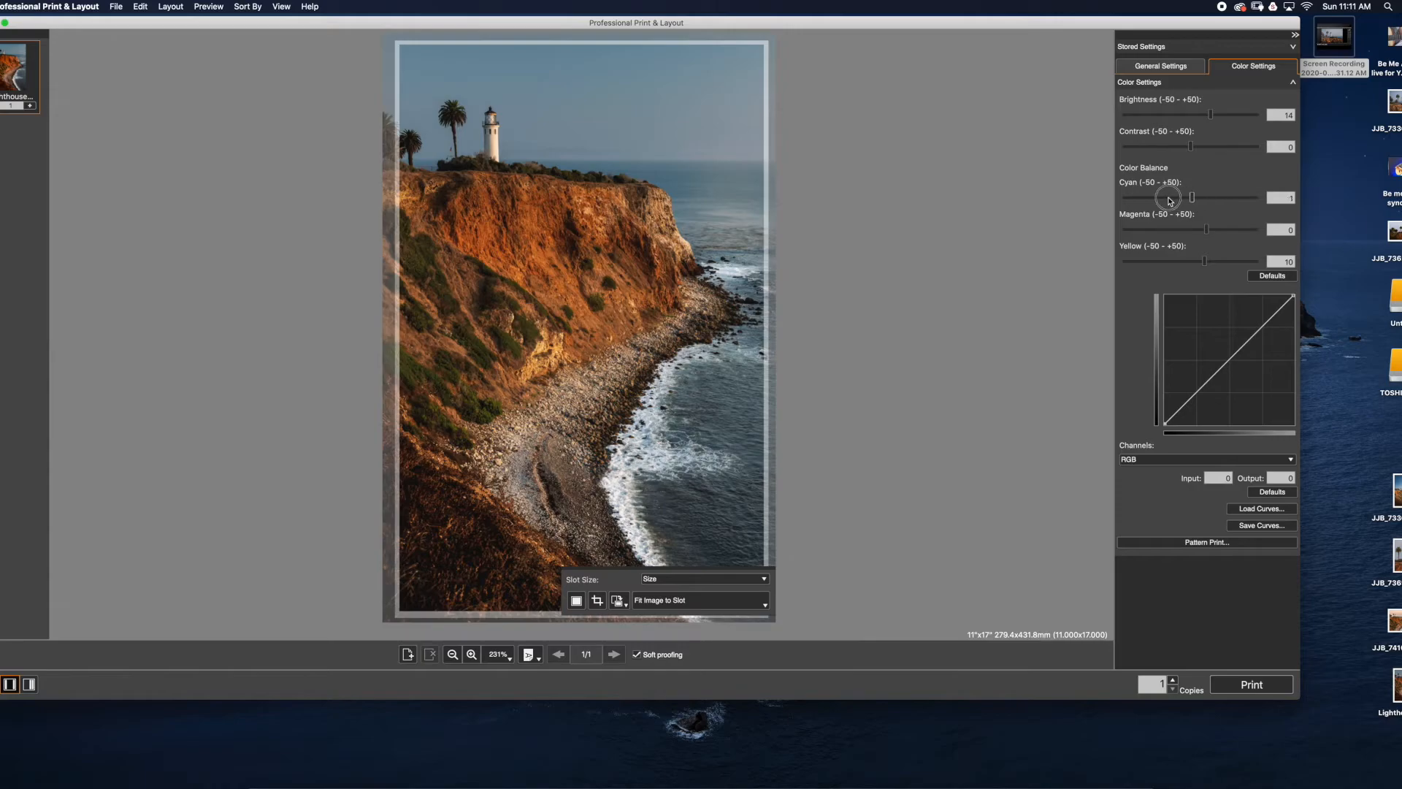
click(1277, 198)
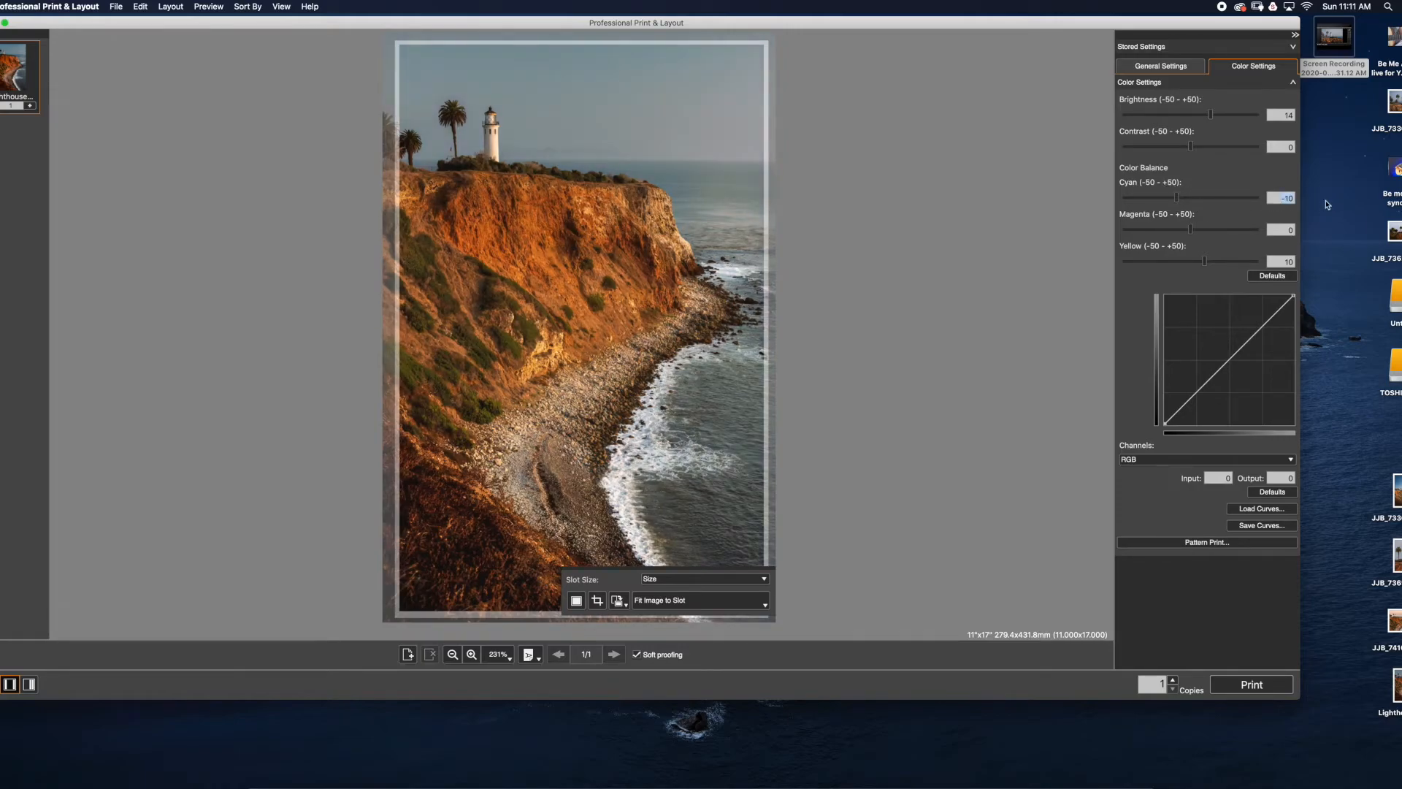
click(1219, 197)
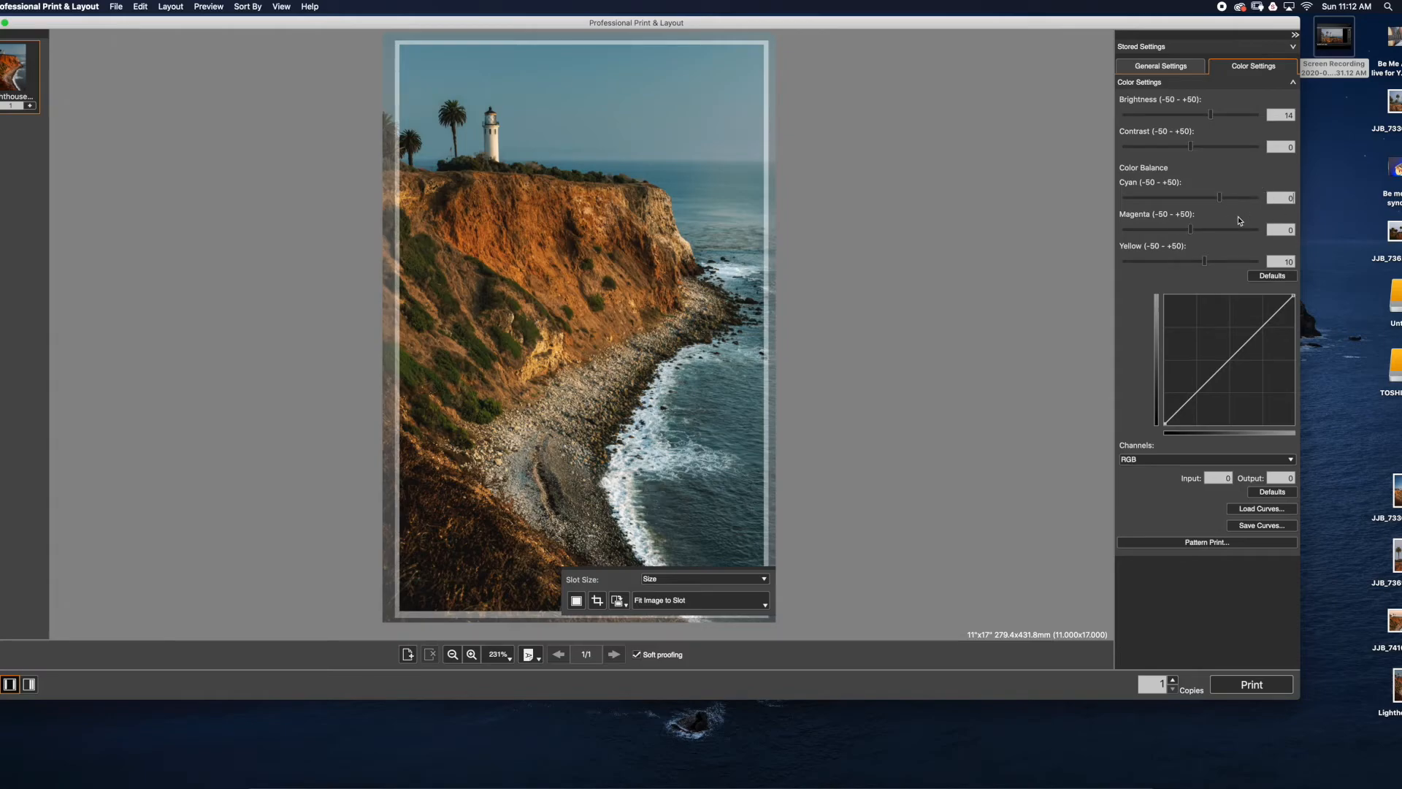
- Restore the default brightness, contrast and color balance, and set only the brightness to 14
click(1272, 275)
drag(1191, 114, 1213, 117)
click(698, 466)
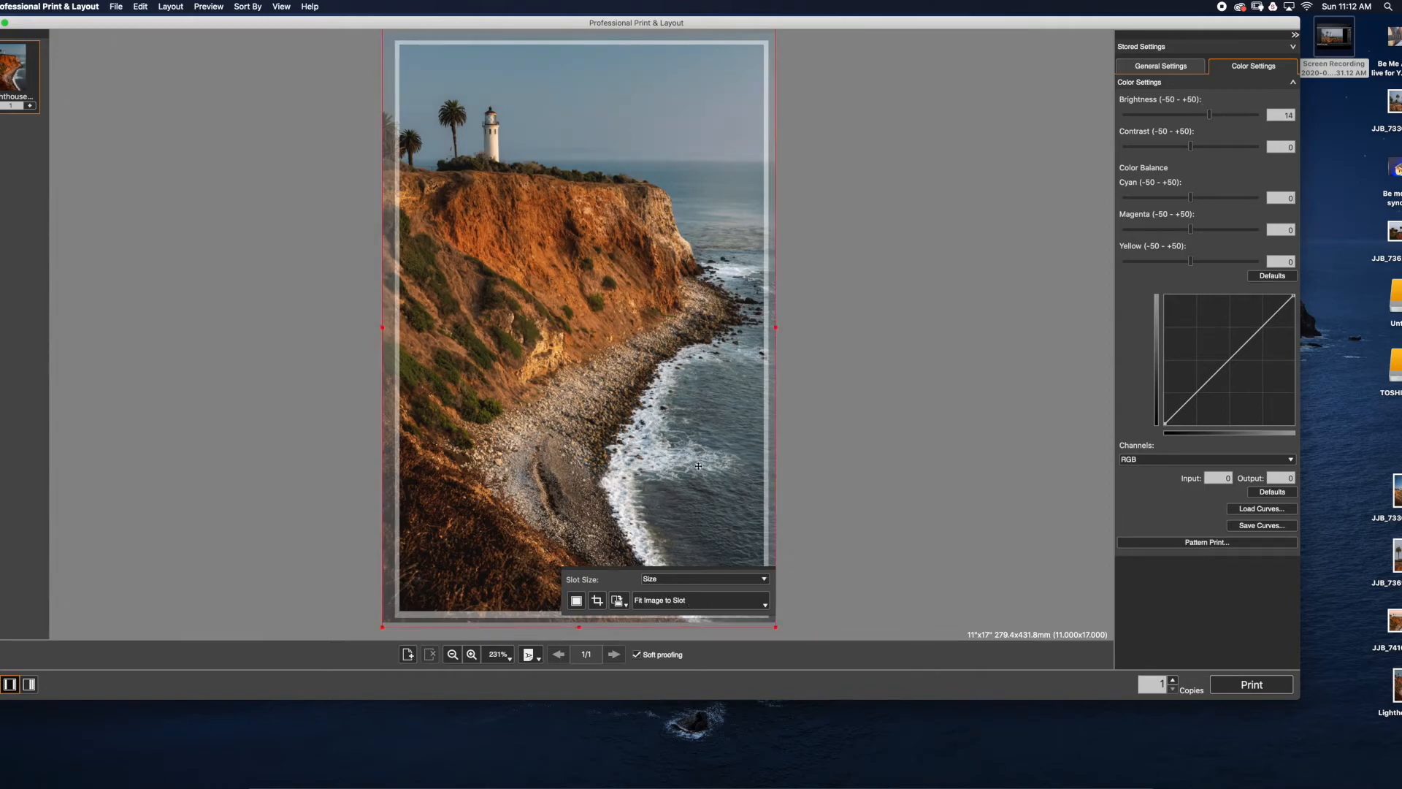
click(1052, 632)
- Print one copy of the lighthouse page, accepting that some portions may be cut off and confirming the print settings
click(1252, 684)
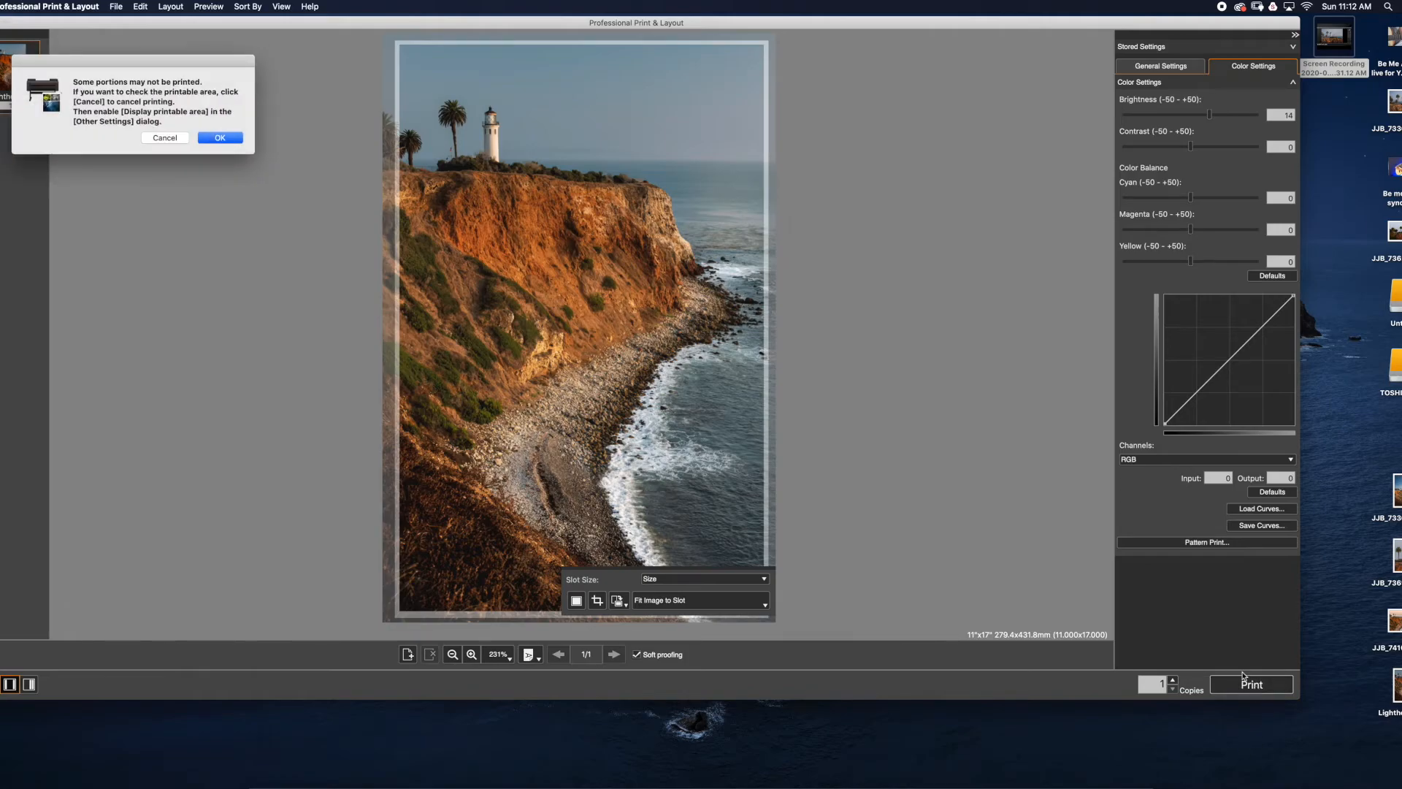
click(221, 137)
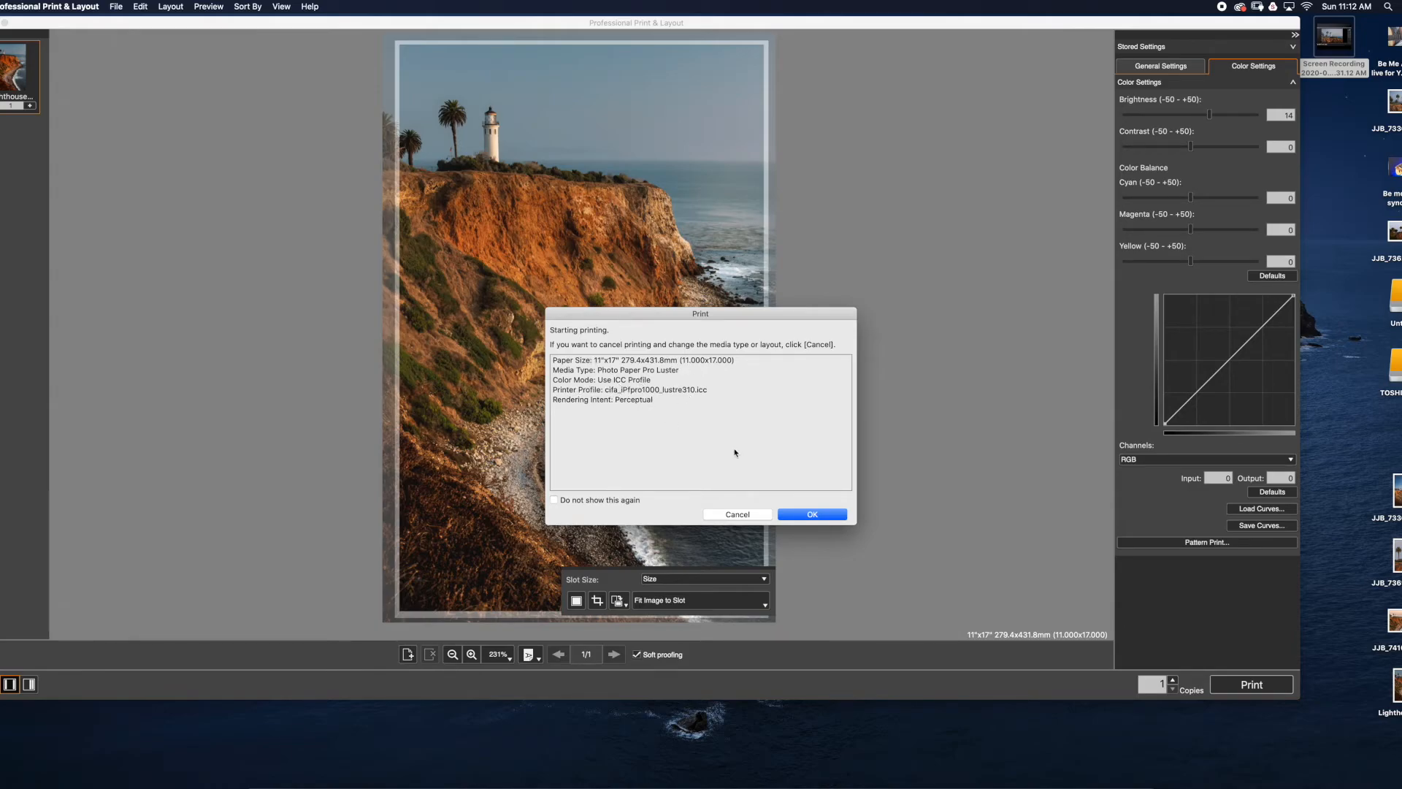
click(812, 515)
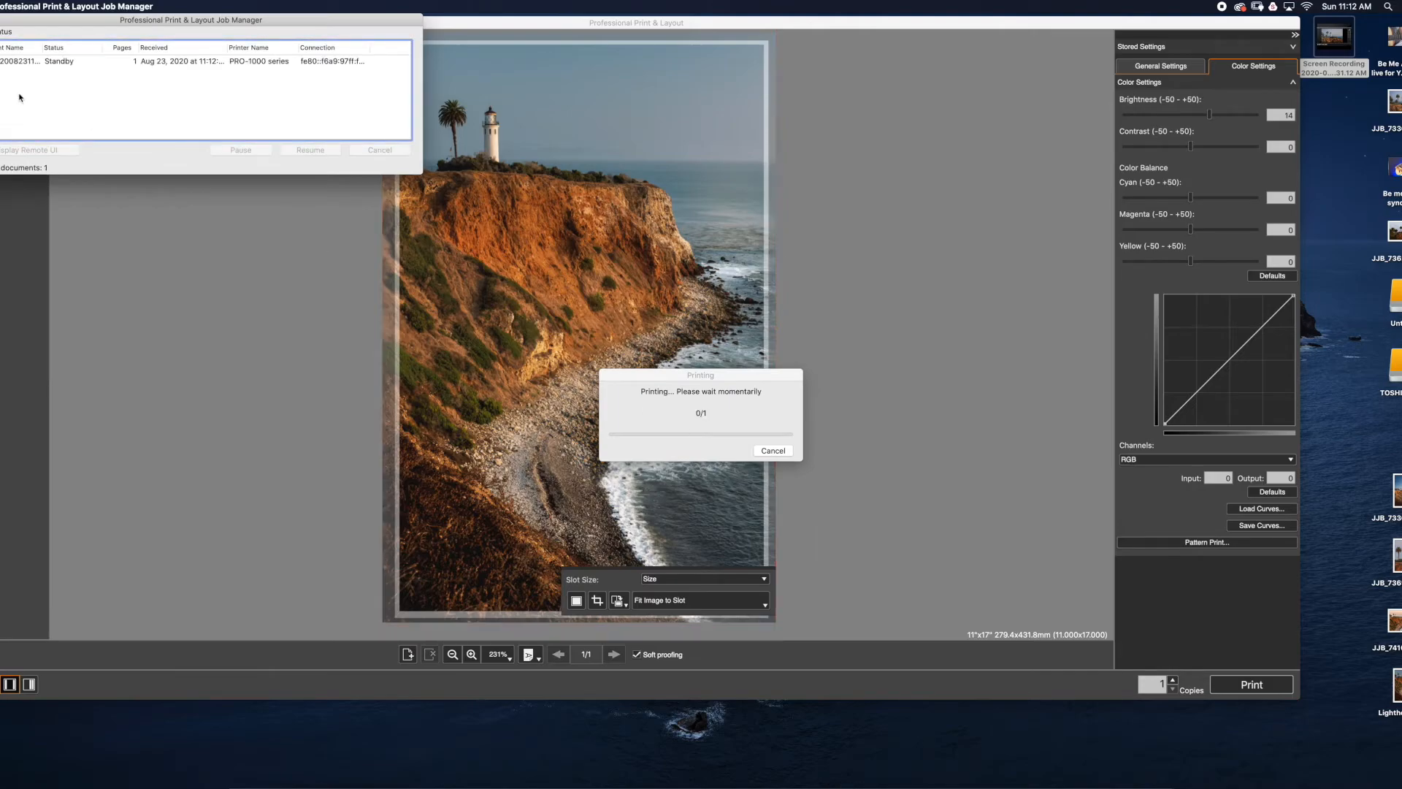